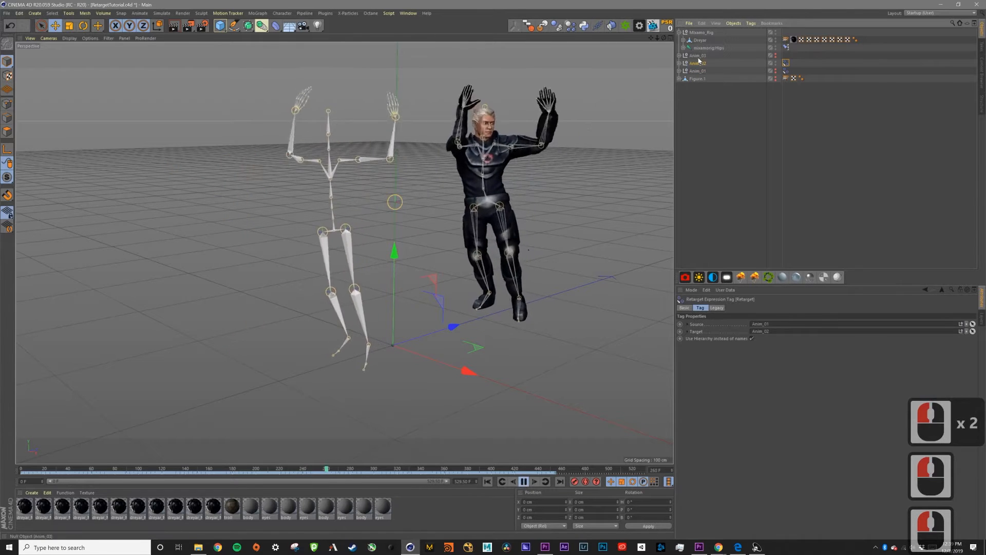
Assign Anim_03 as the source of the Retarget tag on Anim_02.
left_click_drag(698, 55, 756, 298)
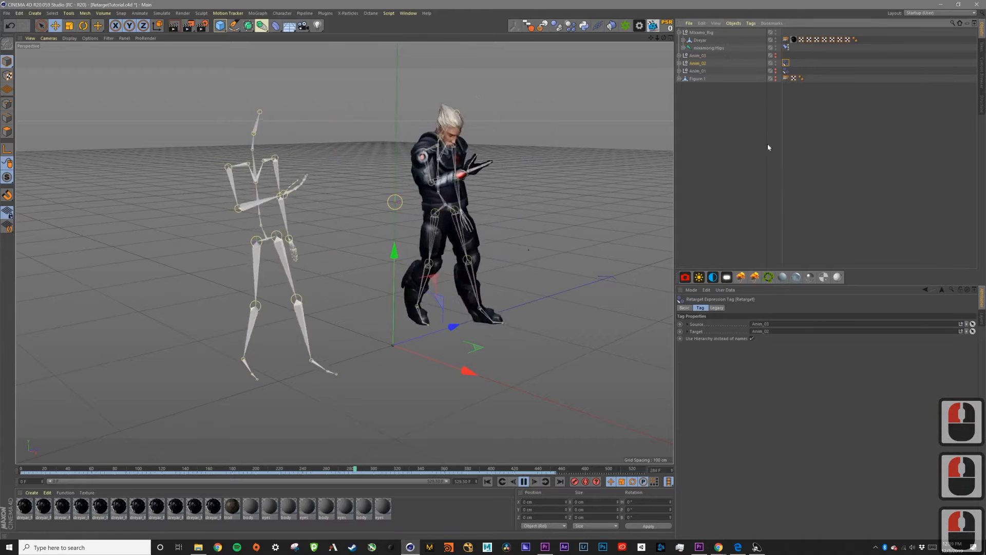
left_click(699, 72)
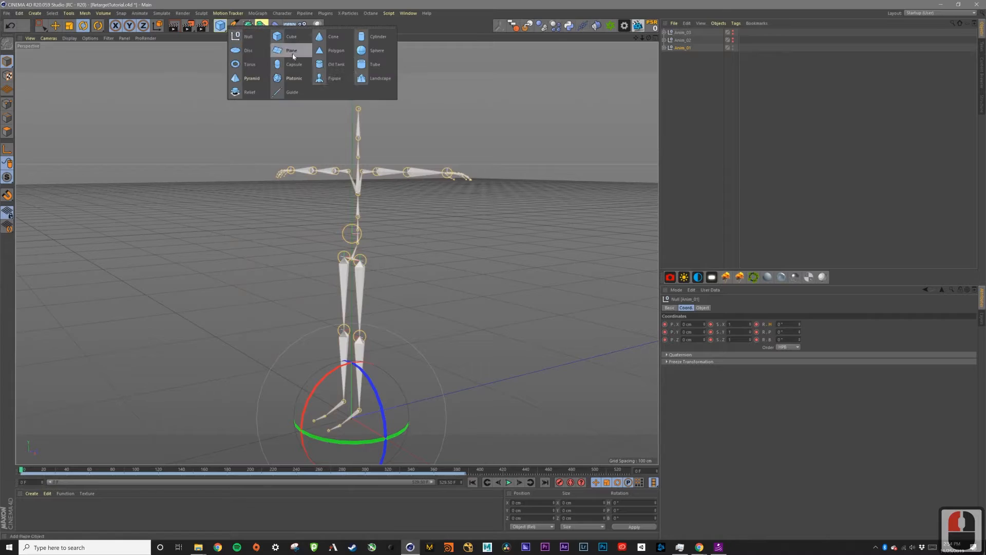
Add a Figure primitive to the scene with the T-posed skeleton.
left_click(334, 78)
mouse_move(353, 184)
left_mouse_down("alt")
mouse_move(442, 213)
mouse_move(518, 196)
mouse_move(366, 173)
left_mouse_up("alt")
right_click_drag(366, 173, 324, 186, "alt")
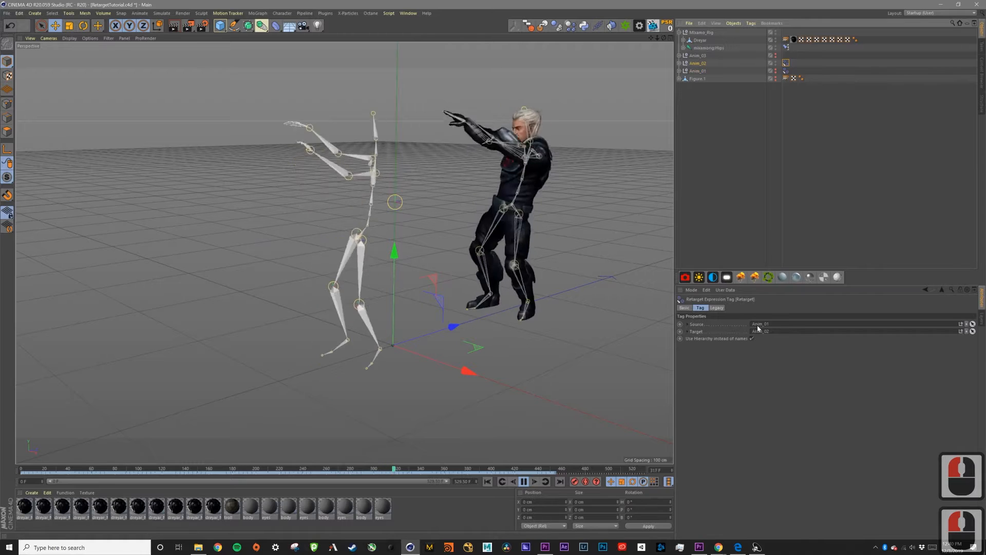
Toggle the Enable option in the Basic properties of the Retarget tag.
left_click(685, 307)
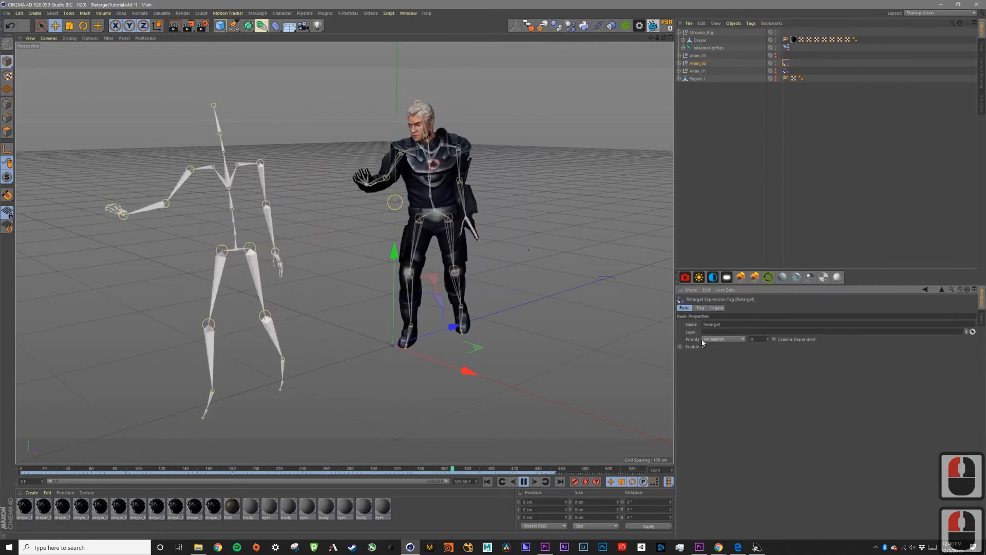
left_click(704, 347)
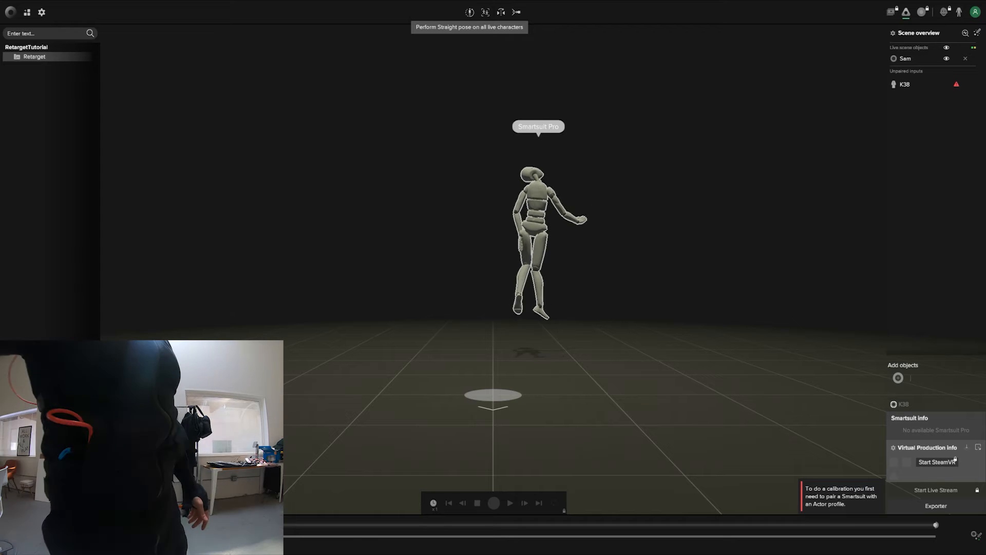
In Rokoko Studio, pair the K38 Smartsuit with the live actor profile and calibrate it with the straight pose.
left_click_drag(905, 84, 919, 63)
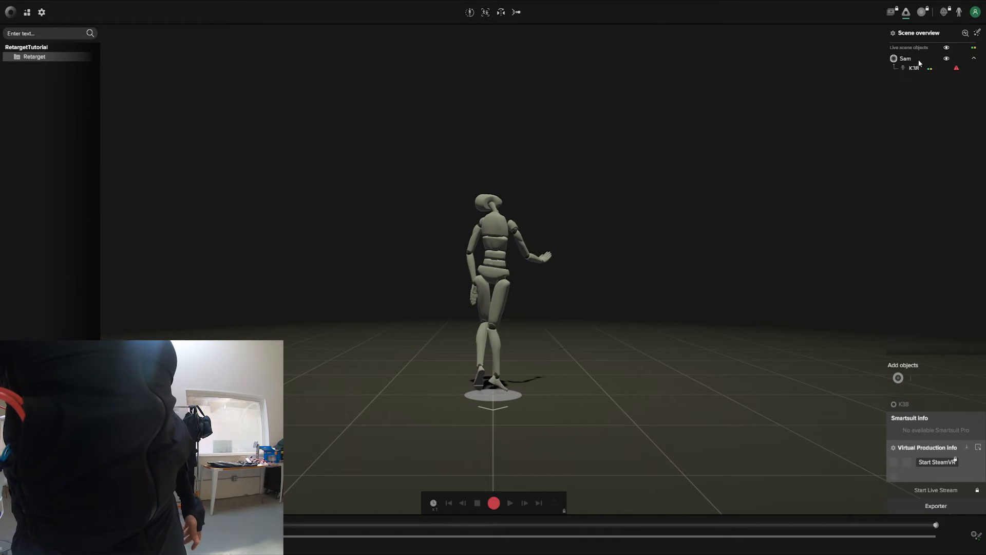
left_click(469, 13)
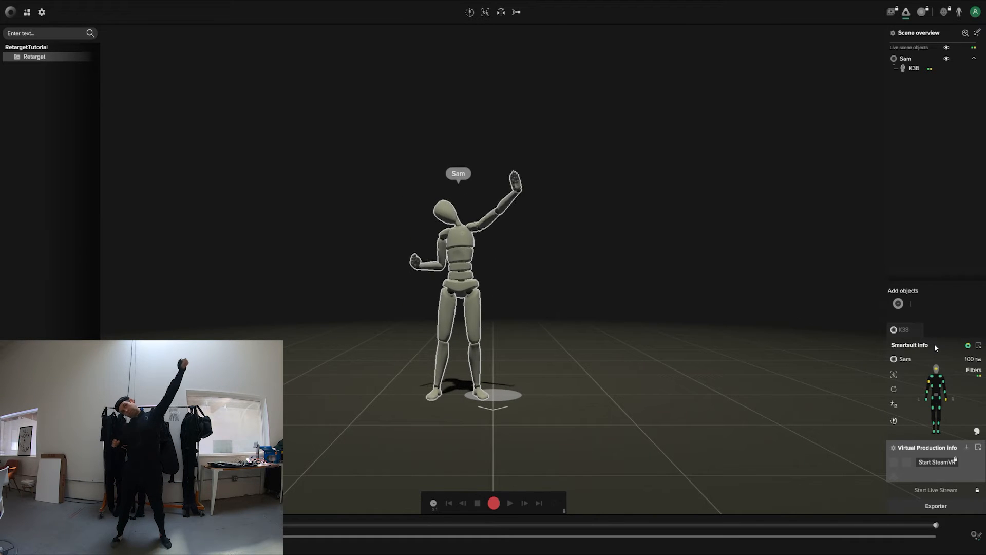
Record four consecutive motion-capture takes of the paired actor in the Retarget group.
left_click(494, 506)
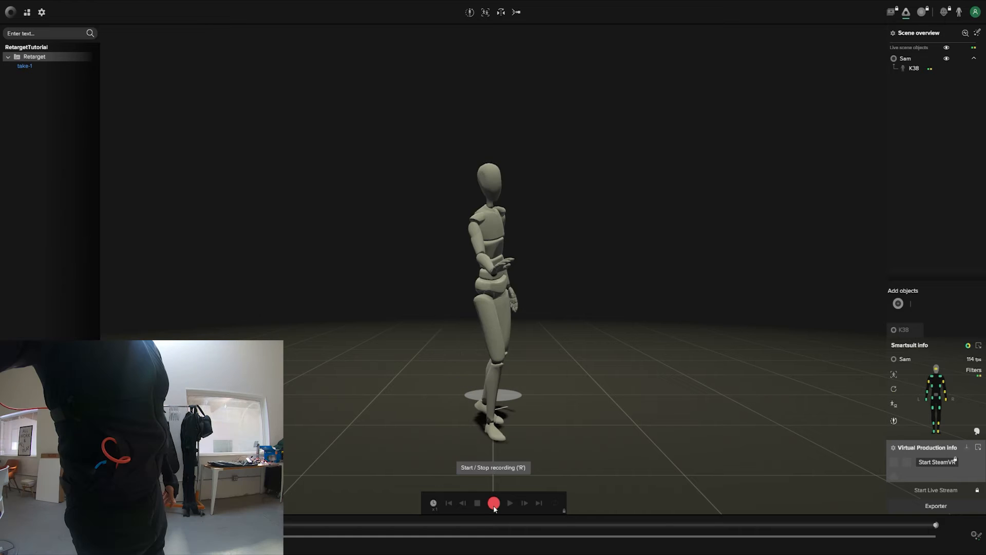
left_click(494, 504)
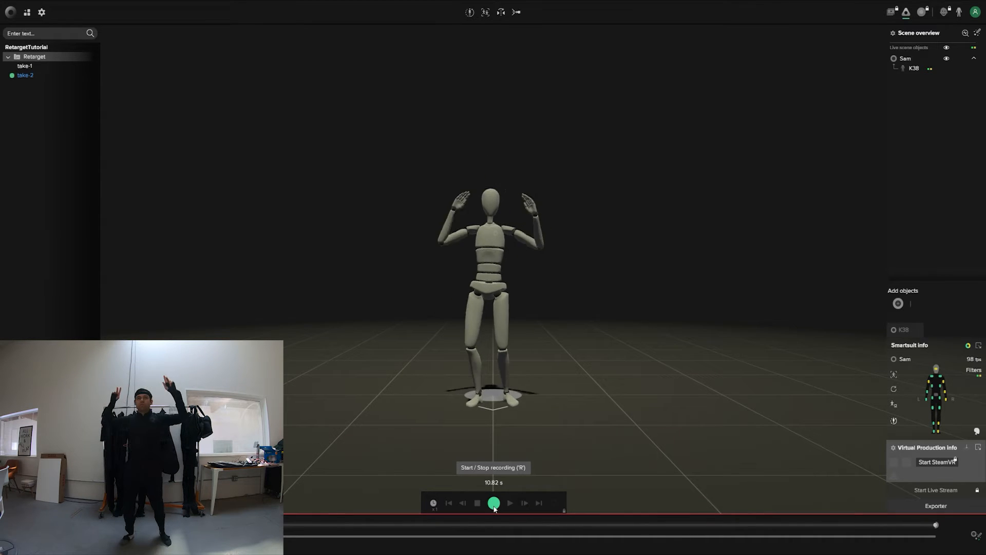
left_click(494, 504)
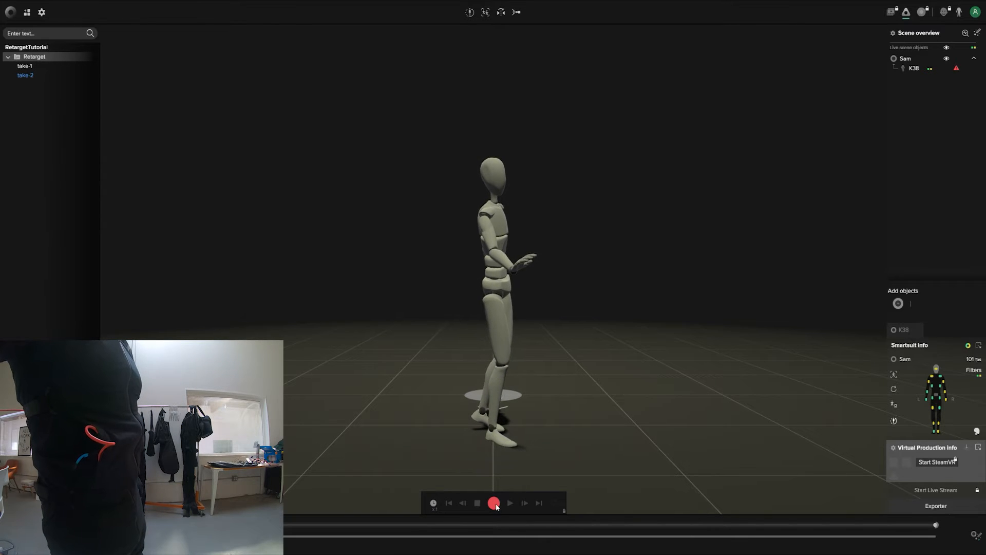
left_click(494, 504)
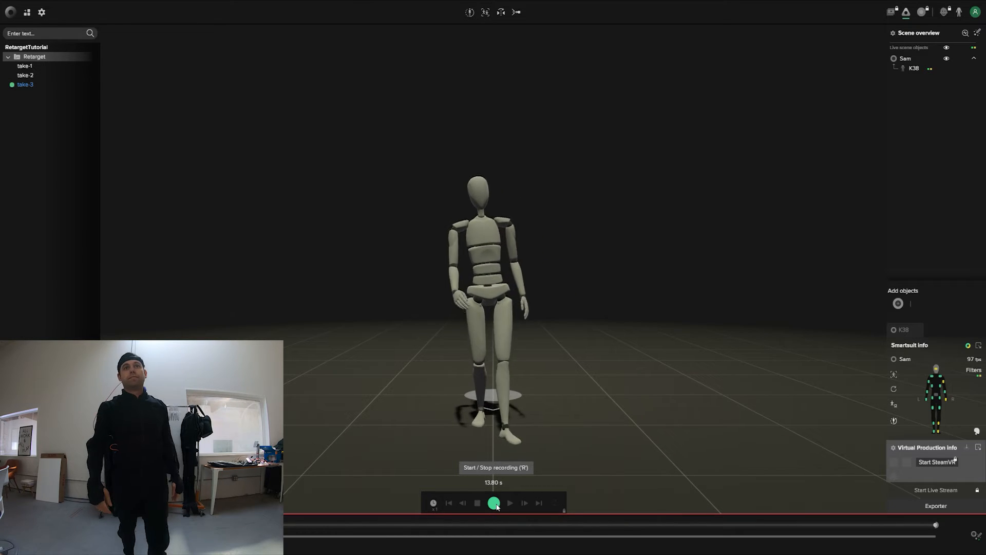
left_click(494, 504)
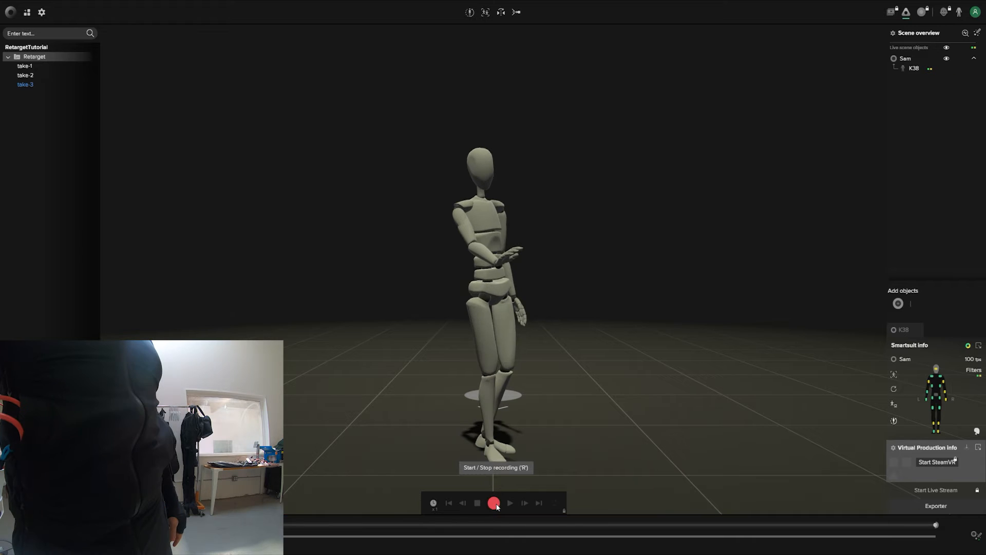
left_click(497, 506)
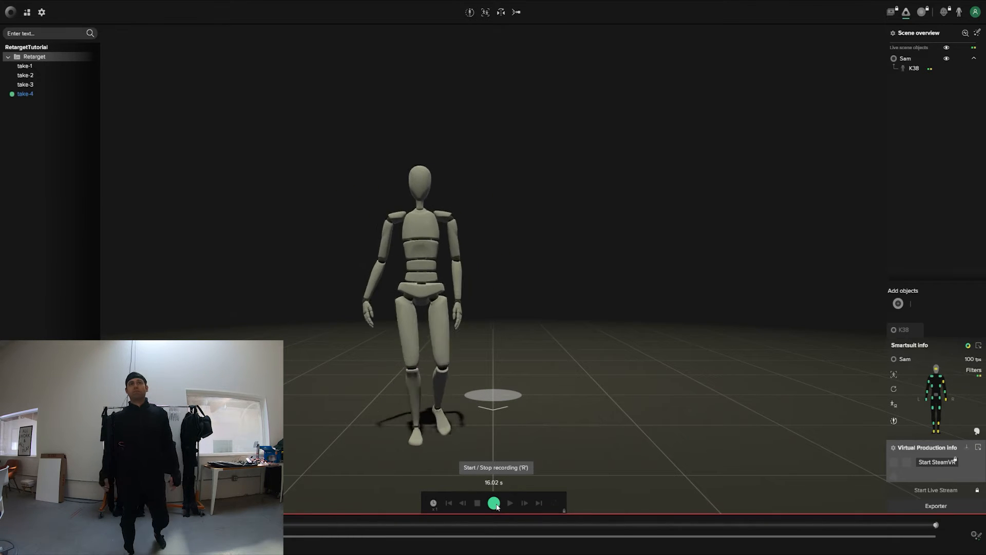
left_click(496, 506)
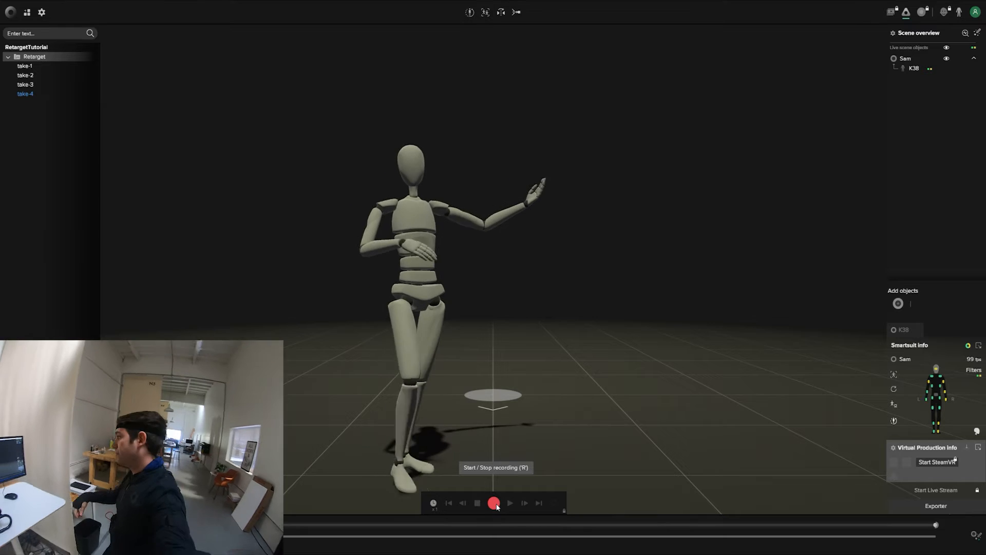
Open take-2 and rename it Anim_01.
double_click(24, 75)
right_click(25, 76)
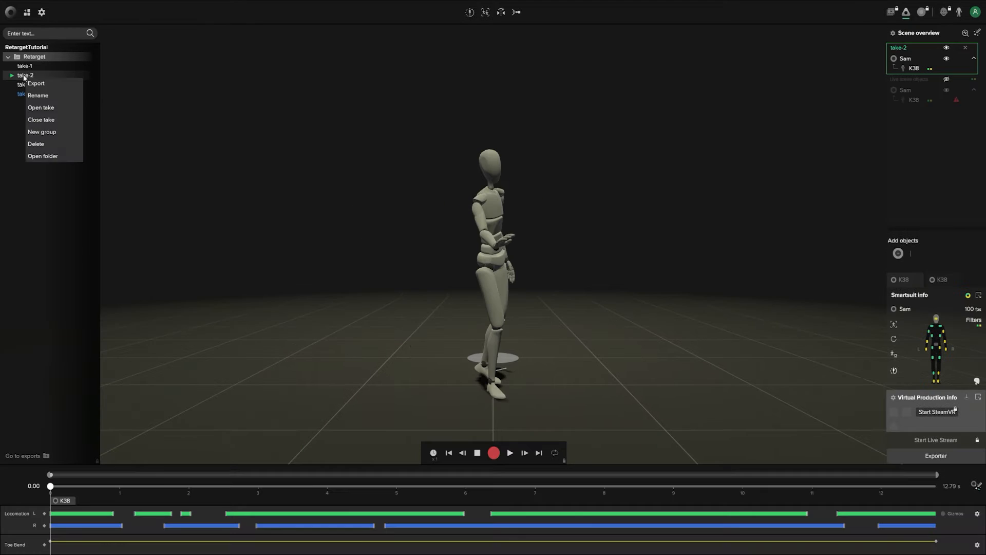
left_click(43, 96)
type("Anim")
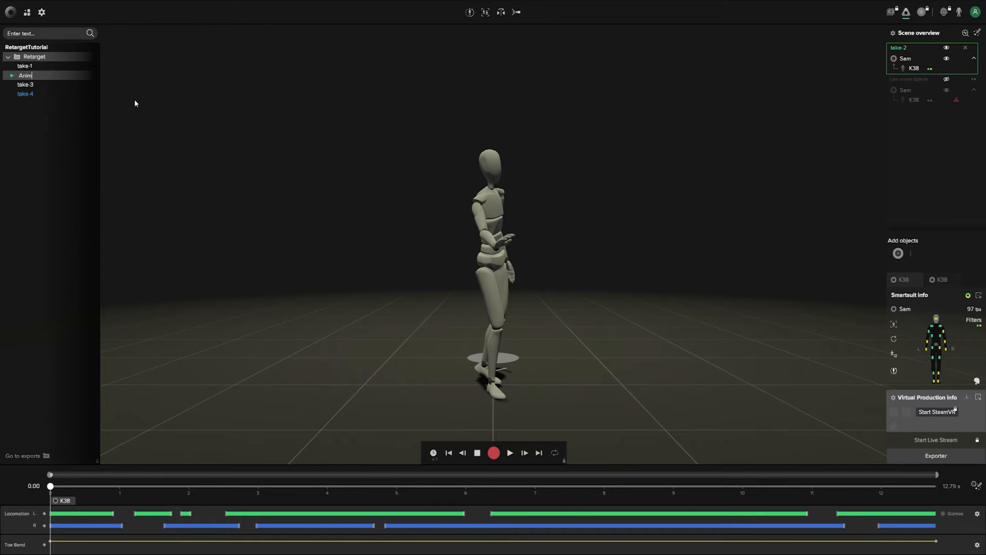
type("_01")
key("Return")
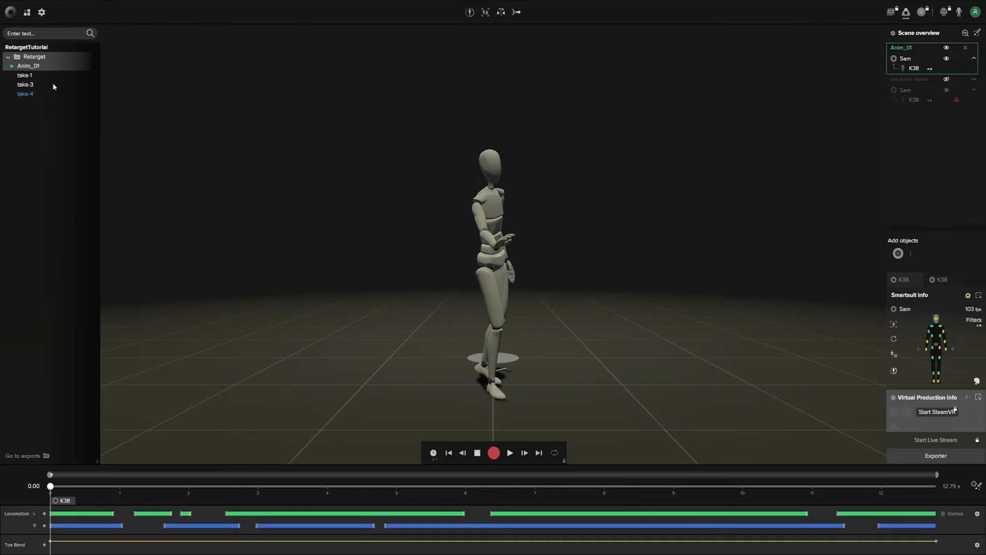
Open take-3 and rename it Anim_02.
left_click(24, 88)
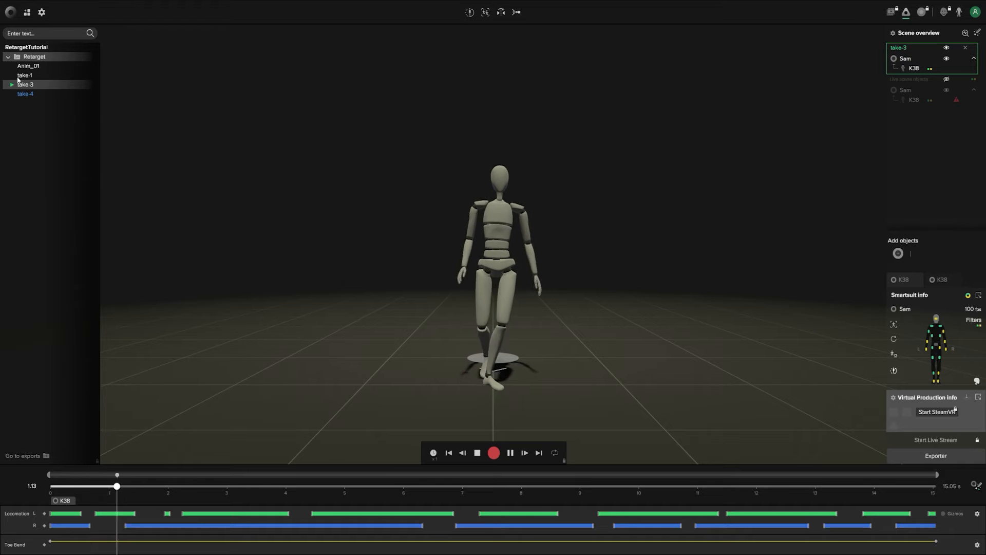
right_click(23, 88)
left_click(35, 102)
type("Anim_02")
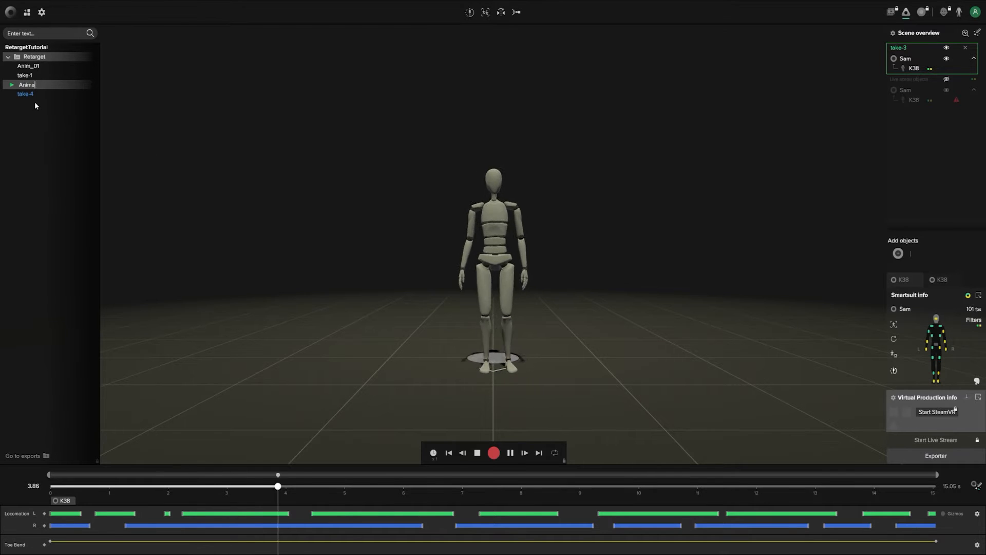
key("Return")
Rename take-4 as Anim_03.
right_click(21, 95)
left_click(29, 106)
type("Anim_03")
key("Return")
Play back Anim_01 and close the mid-take gaps in its left and right foot locomotion tracks.
left_click(28, 66)
left_click(510, 453)
left_click_drag(225, 485, 452, 488)
left_click_drag(465, 513, 491, 513)
left_click_drag(386, 526, 374, 525)
left_click_drag(452, 486, 281, 486)
left_click(510, 452)
left_click(484, 501)
Review the recorded motion of Anim_02 and Anim_03.
left_click(28, 75)
left_click_drag(51, 486, 262, 488)
left_click(29, 85)
left_click(510, 453)
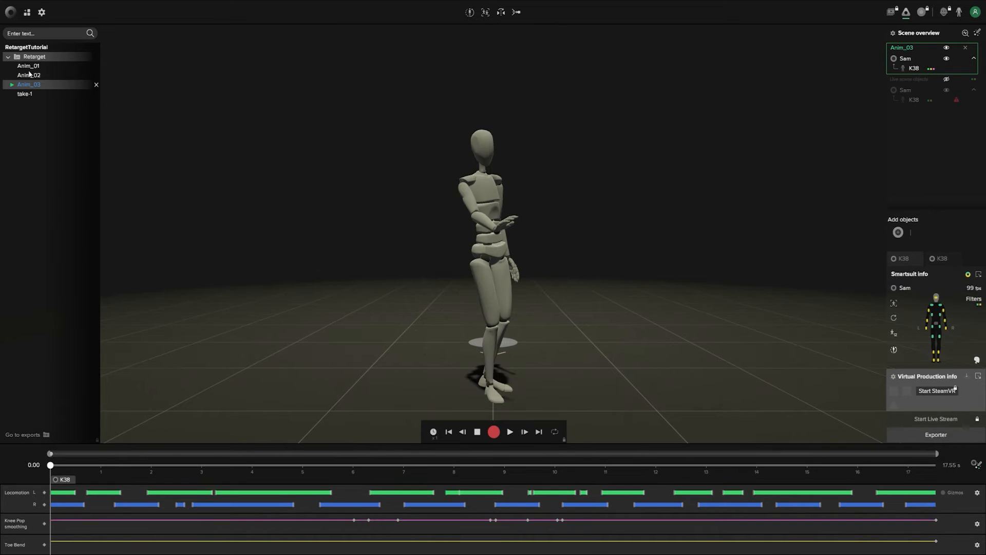
Export Anim_01, Anim_02 and Anim_03 together as binary FBX files with the Rokoko Newton (Default) skeleton.
left_click(30, 67)
left_click(34, 85, "shift")
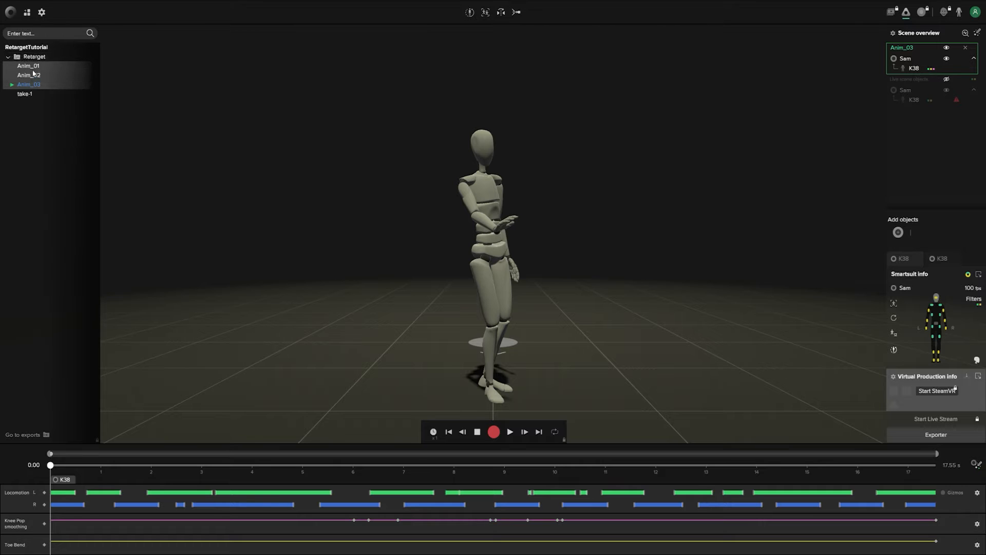
right_click(34, 70)
left_click(45, 75)
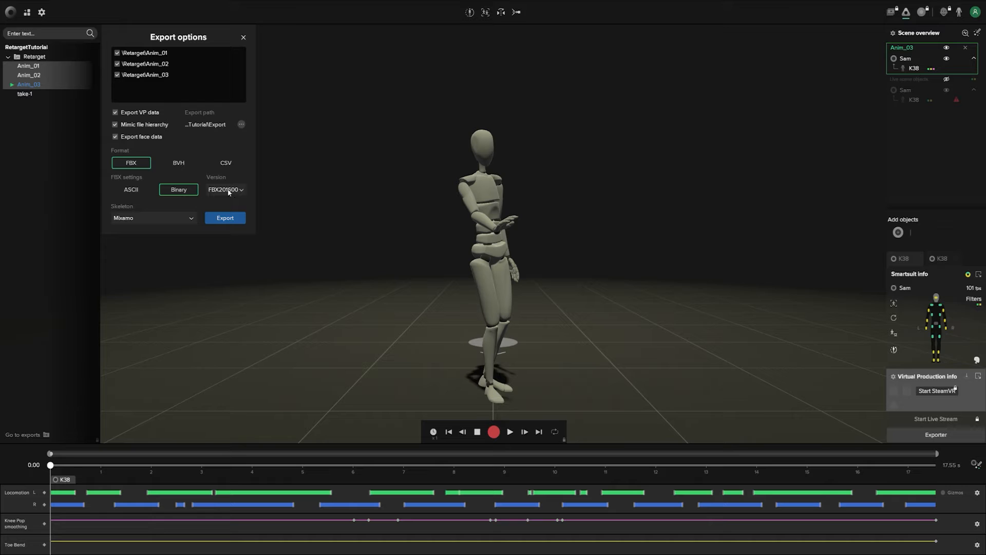
left_click(191, 219)
left_click(176, 231)
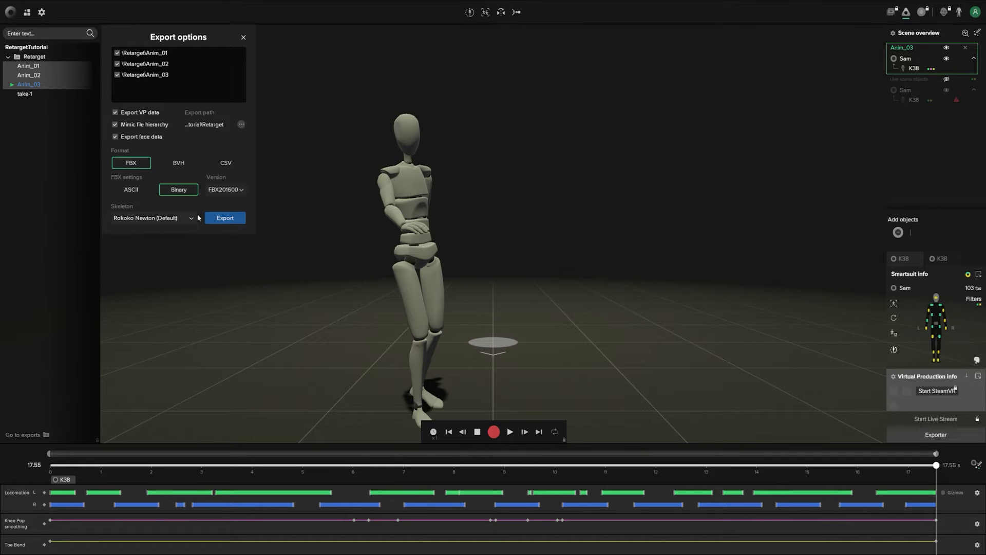
left_click(226, 218)
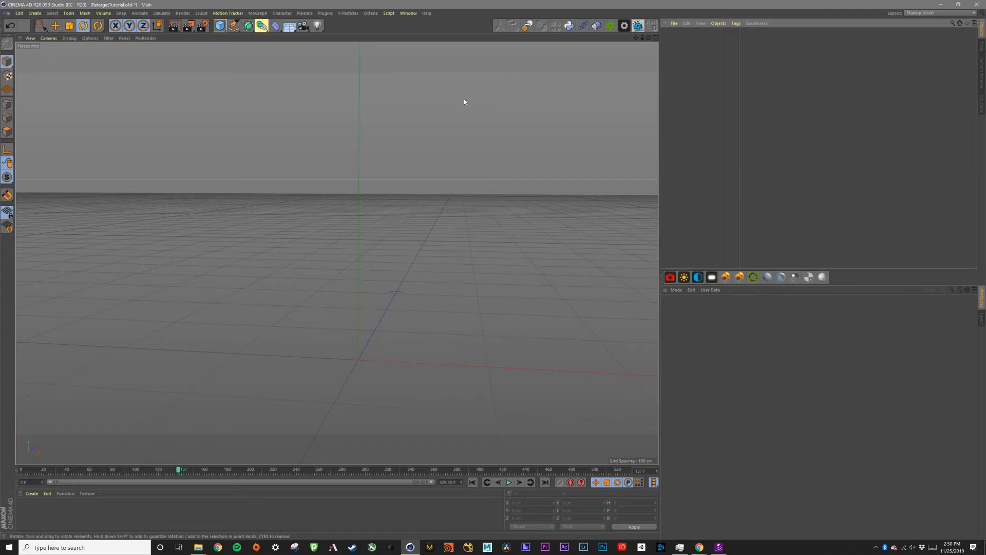
In Cinema 4D, merge Anim_01_DEFAULT_K38.fbx into the scene with the default FBX import settings.
left_click(526, 24)
left_click(117, 63)
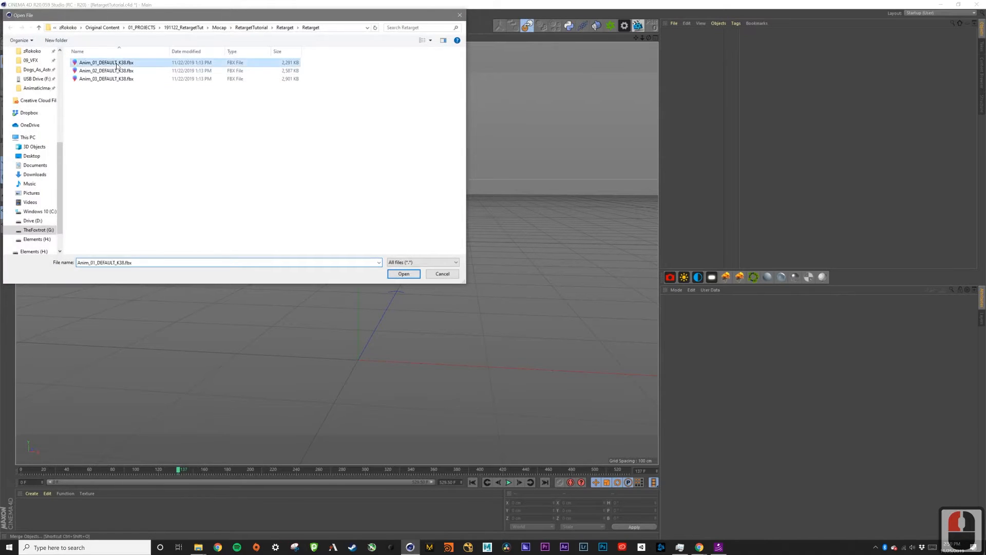
double_click(117, 64)
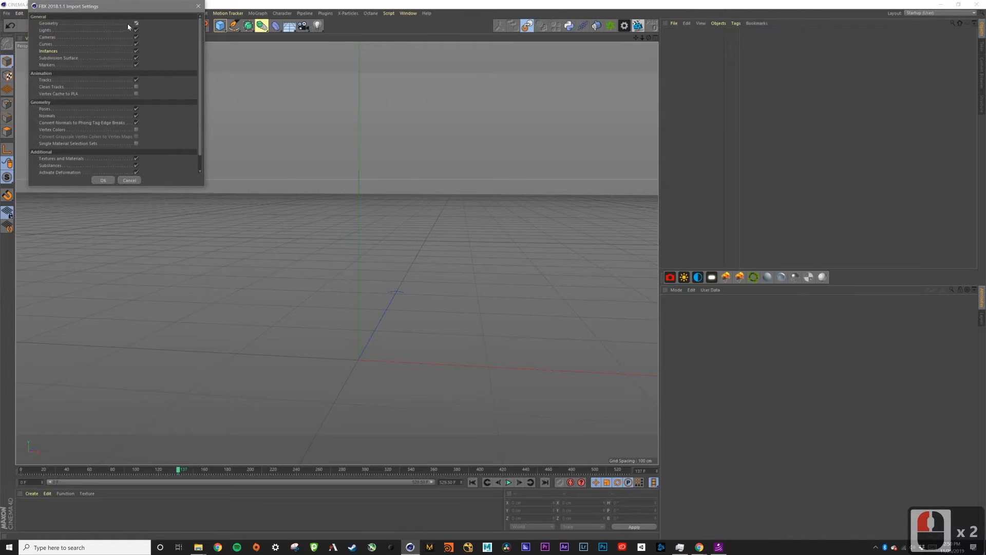
left_click(172, 318)
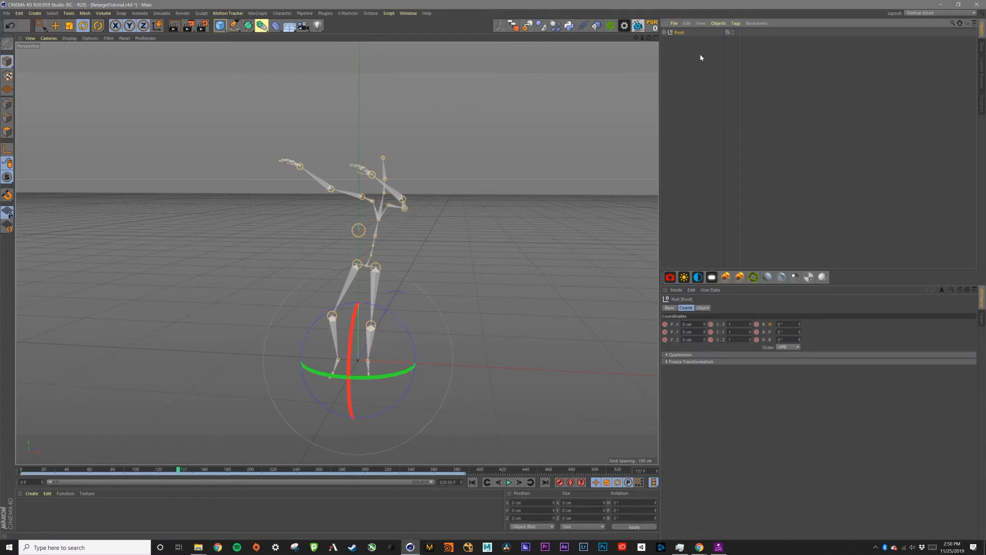
Rename the imported Root null as Anim_01 and scrub its animation to frame 166.
double_click(680, 33)
type("Anim")
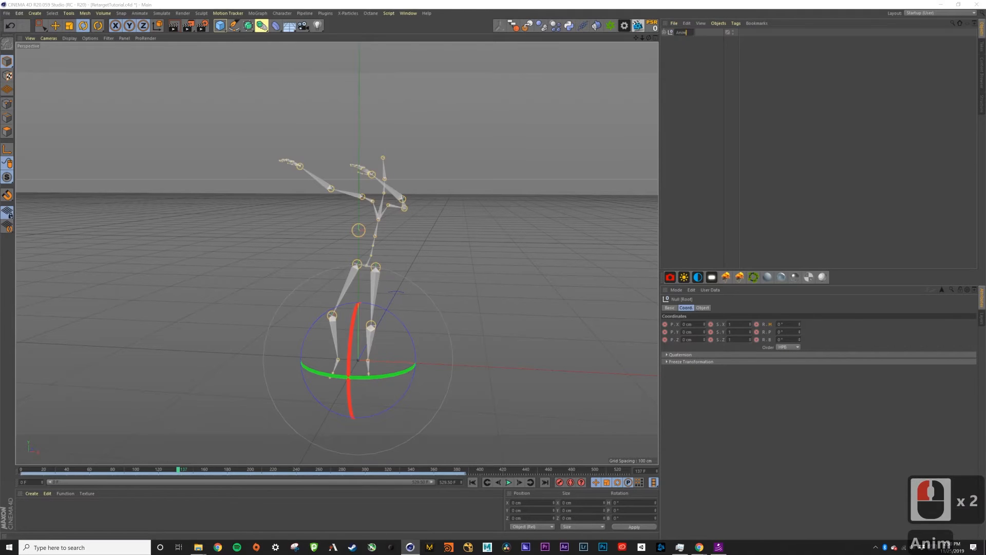
type("_")
key("BackSpace")
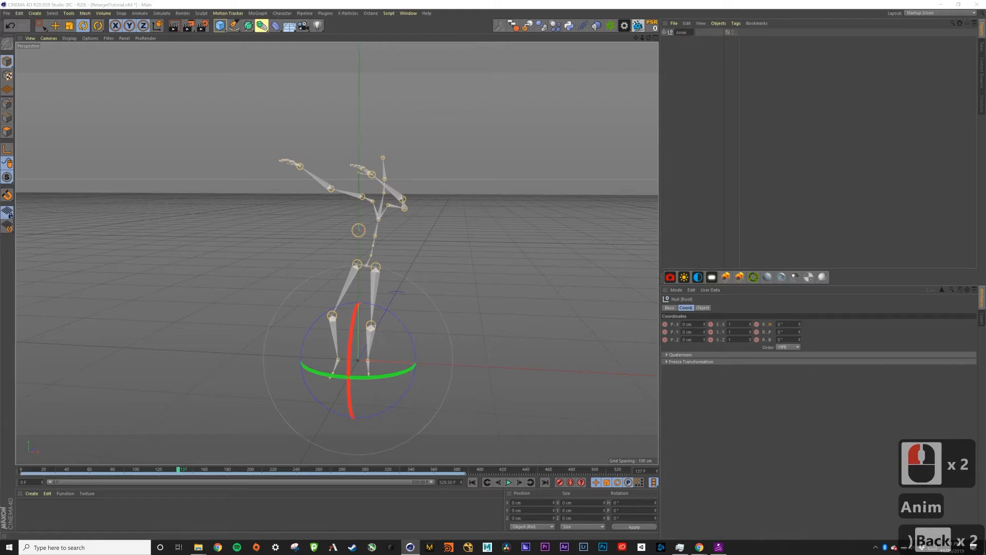
type("_01")
key("Return")
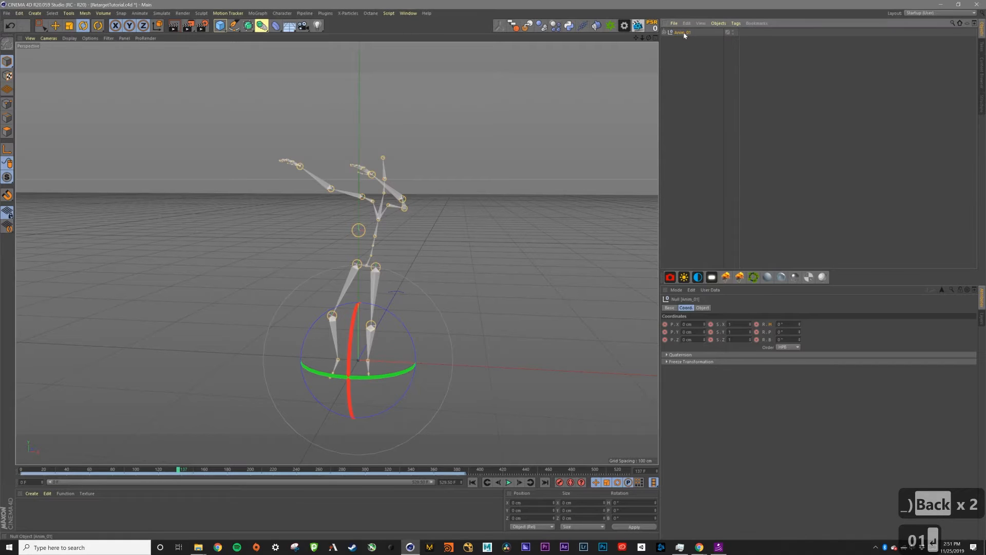
left_click_drag(177, 470, 211, 470)
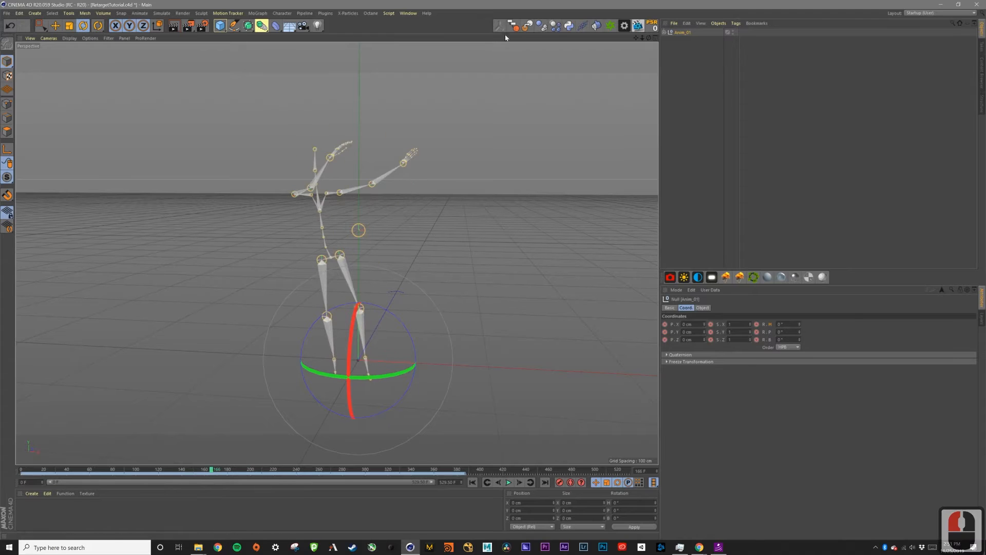
Merge Anim_02_DEFAULT_K38.fbx into the scene with the default FBX import settings.
left_click(674, 24)
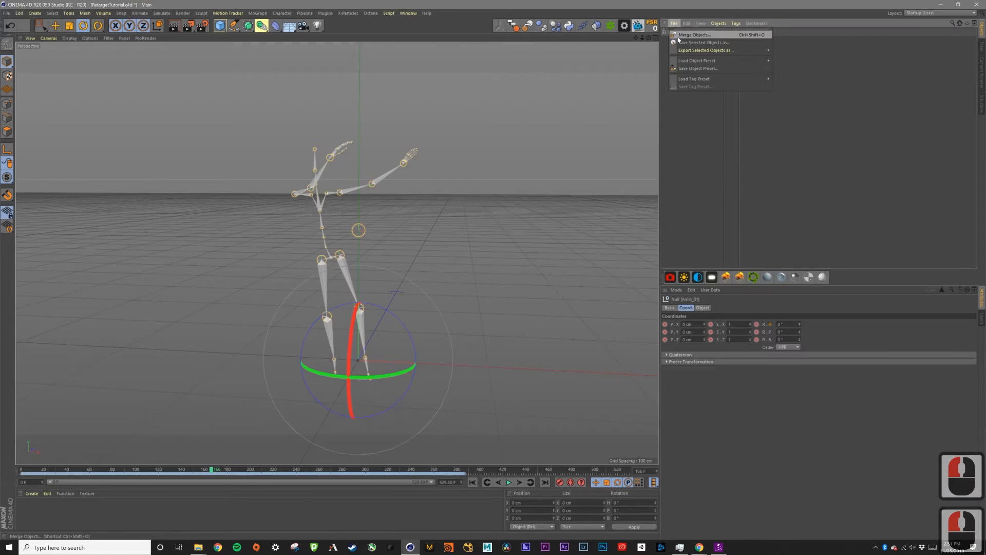
left_click(678, 39)
double_click(131, 76)
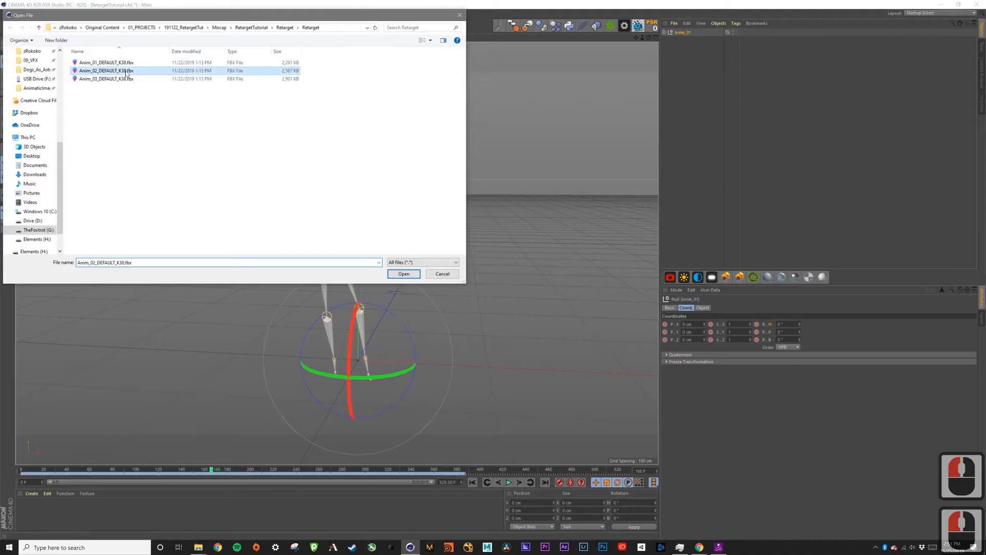
left_click(113, 180)
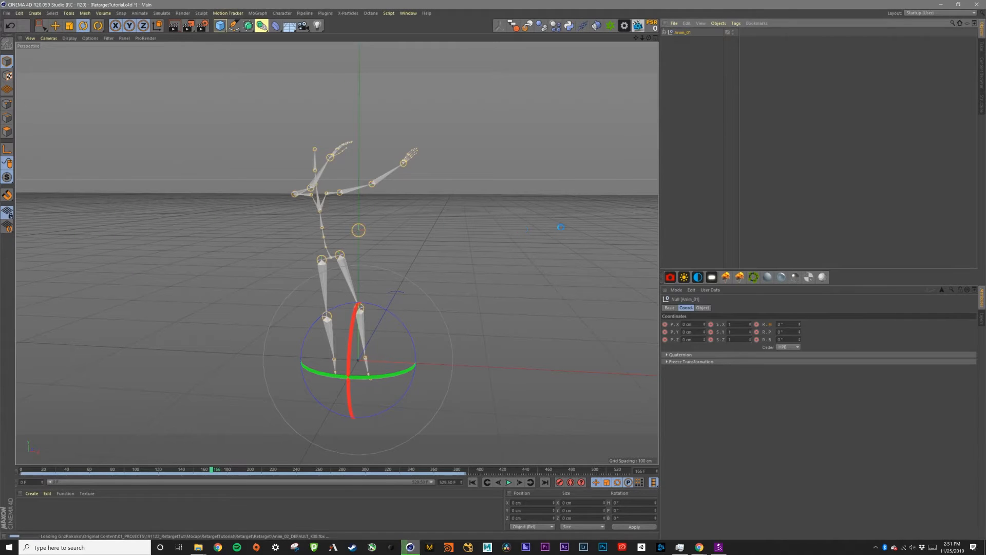
Rename the newly imported root null as Anim_02.
double_click(681, 32)
type("Anim_0")
type("2")
key("Return")
Merge Anim_03_DEFAULT_K38.fbx into the scene with the default FBX import settings.
double_click(131, 85)
left_click(112, 181)
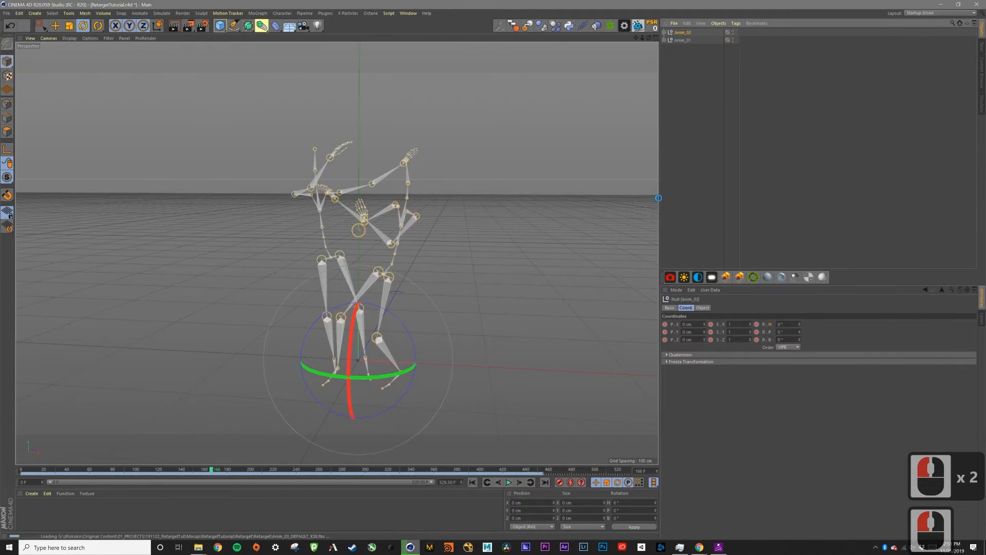
Rename the newly imported Root null as Anim_03 and deselect it.
left_click_drag(380, 288, 471, 225, "alt")
double_click(680, 32)
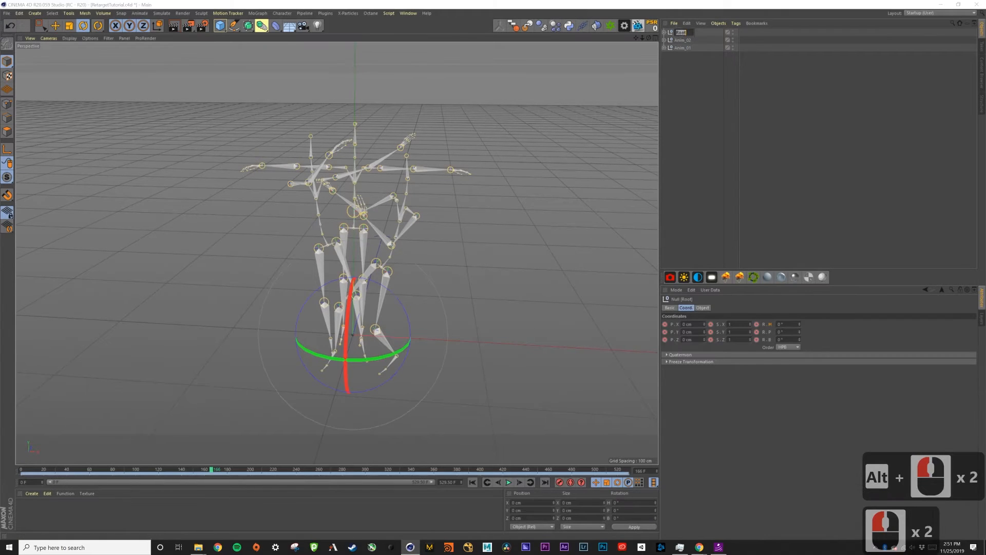
type("Anim_03")
key("Return")
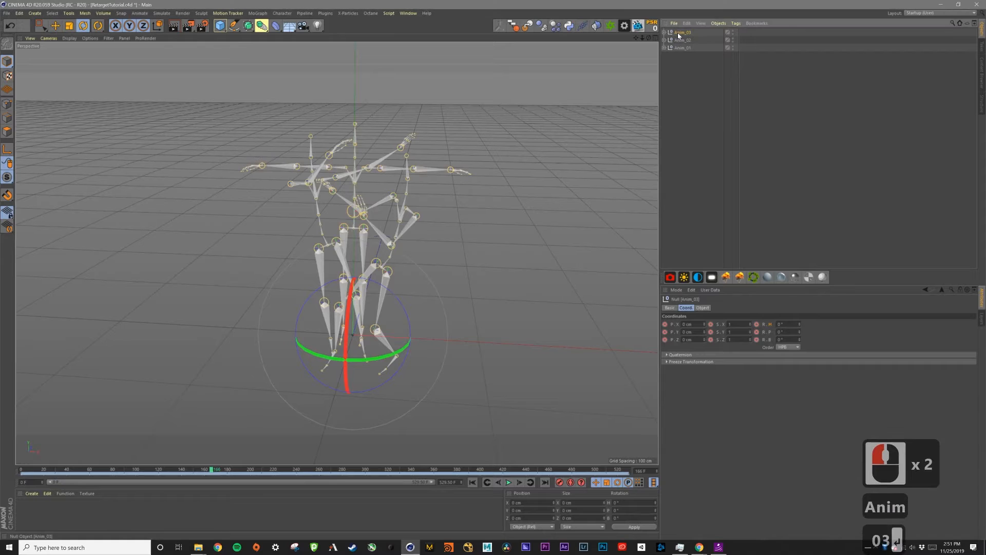
left_click(692, 75)
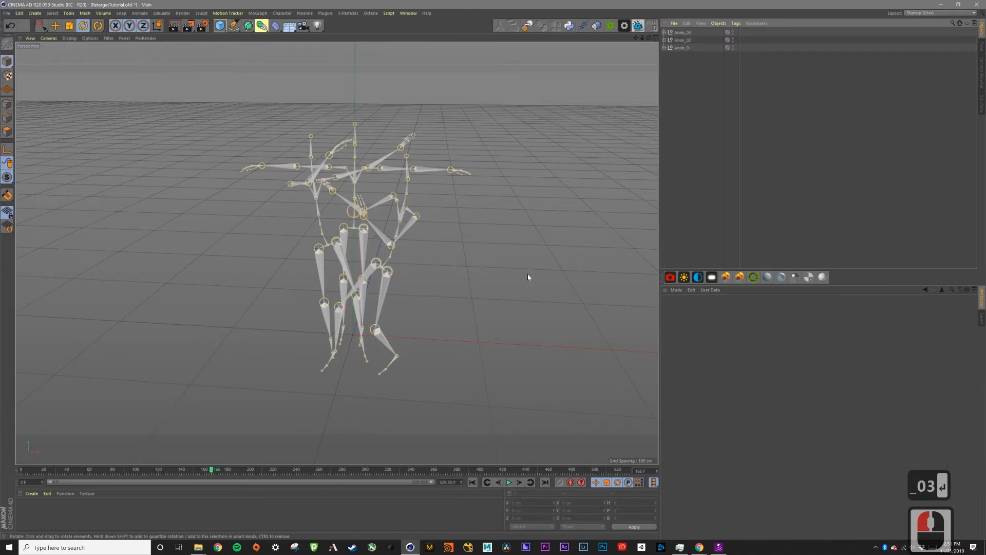
Play back the three imported skeletons together in the viewport, stopping after a short preview.
left_click(508, 481)
mouse_move(427, 346)
left_mouse_down("alt")
mouse_move(366, 371)
mouse_move(431, 355)
left_mouse_up("alt")
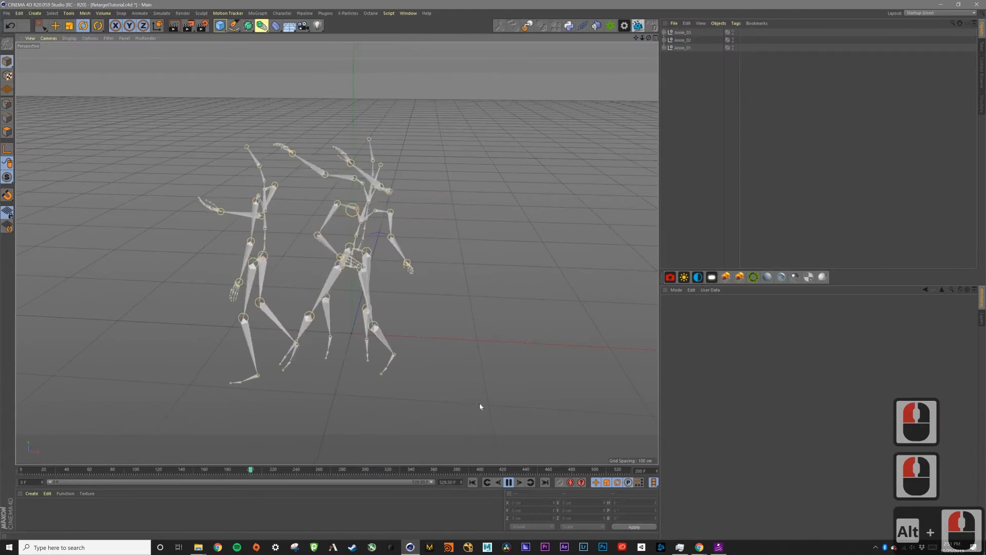
left_click(507, 482)
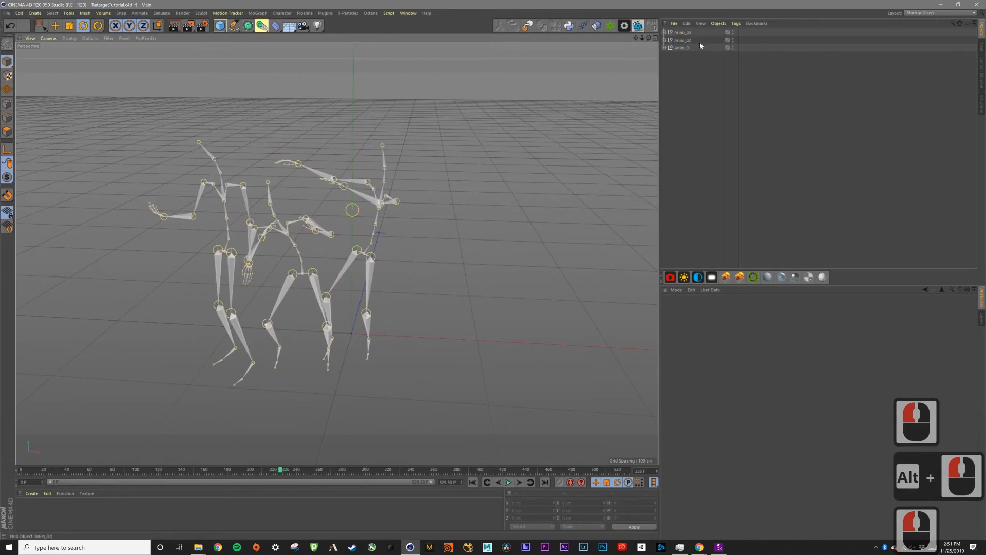
Hide Anim_02 and Anim_03 and play back Anim_01's motion on its own.
left_click(733, 39, "alt")
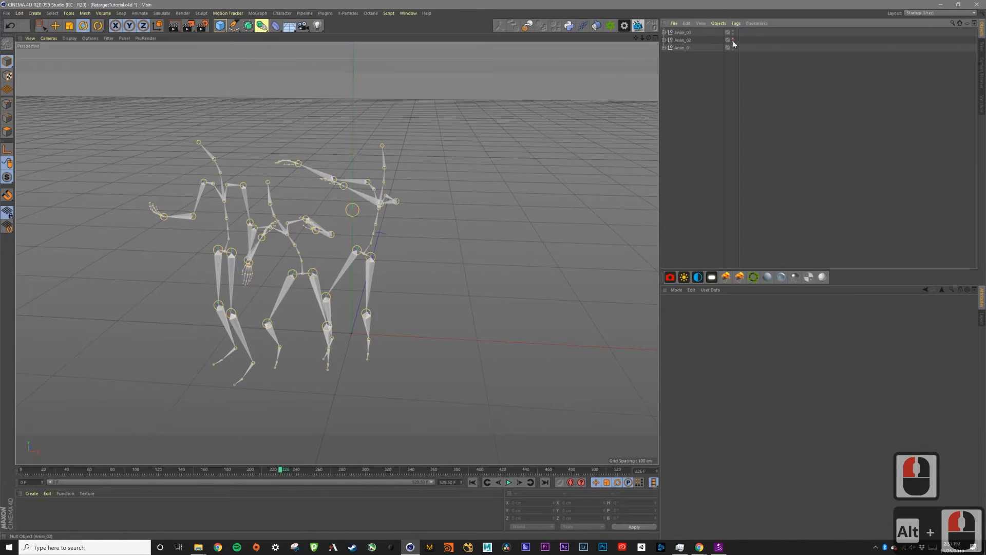
left_click(733, 39, "alt")
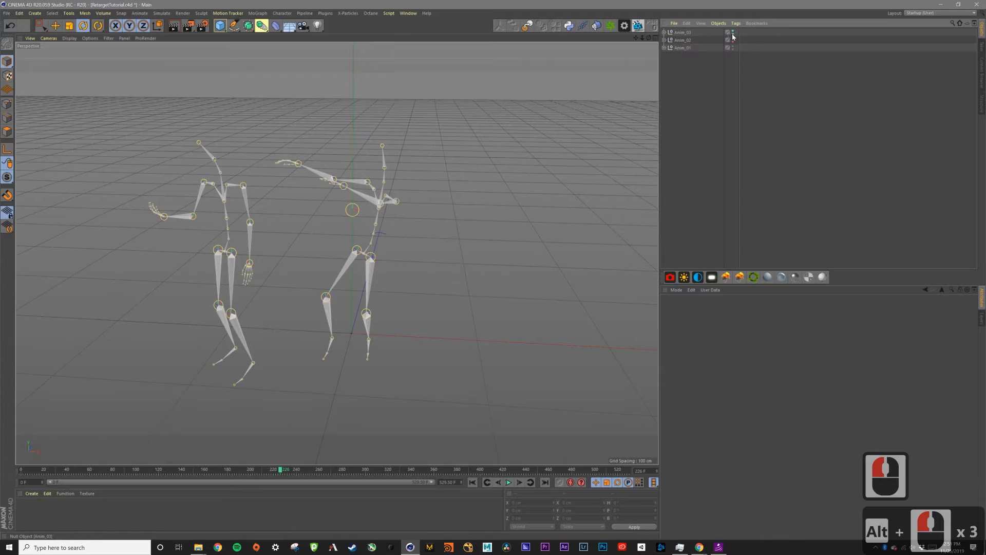
left_click(733, 33, "alt")
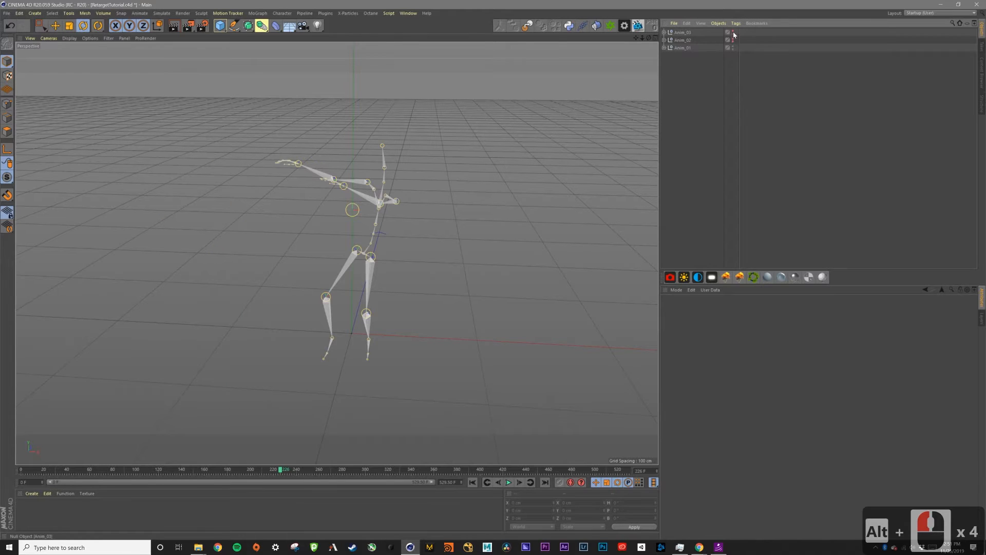
left_click(509, 482)
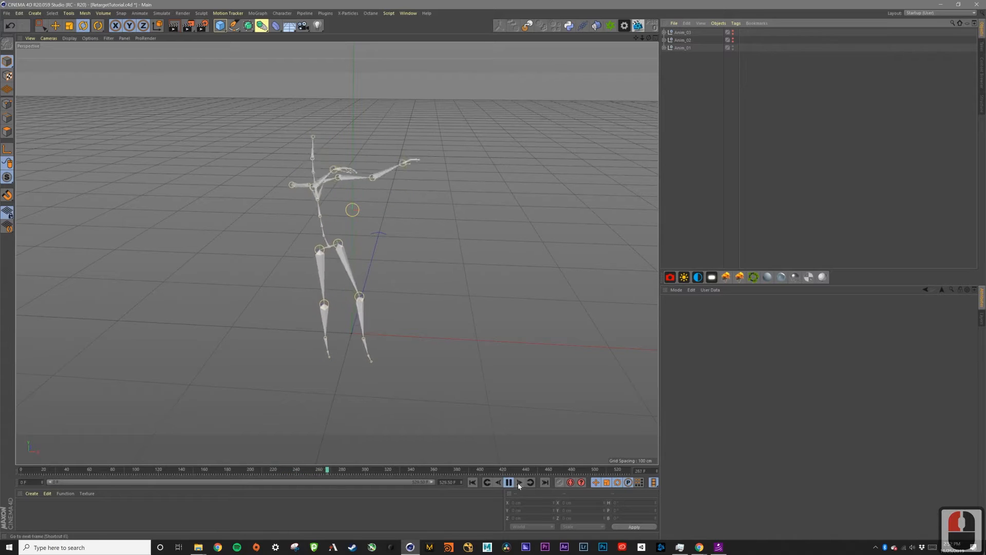
left_click(724, 45)
Swap visibility from Anim_01 to Anim_02, scrub through its motion, and hide it again.
left_click(733, 48, "alt")
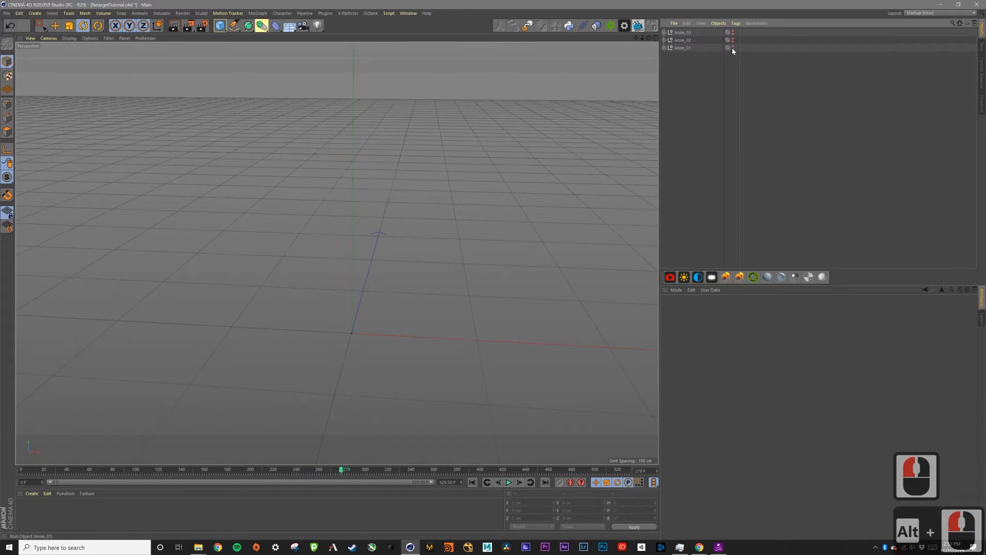
left_click(733, 40, "alt")
left_click_drag(338, 470, 247, 481)
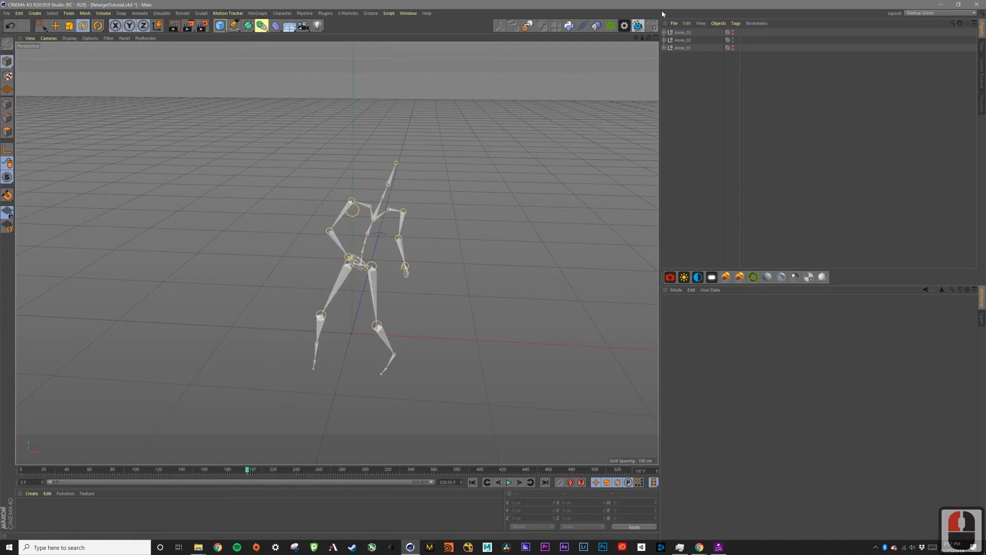
left_click(734, 41, "alt")
left_click(734, 41, "alt")
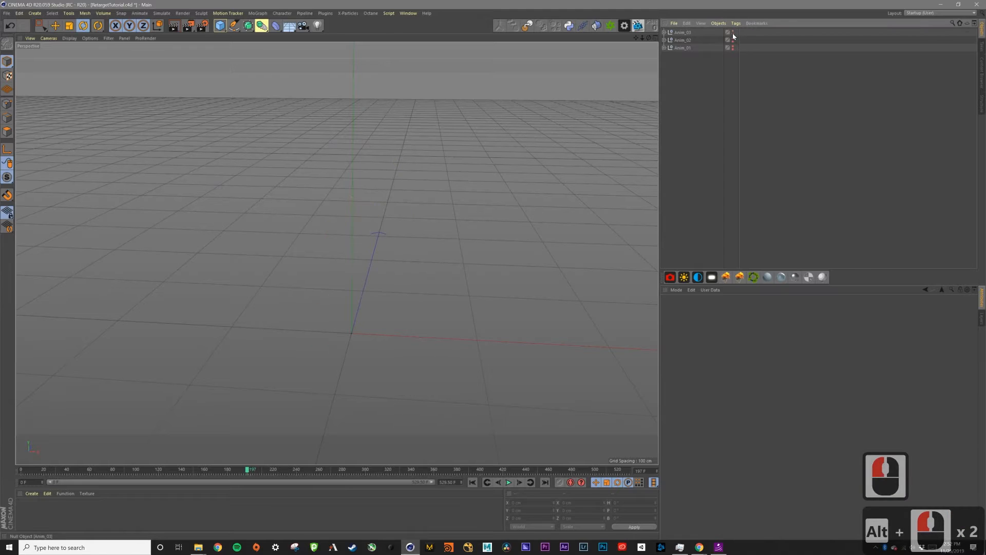
Show only Anim_03, scrub through its motion, and hide it again.
left_click(734, 33, "alt")
left_click_drag(251, 471, 447, 440)
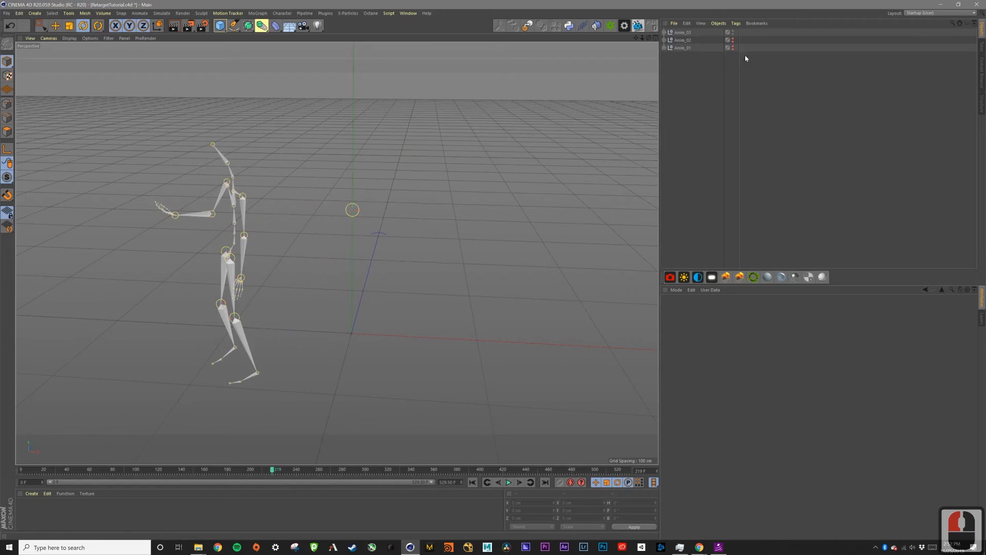
left_click(733, 35, "alt")
left_click(734, 34, "alt")
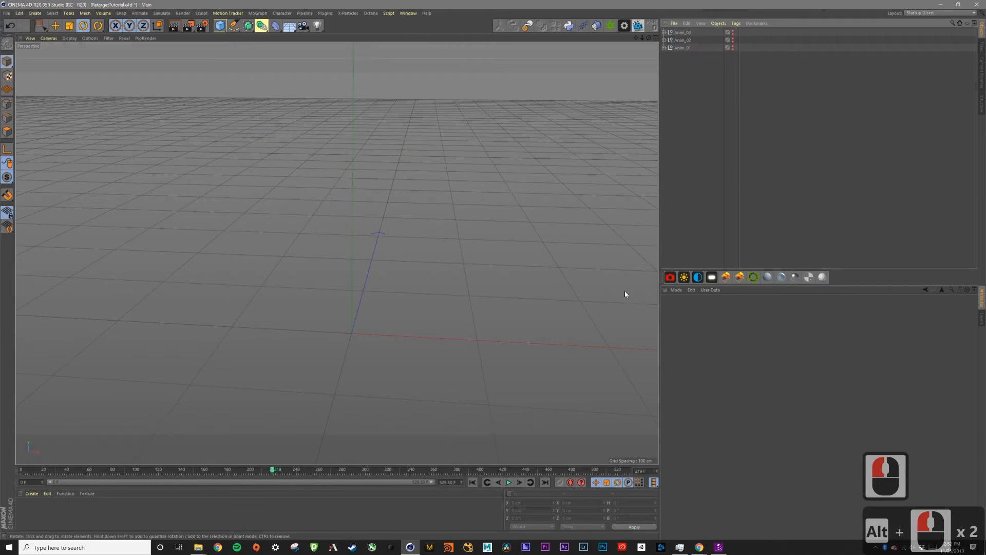
Make Anim_01 visible again and return to frame 0 to view its T-pose.
left_click(733, 47, "alt")
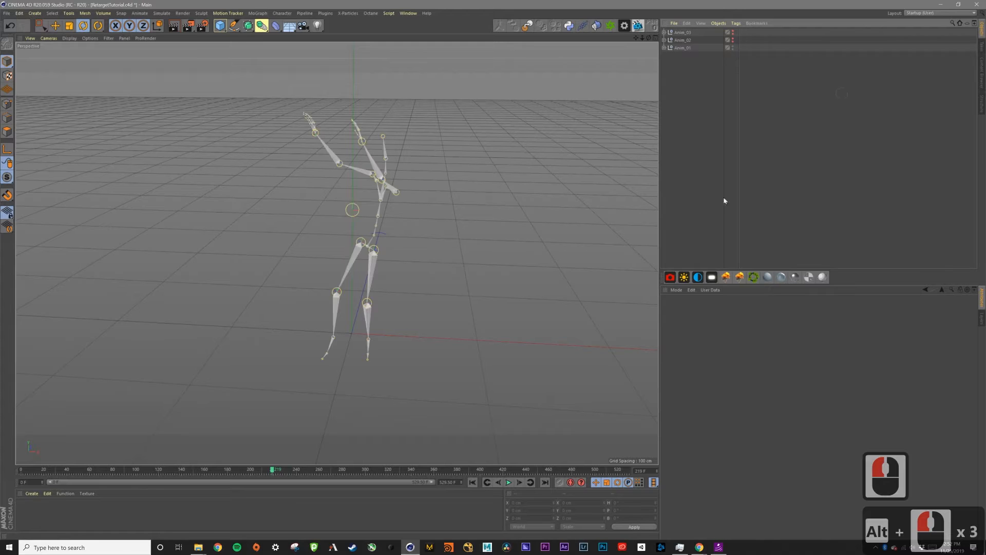
left_click(473, 482)
left_click_drag(352, 209, 370, 182, "alt")
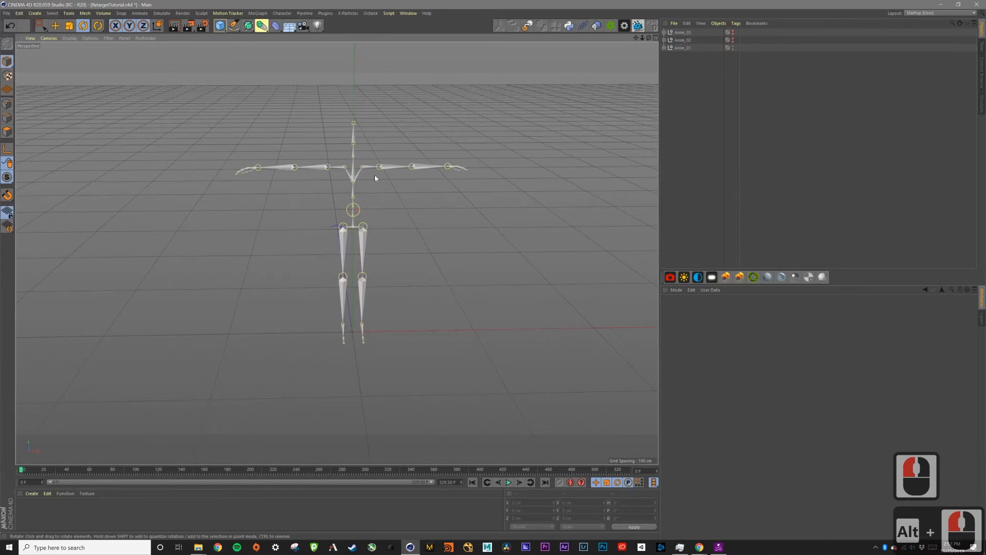
left_click_drag(375, 179, 481, 158, "alt")
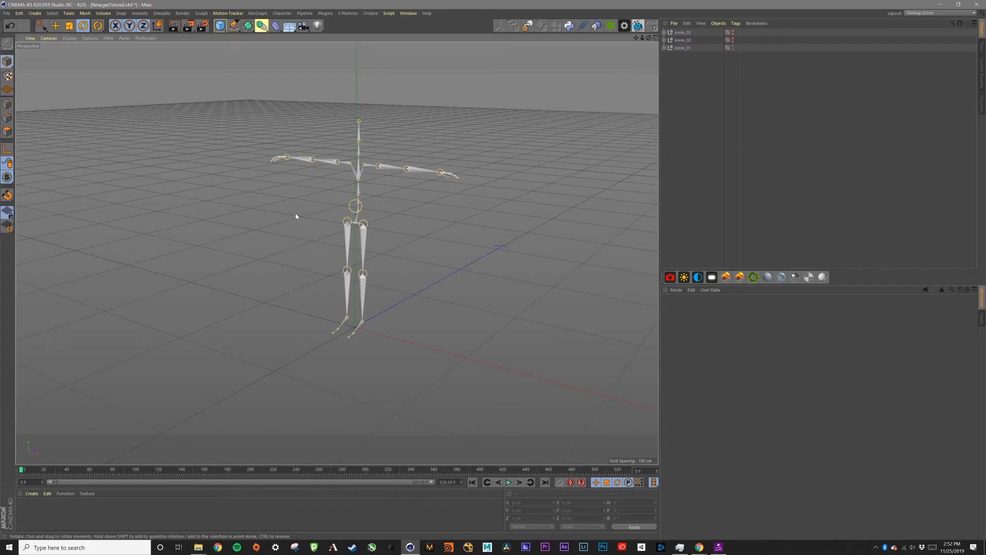
left_click_drag(357, 172, 424, 180, "alt")
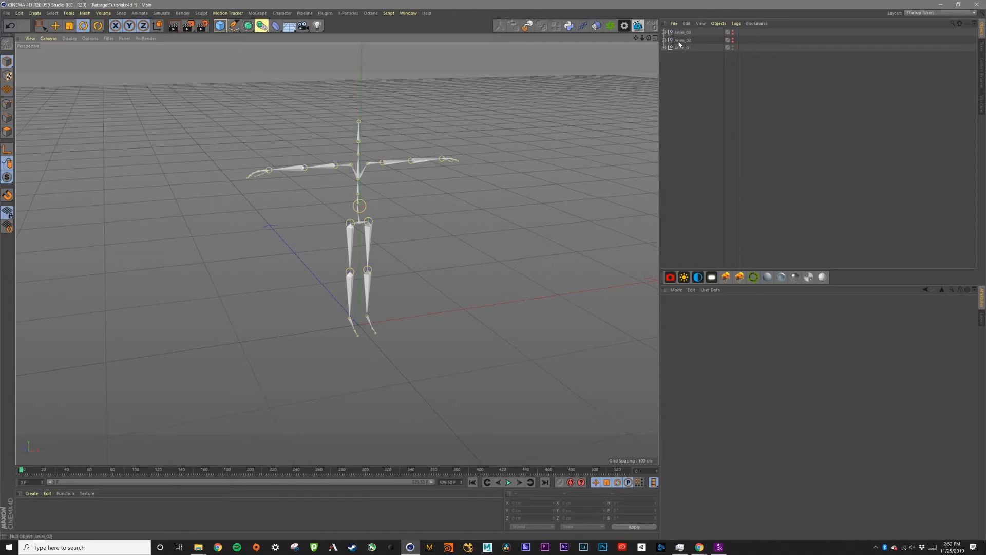
Select Anim_01, check its keyframe range on the timeline, and return to the first frame.
left_click(691, 48)
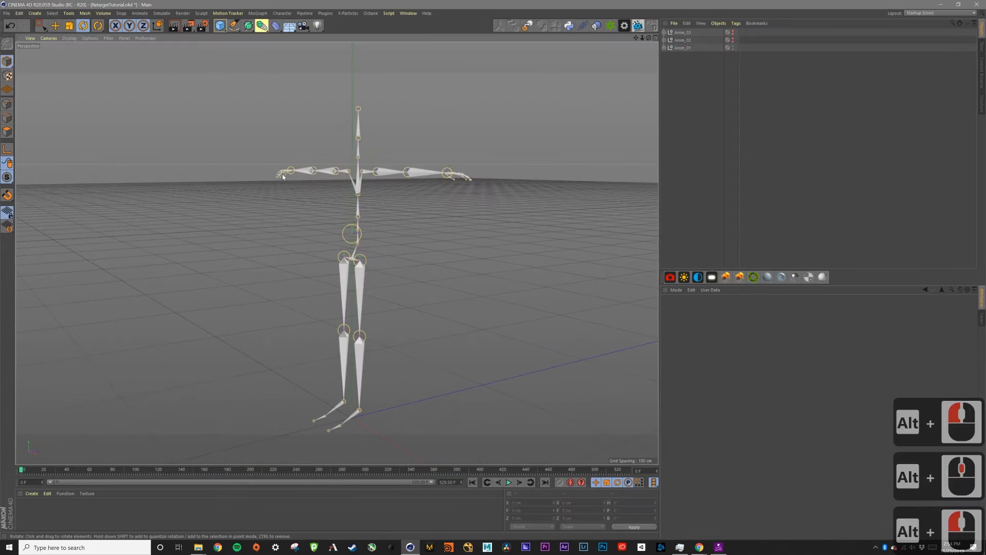
left_click(688, 48)
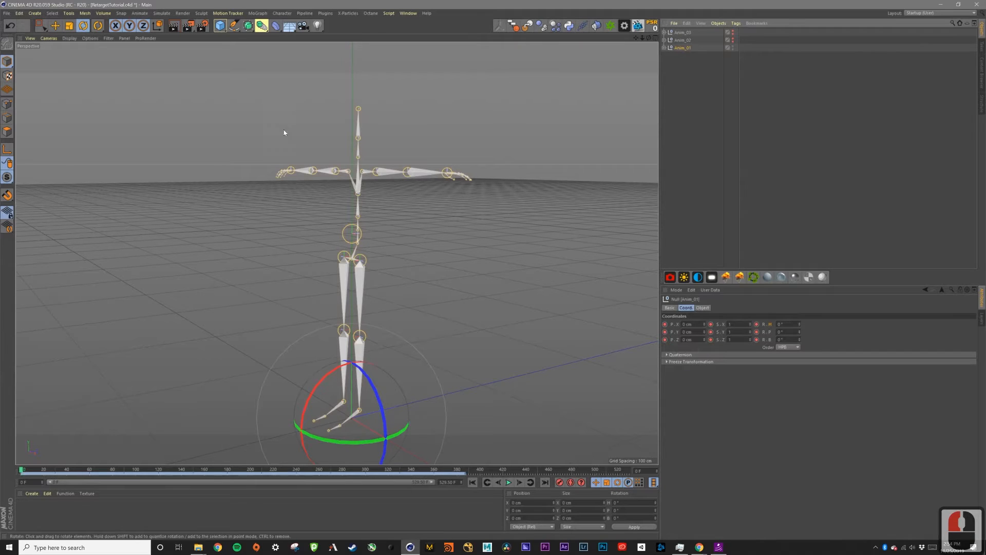
left_click_drag(170, 469, 207, 467)
key("shift+f")
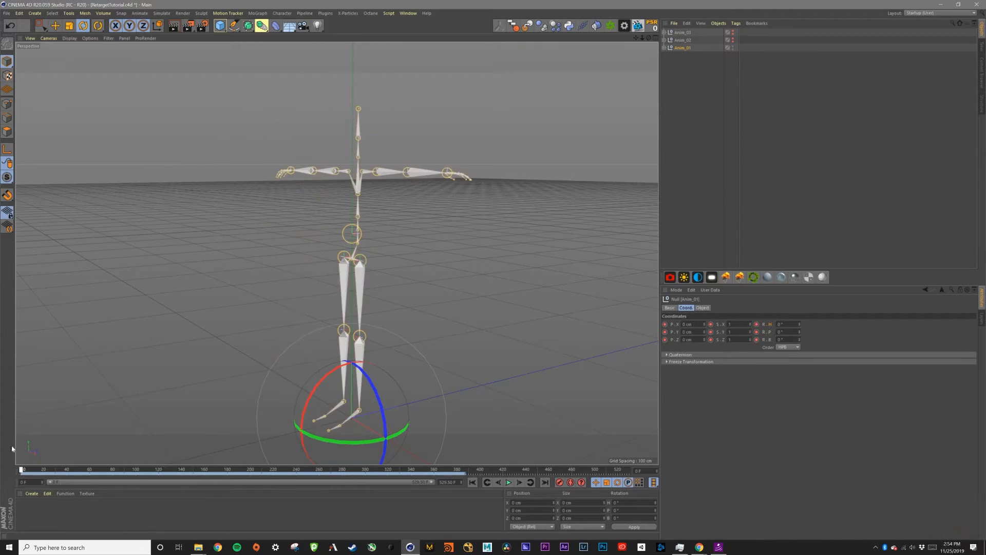
Add a Figure primitive at the scene origin and compare its pose with the Anim_01 skeleton from several angles.
left_click_drag(218, 28, 335, 77)
left_click_drag(354, 177, 403, 188, "alt")
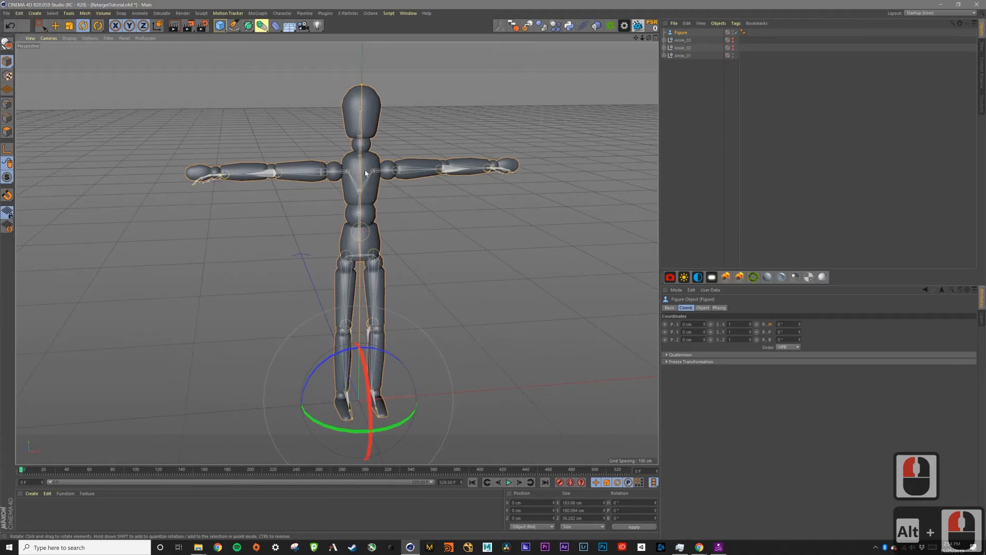
right_click_drag(366, 173, 345, 167, "alt")
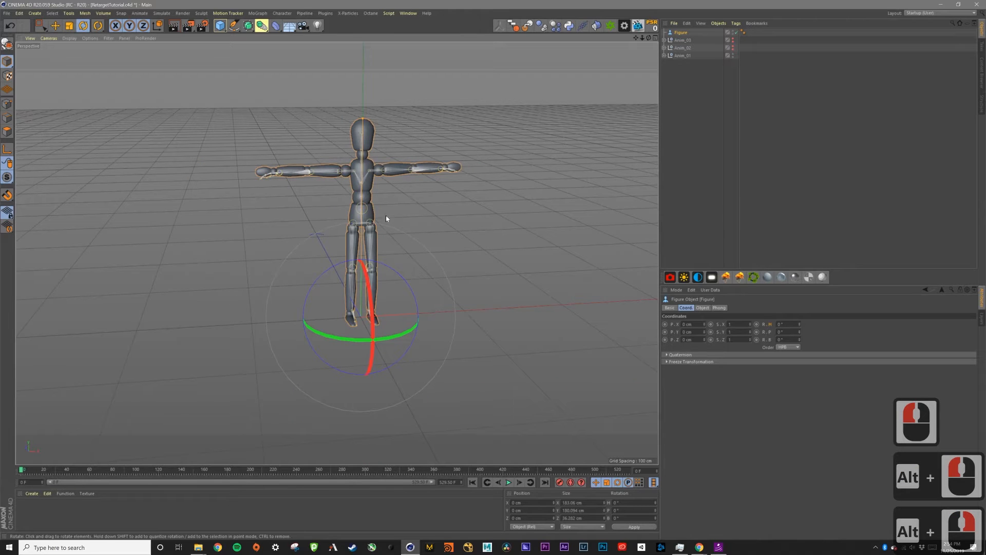
left_click_drag(365, 197, 329, 143, "alt")
left_click_drag(373, 179, 486, 172, "alt")
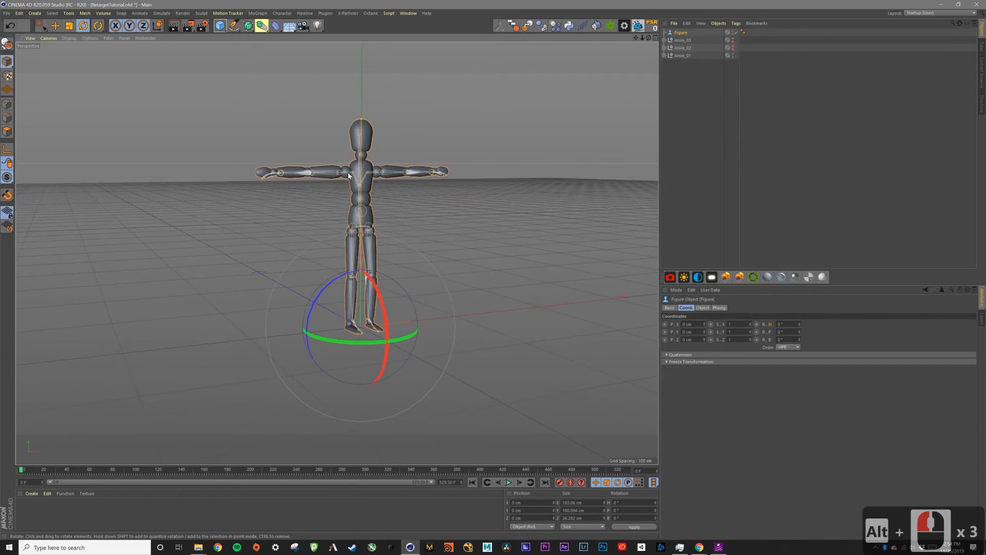
left_click_drag(355, 172, 315, 176, "alt")
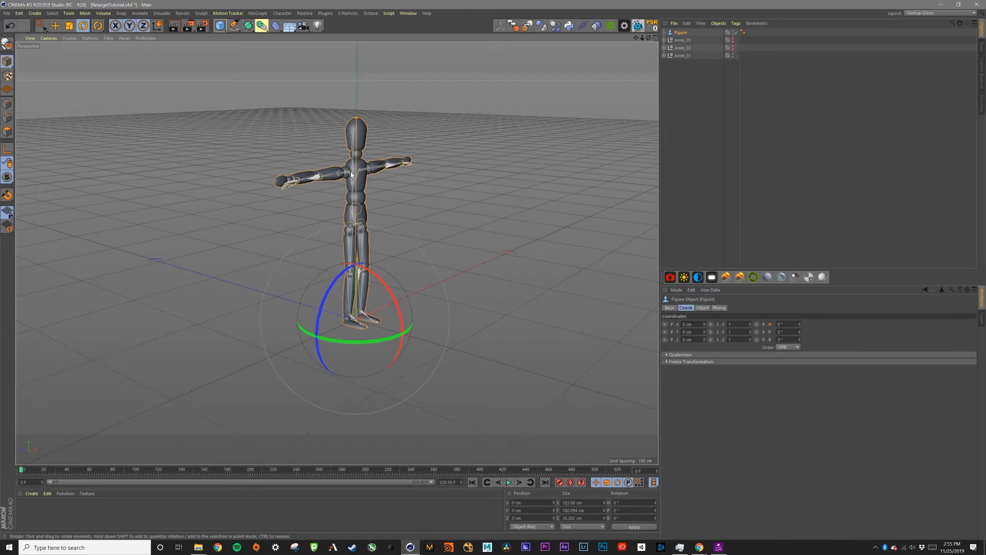
left_click_drag(348, 121, 381, 132, "alt")
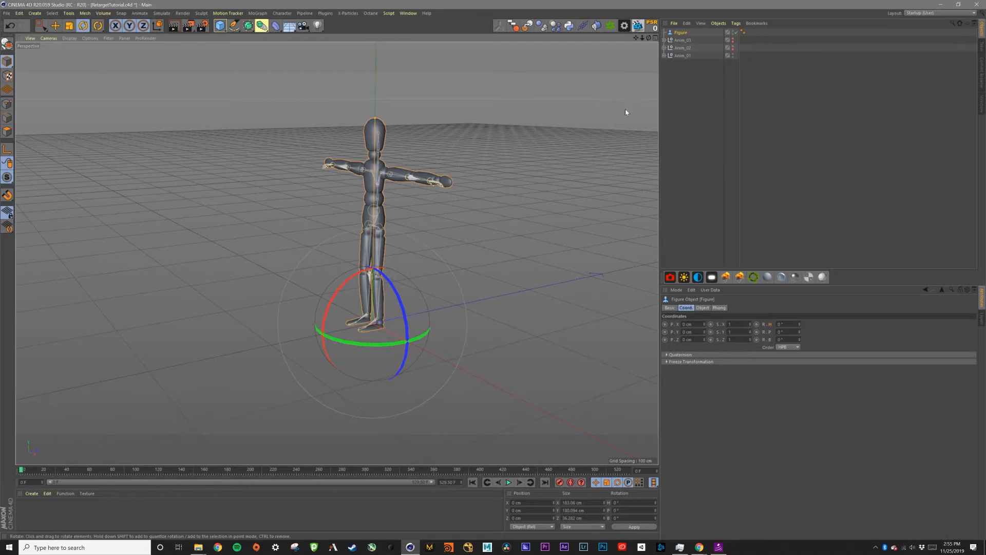
Move the Figure below Anim_01 in the object hierarchy and make it editable.
left_click_drag(678, 34, 679, 64)
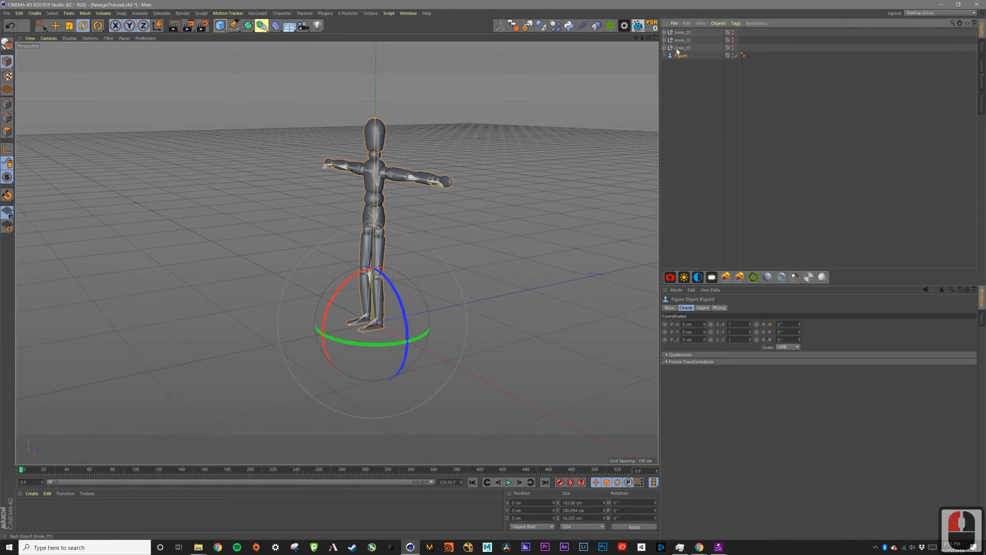
left_click(676, 77)
left_click(681, 57)
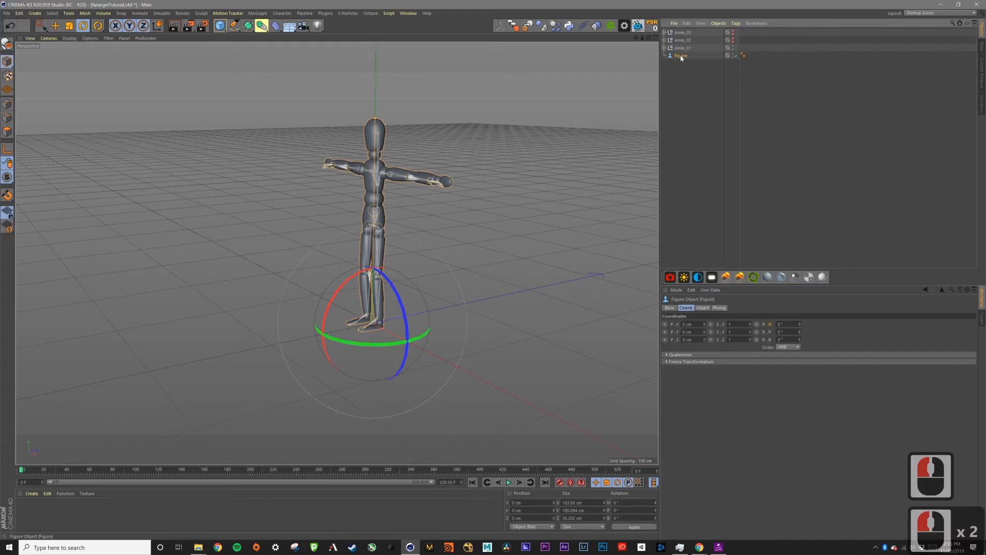
key("c")
Examine the body parts nested under the Figure's Pelvis, collapse the hierarchy again, and reselect the Figure.
left_click(664, 55)
left_click(684, 63)
left_click(669, 63)
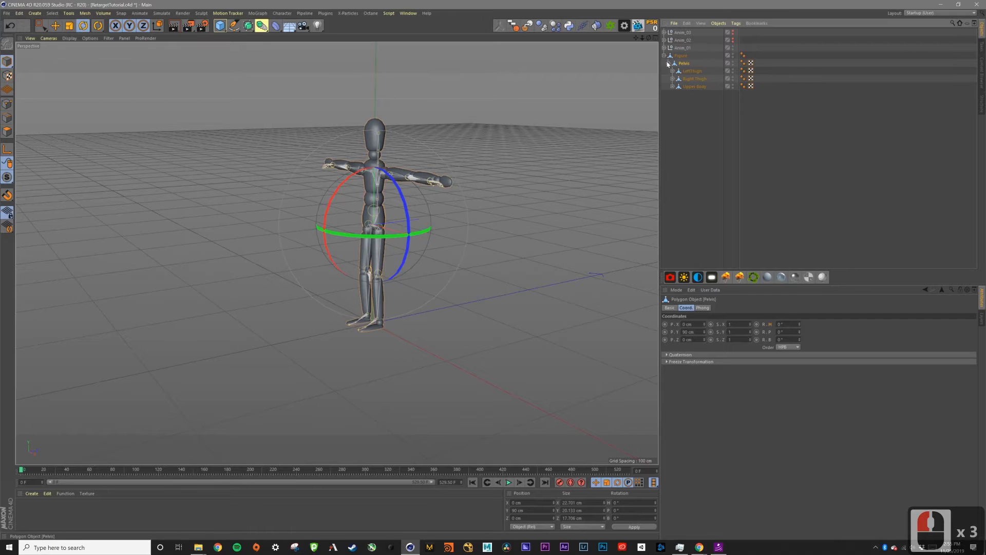
left_click(669, 63)
left_click(663, 55)
left_click(681, 56)
Rotate both of the Figure's upper arms down into an A-pose, the right one by about 35°.
left_click_drag(387, 173, 419, 183, "alt")
left_click(393, 166)
left_click(420, 220)
left_click_drag(387, 237, 353, 166)
left_click(323, 165)
left_click_drag(324, 117, 300, 142)
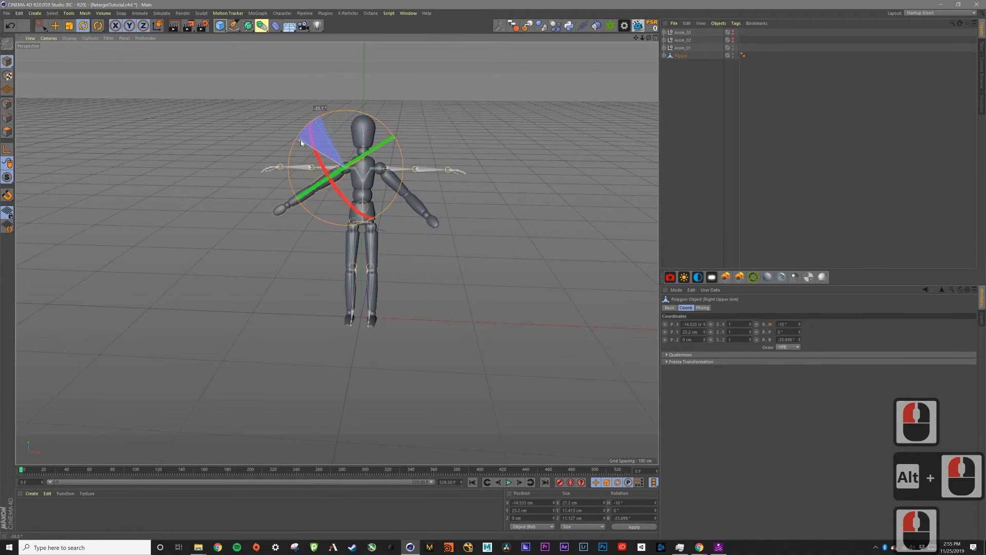
double_click(306, 198)
left_click_drag(305, 198, 286, 163, "alt")
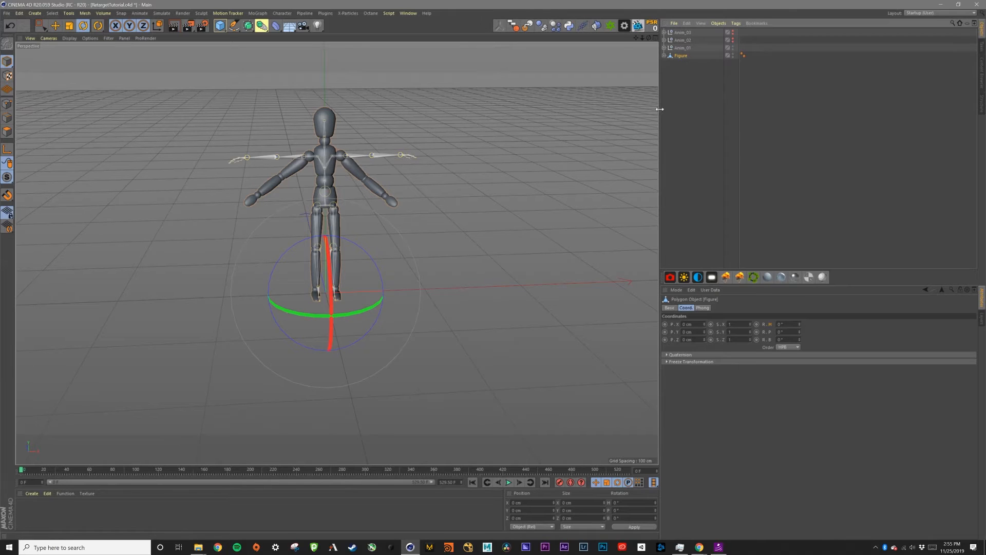
Select the Figure together with all of its child objects.
left_click(665, 55)
left_click(664, 56)
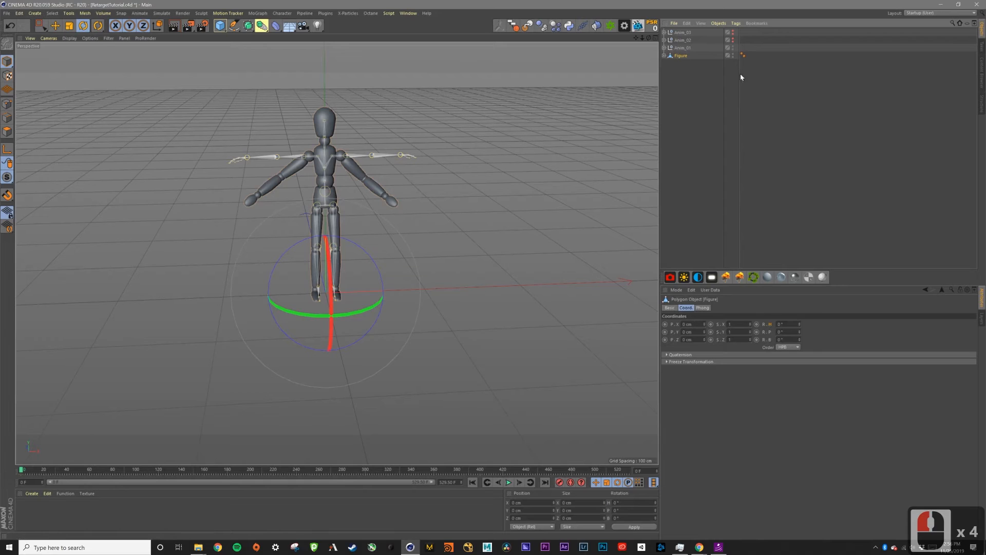
right_click(679, 60)
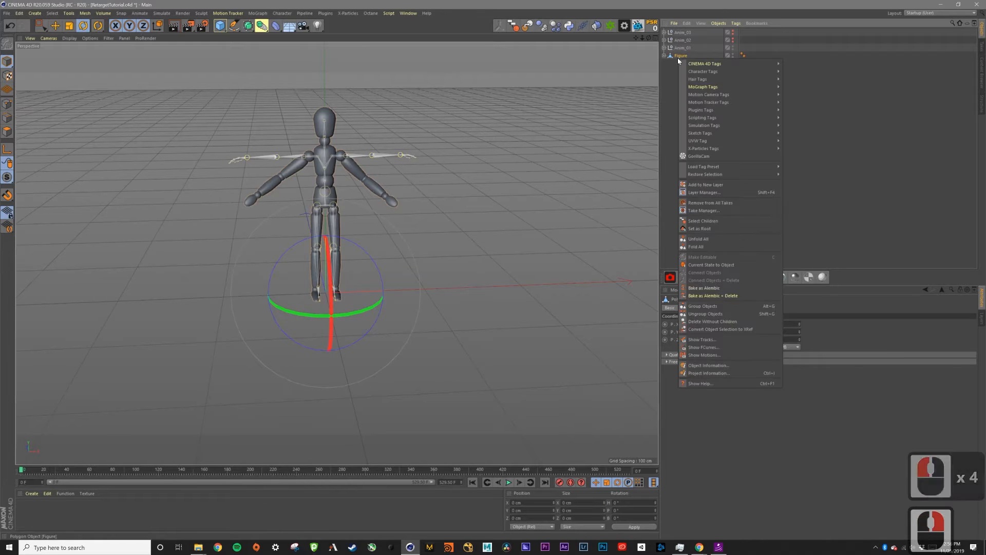
mouse_move(697, 127)
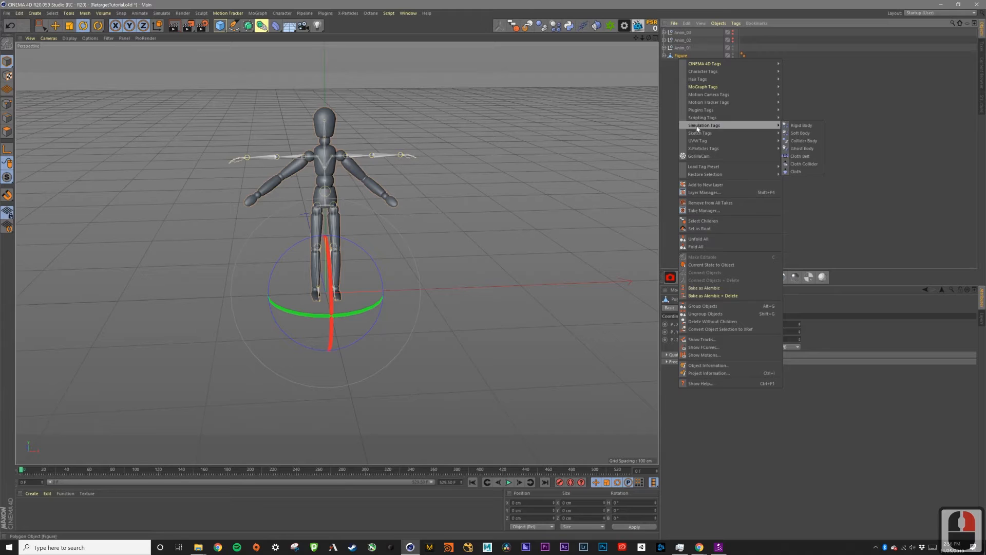
left_click(702, 221)
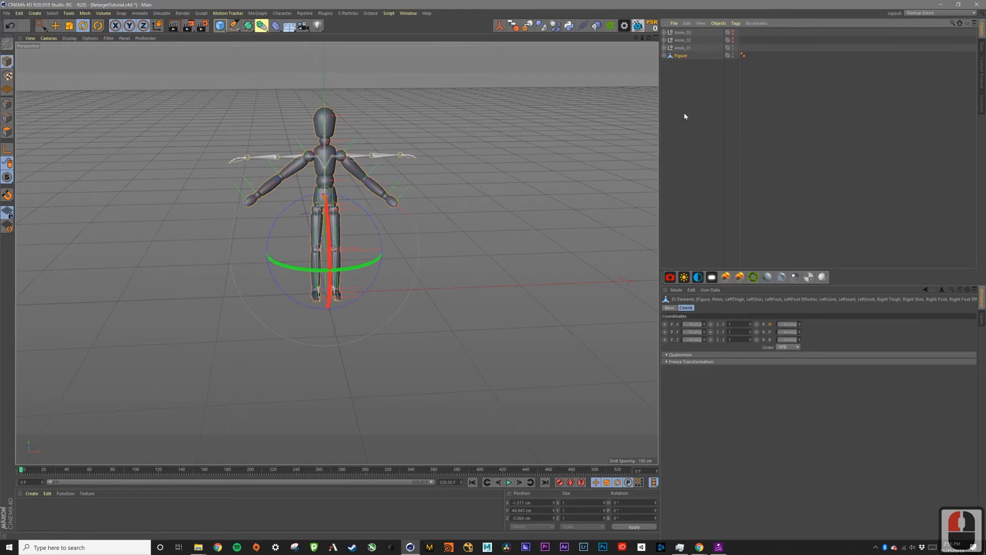
Merge the selected Figure parts into one polygon object with Connect Objects + Delete, and clear the selection.
right_click(679, 58)
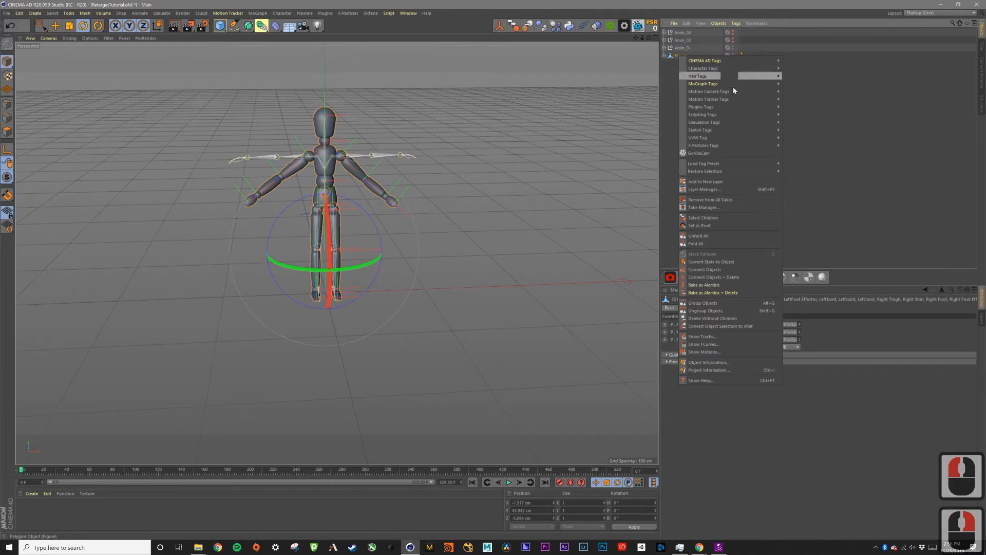
left_click(707, 278)
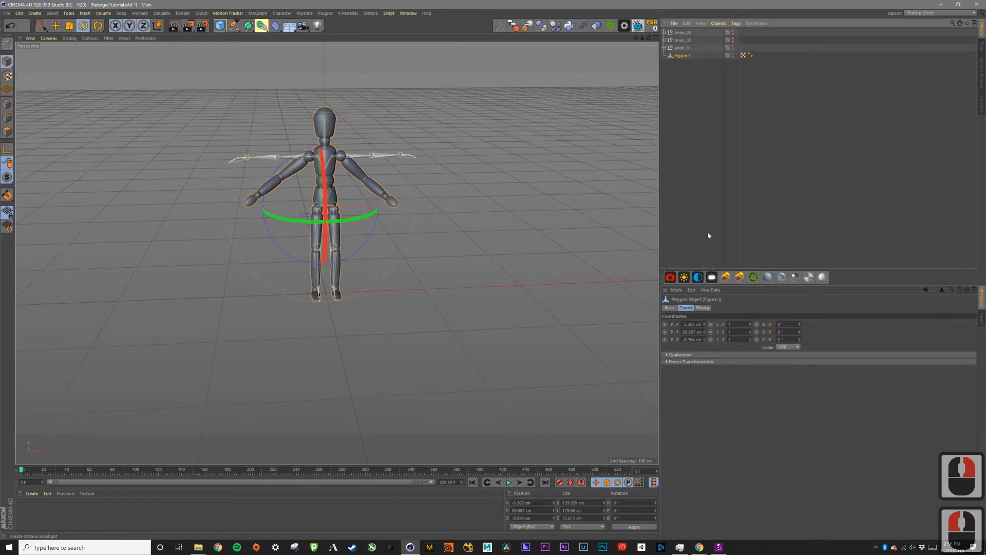
left_click(681, 72)
Try moving the merged figure as a single object, and undo the move.
left_click(683, 56)
key("e")
left_click_drag(396, 189, 448, 160)
key("ctrl+z")
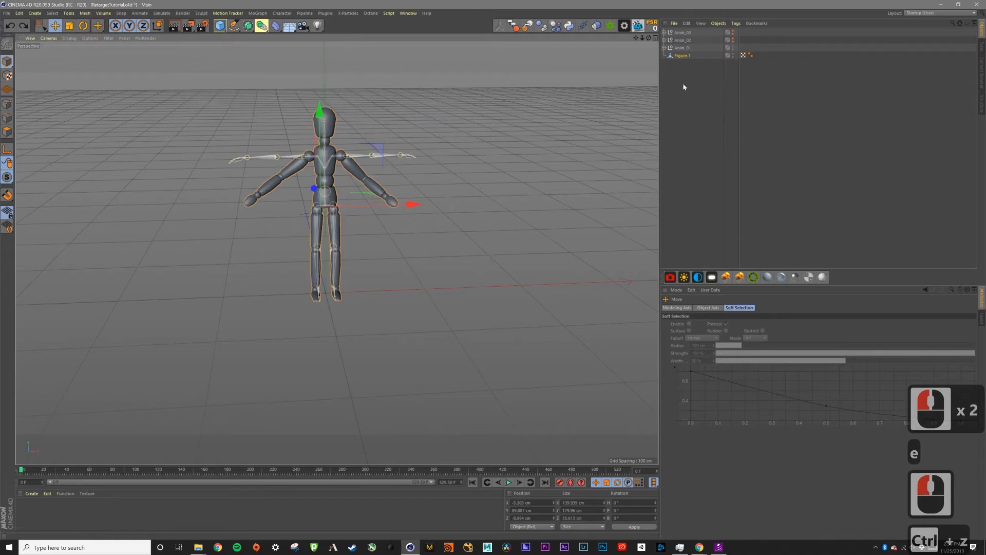
Compare the merged figure's arm pose with the T-pose of the overlapping motion-capture skeleton from several angles.
left_click(702, 55)
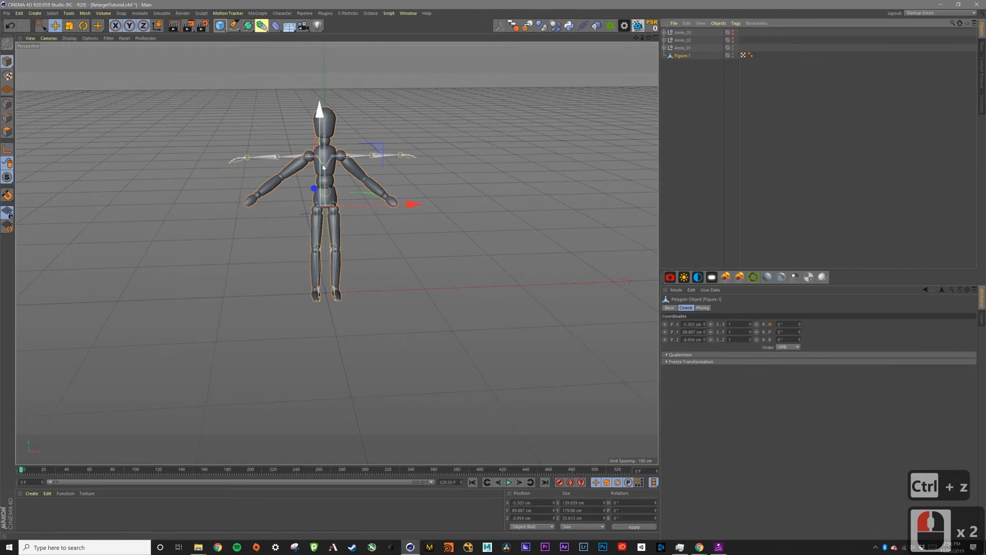
right_click_drag(340, 167, 397, 122, "alt")
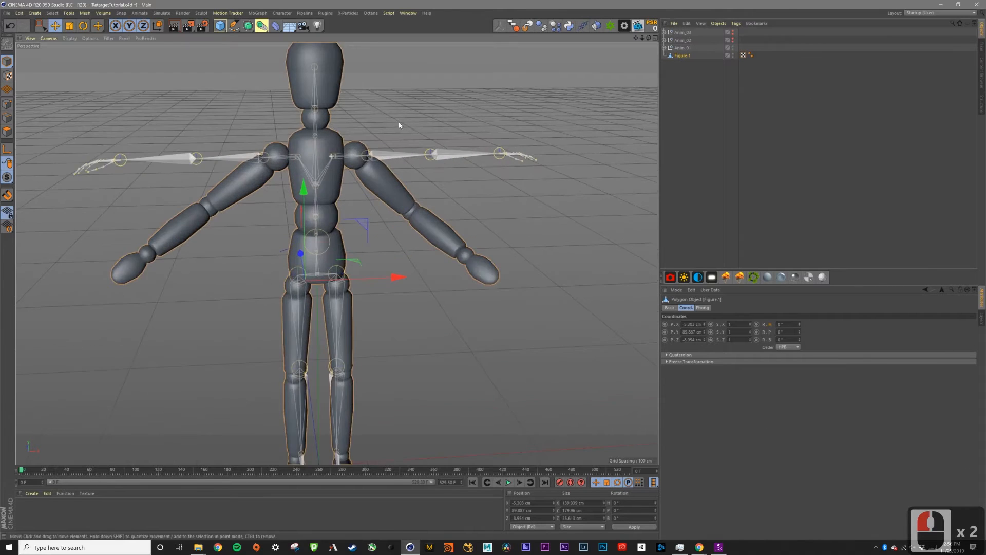
left_click_drag(398, 122, 269, 212, "alt")
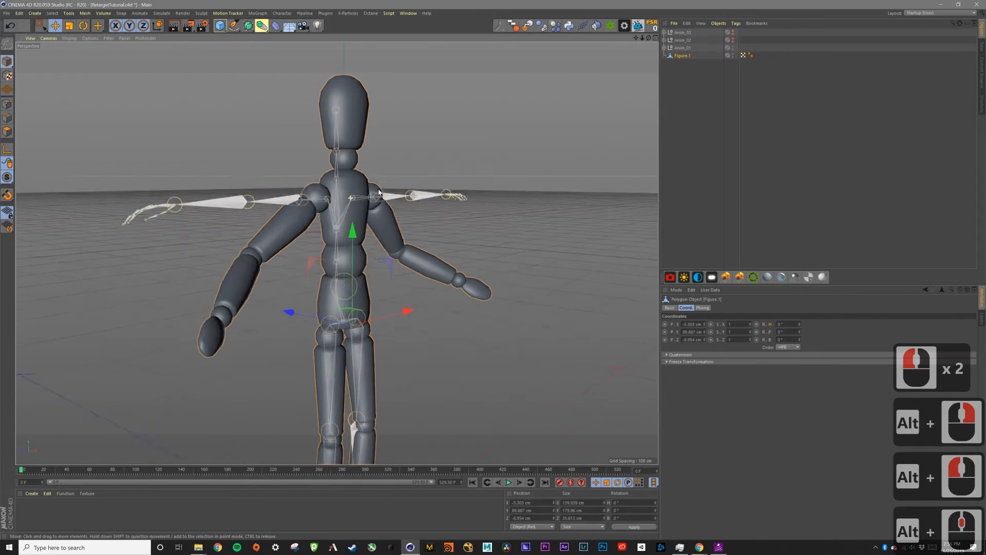
right_click_drag(324, 178, 309, 207, "alt")
middle_click_drag(346, 207, 347, 195, "alt")
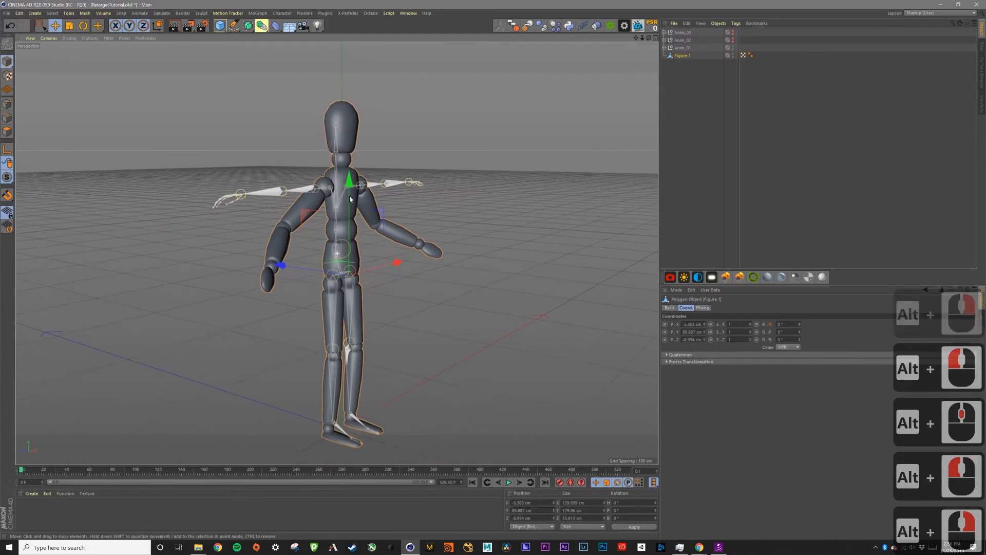
left_click(683, 47)
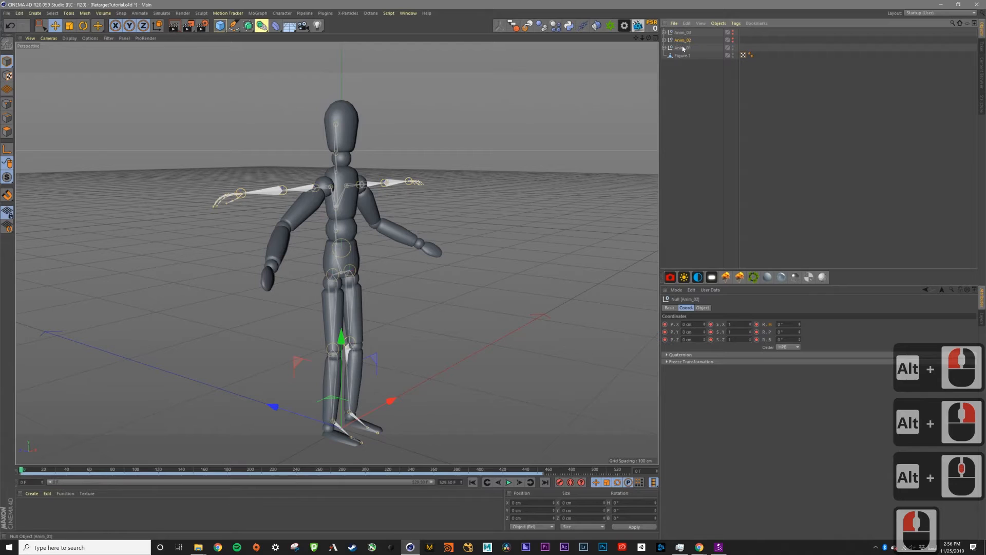
mouse_move(30, 470)
left_mouse_down()
mouse_move(84, 476)
mouse_move(20, 470)
left_mouse_up()
left_click(683, 85)
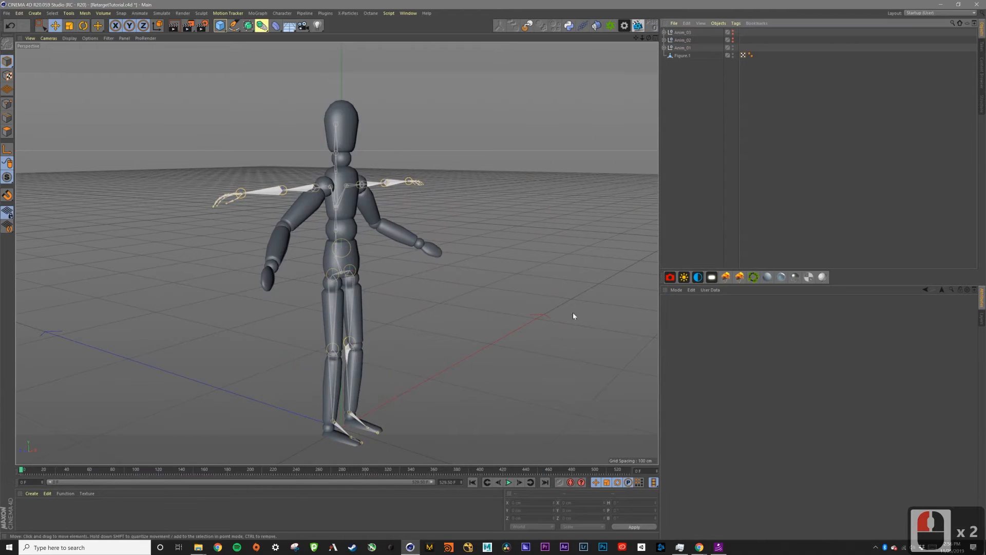
At frame 0 with automatic keyframing enabled, rotate the skeleton's right upper arm and forearm to line up with the figure's right arm.
double_click(473, 483)
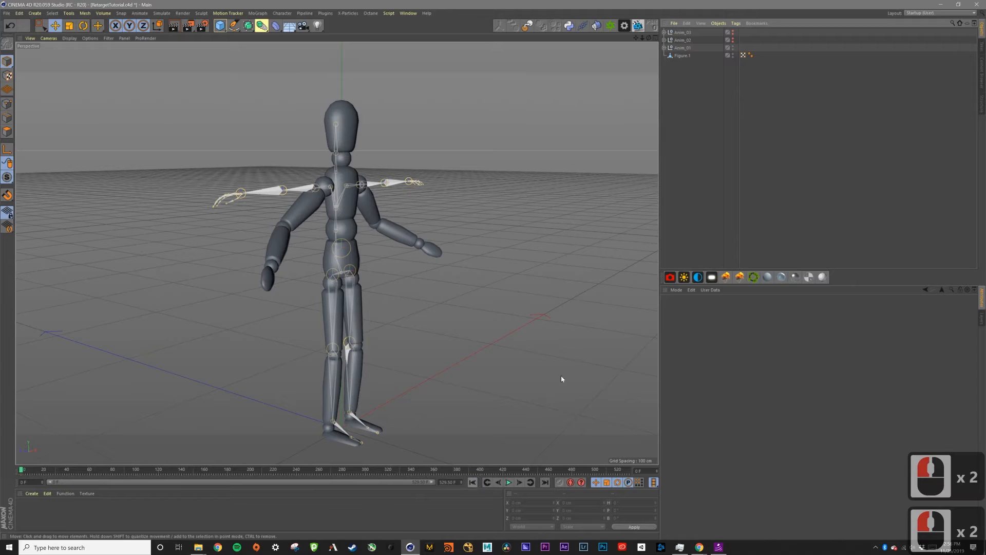
left_click(570, 483)
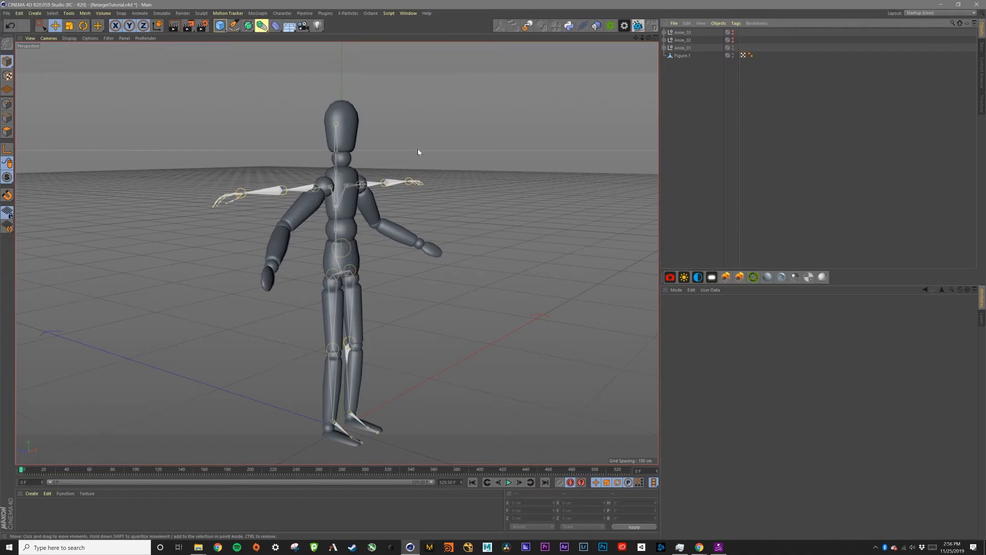
left_click(297, 190)
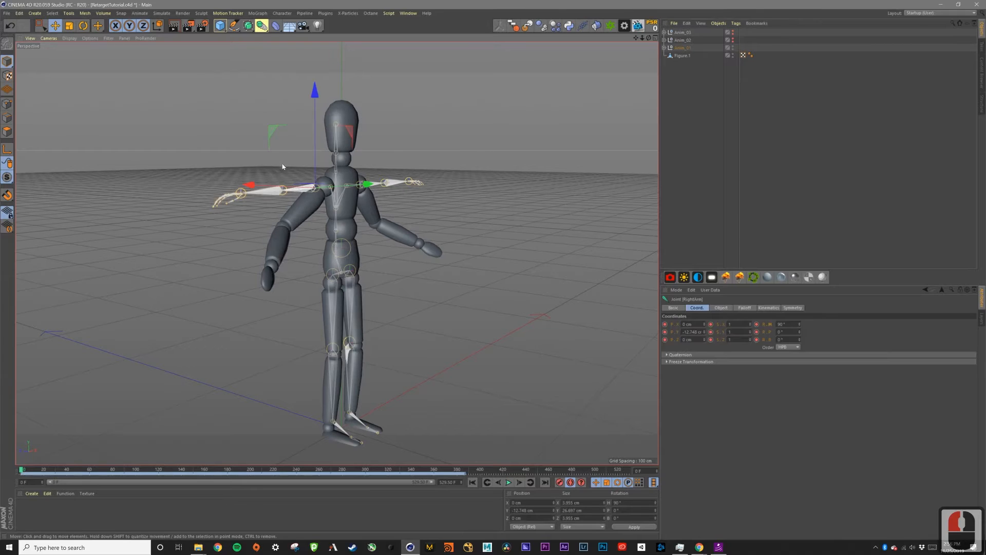
key("r")
left_click_drag(282, 155, 327, 223)
left_click_drag(251, 227, 182, 237, "alt")
left_click(281, 249)
left_click_drag(321, 276, 395, 283)
left_click_drag(337, 238, 195, 246)
middle_click_drag(433, 218, 346, 245, "alt")
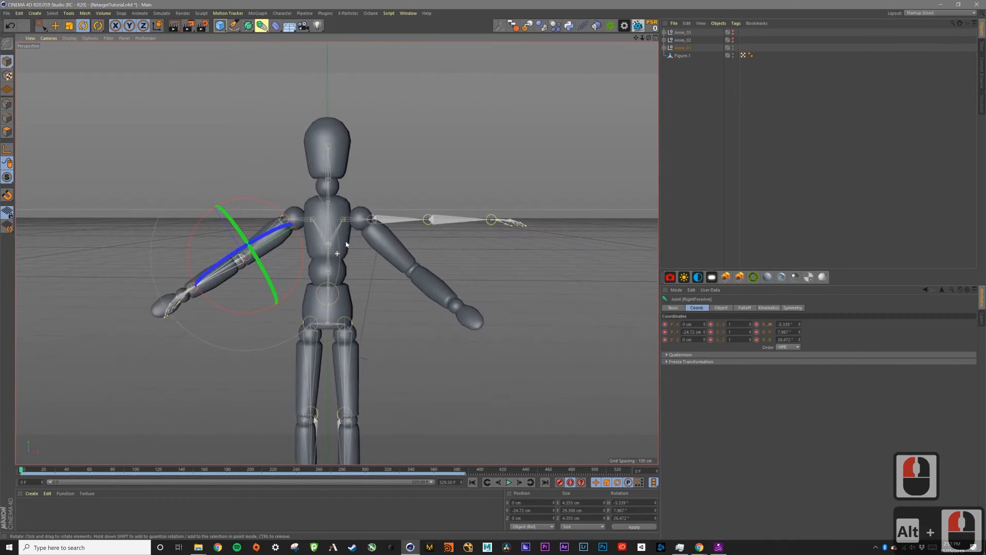
Rotate the skeleton's left upper arm and forearm to fit the figure's left arm, banking the forearm to about -40°.
left_click(396, 220)
left_click_drag(396, 220, 356, 310)
left_click_drag(407, 270, 402, 285)
left_click(397, 300)
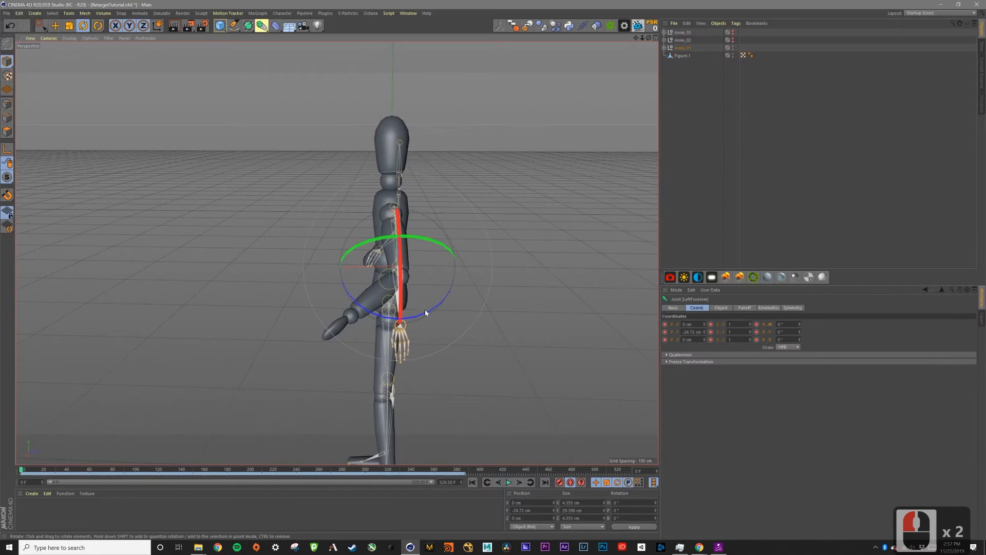
left_click_drag(424, 313, 488, 298)
left_click_drag(377, 295, 231, 329)
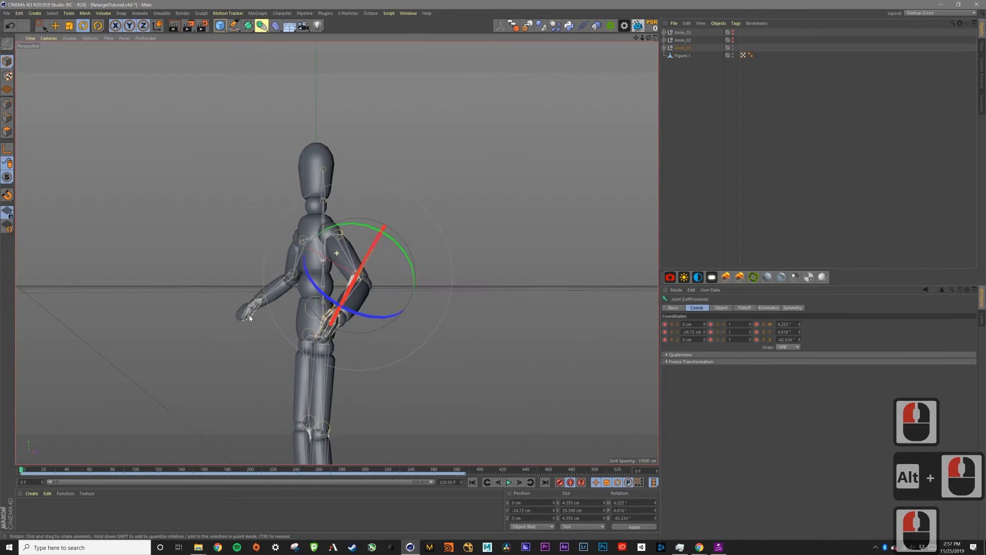
left_click_drag(360, 317, 395, 304)
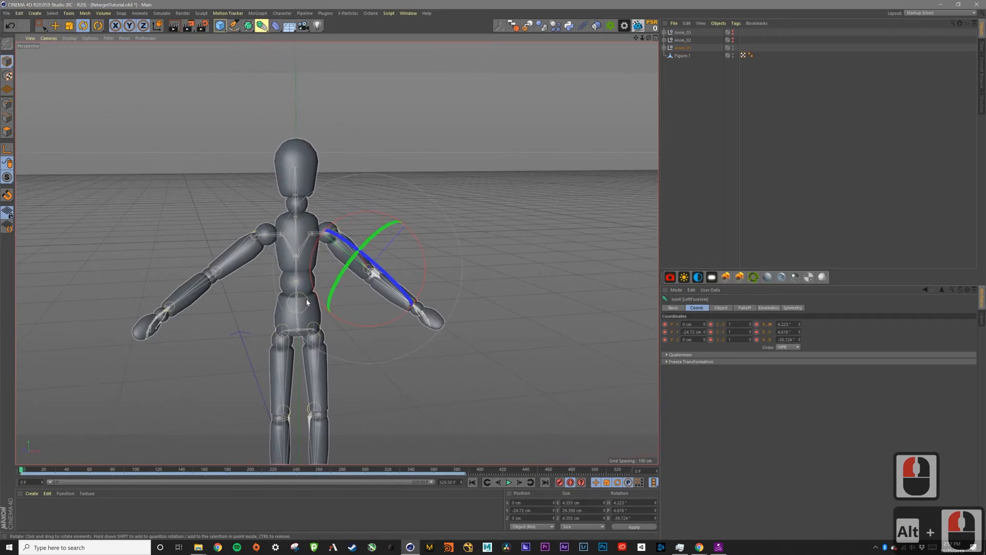
Deselect the forearm joint and turn off automatic keyframing.
middle_click_drag(306, 298, 332, 246, "alt")
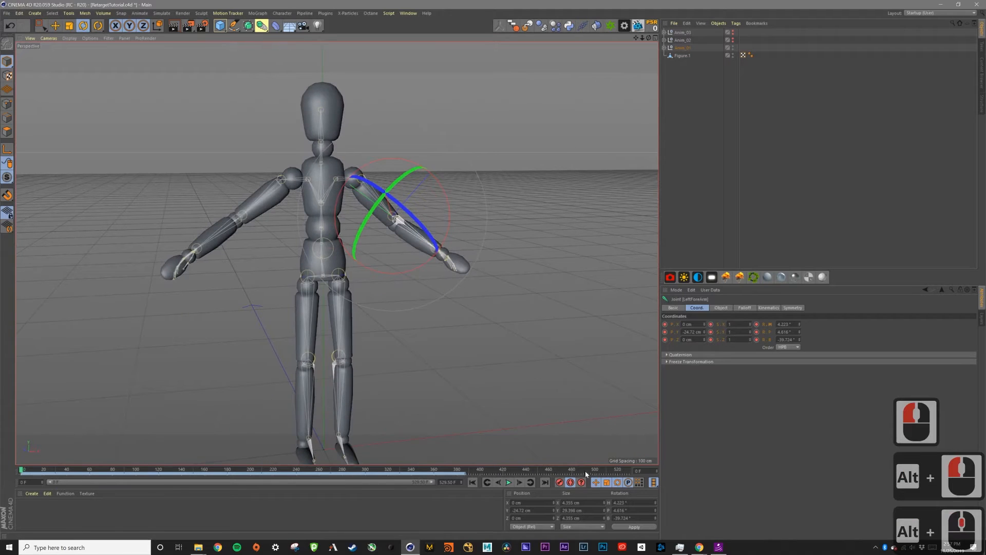
right_click_drag(333, 200, 293, 239, "alt")
left_click(553, 439)
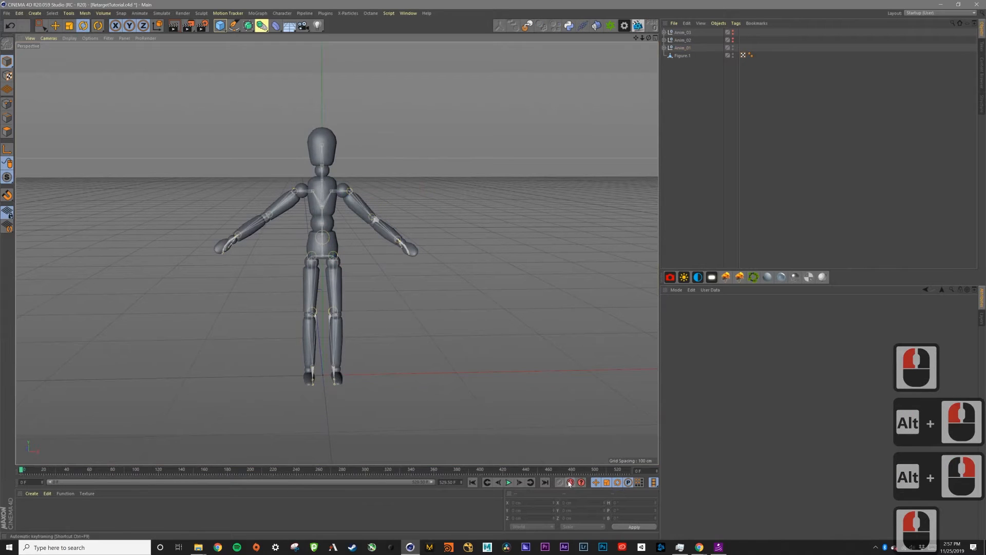
Play the skeleton's animation briefly, stop it, and return to the first frame.
left_click(508, 482)
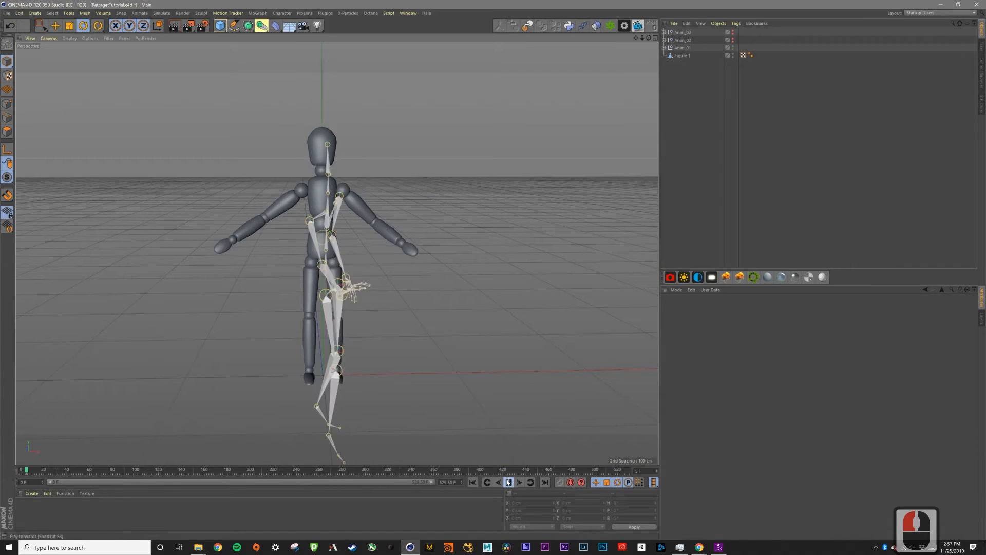
left_click(508, 482)
double_click(472, 483)
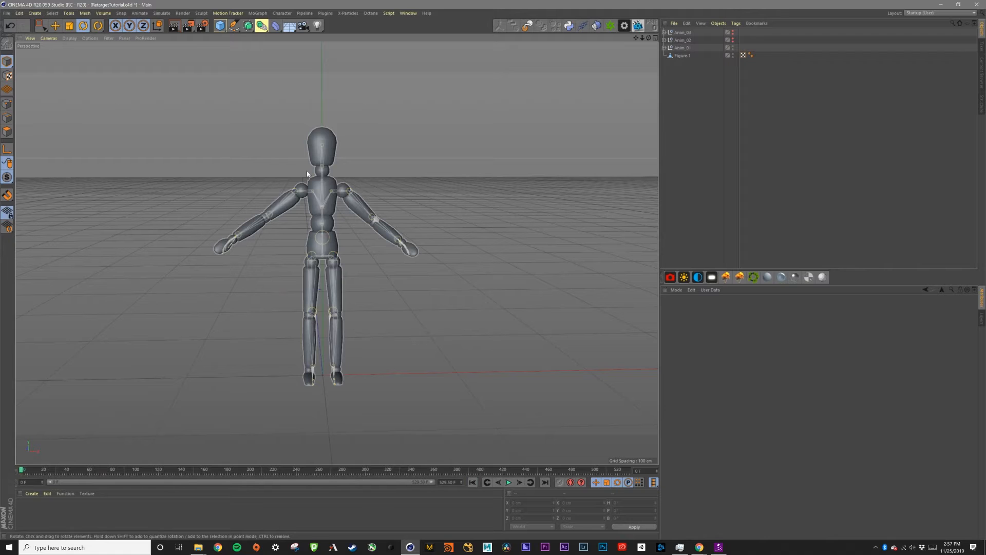
Select Anim_01 with all of its child joints and add the merged figure mesh to the selection.
left_click_drag(323, 181, 626, 69, "alt")
left_click(683, 47)
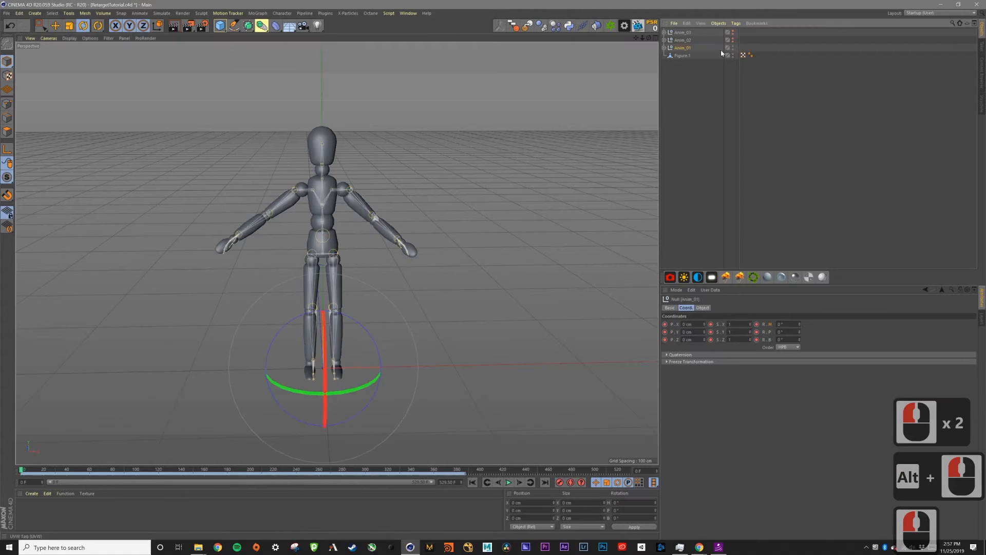
right_click(678, 48)
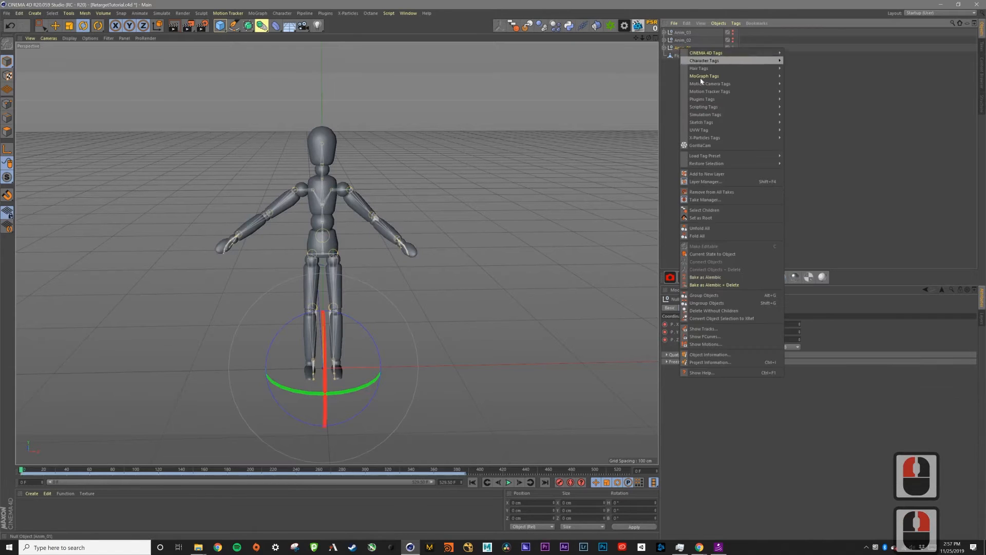
left_click(700, 210)
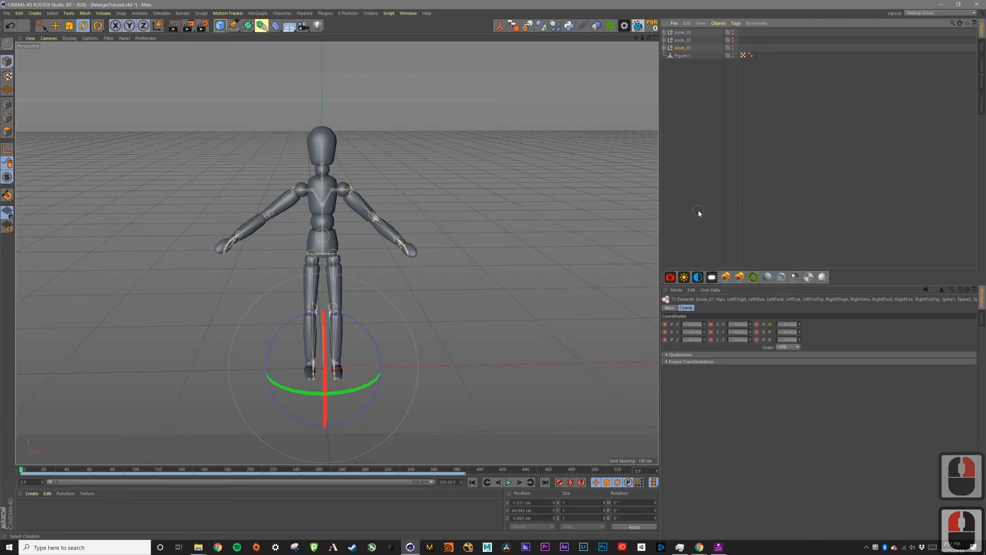
left_click(683, 56, "ctrl")
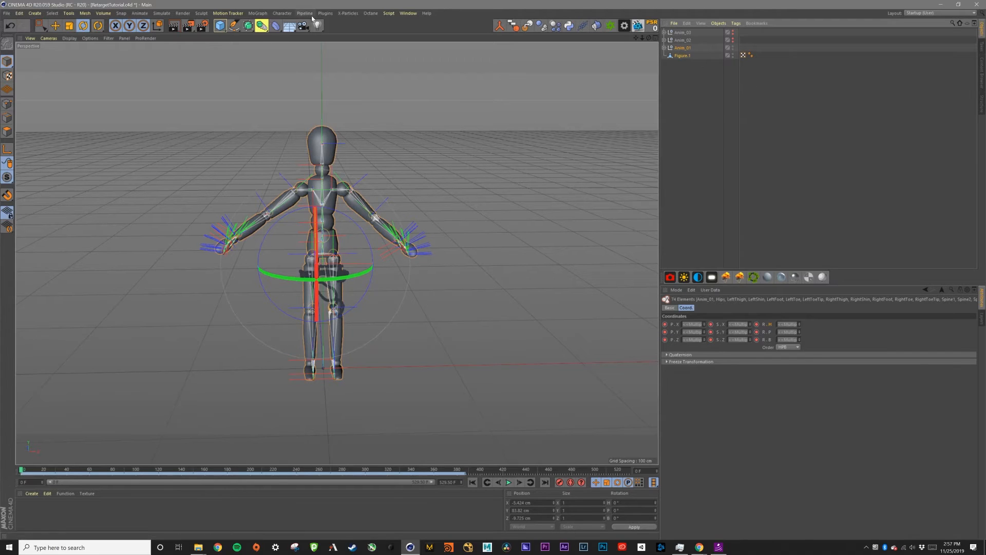
Bind the figure mesh to the selected Anim_01 joints with the character Bind command, and clear the selection.
left_click(282, 13)
mouse_move(295, 35)
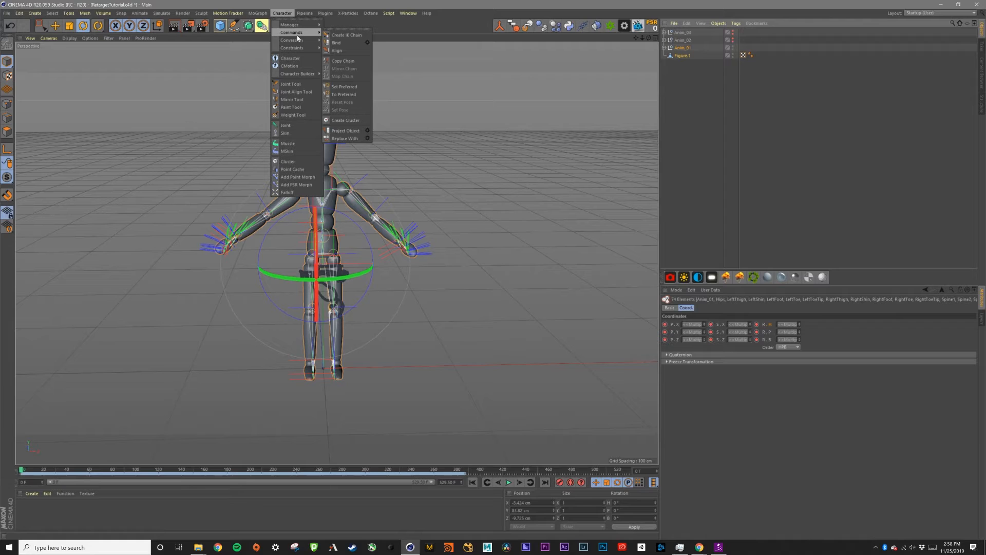
left_click(343, 45)
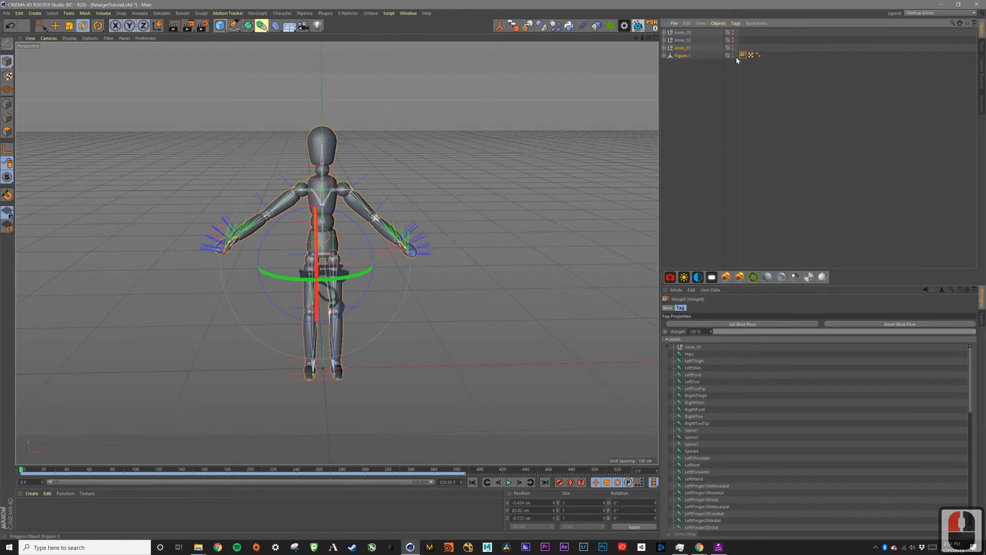
double_click(699, 75)
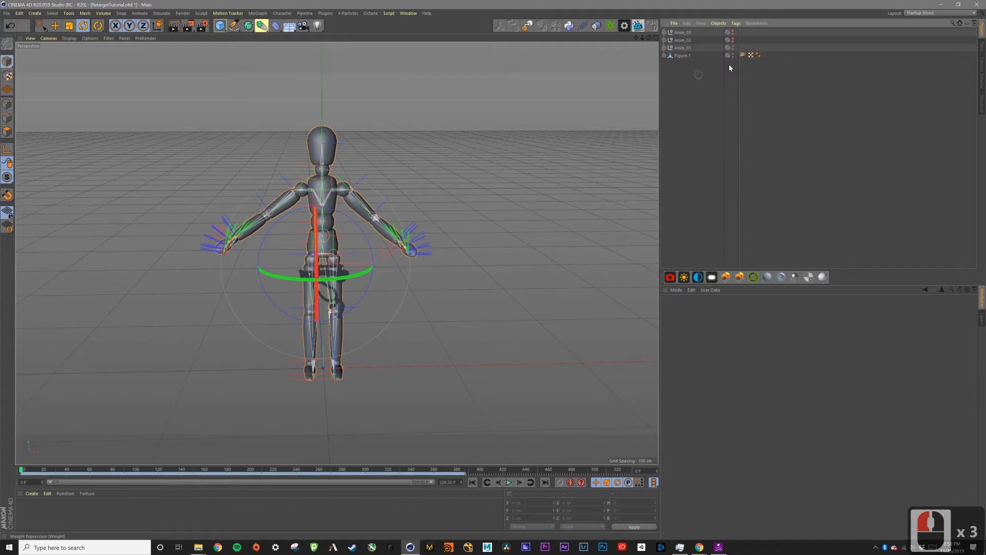
left_click(708, 76)
left_click(743, 57)
left_click(439, 236)
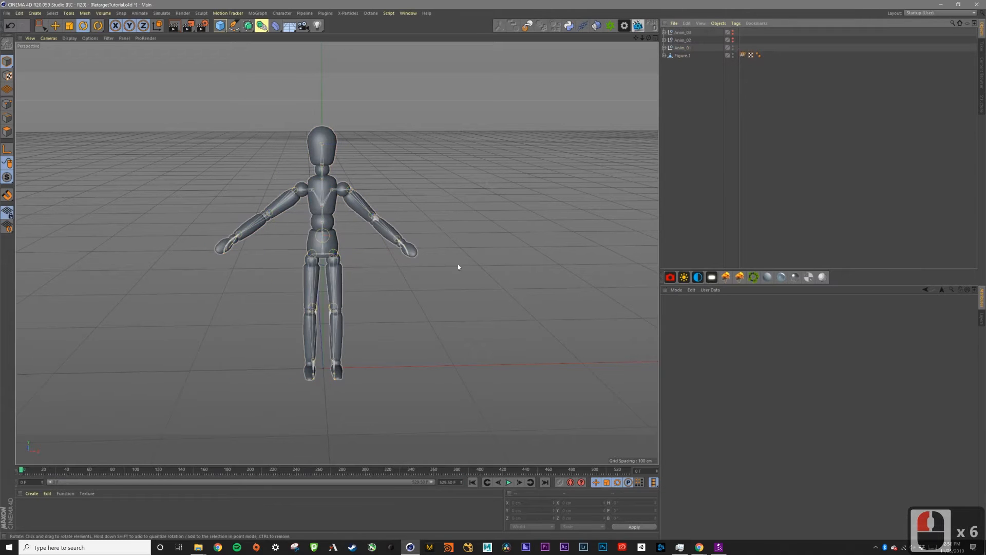
Play the animation and check from different angles how the bound figure follows the skeleton.
left_click(509, 484)
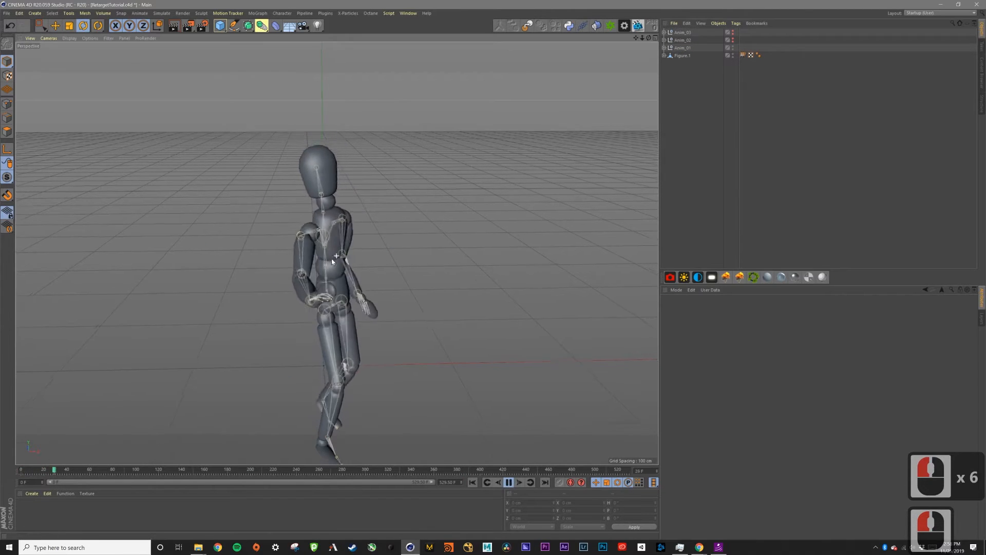
right_click_drag(354, 233, 321, 242, "alt")
middle_click_drag(321, 241, 318, 230, "alt")
left_click_drag(318, 230, 366, 206, "alt")
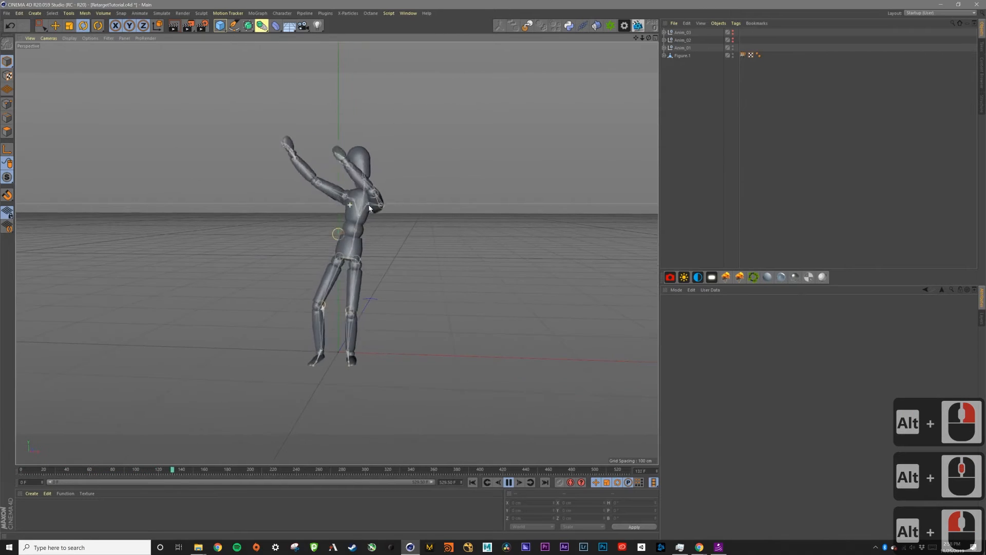
Hide the Anim_01 skeleton in both the viewport and the render while the animation plays.
left_click(733, 48, "alt")
left_click(732, 49, "alt")
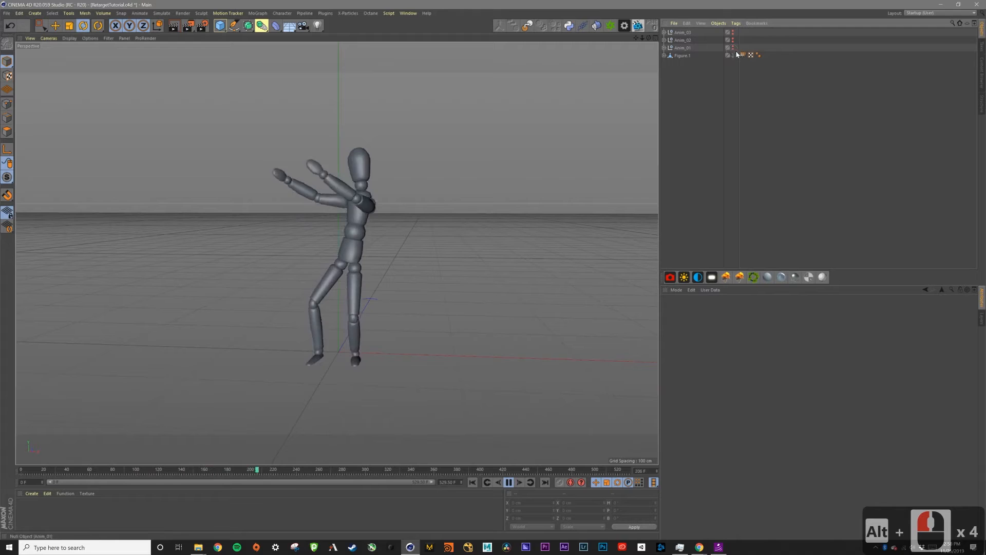
mouse_move(333, 214)
left_mouse_down("alt")
mouse_move(410, 207)
mouse_move(304, 211)
mouse_move(374, 214)
mouse_move(333, 213)
left_mouse_up("alt")
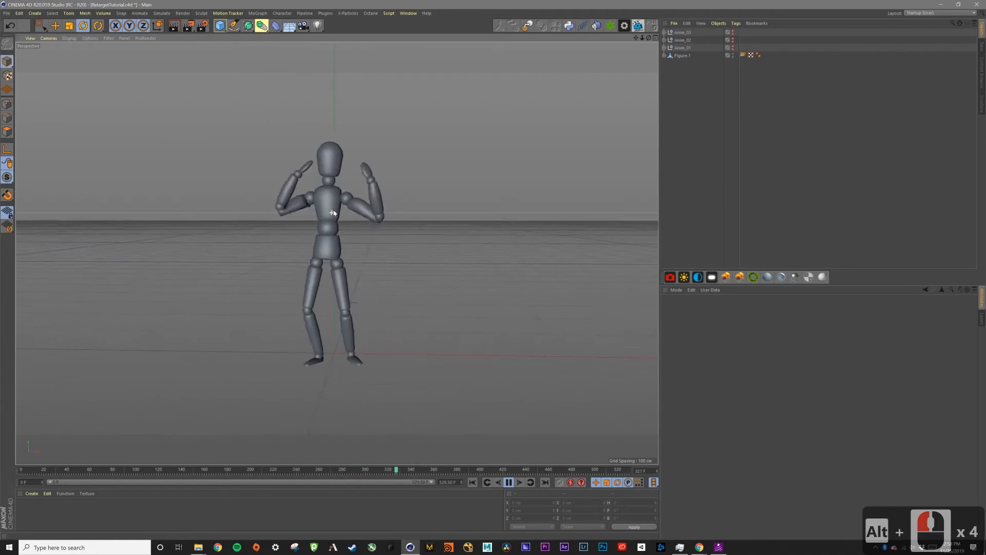
Stop playback and scrub back and forth through the middle of the take to examine the figure's deformation.
left_click(509, 482)
left_click_drag(430, 469, 191, 470)
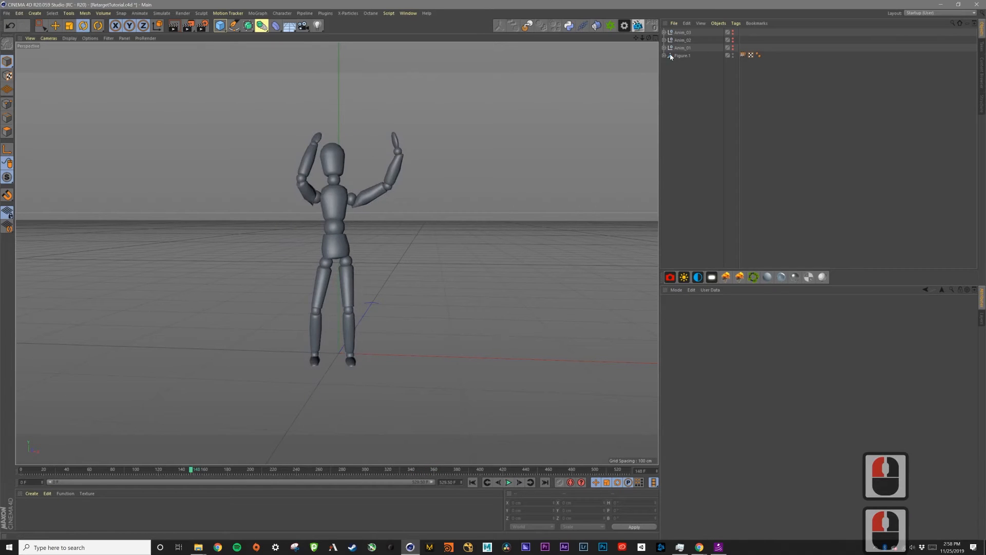
left_click_drag(194, 474, 245, 475)
left_click_drag(216, 470, 175, 468)
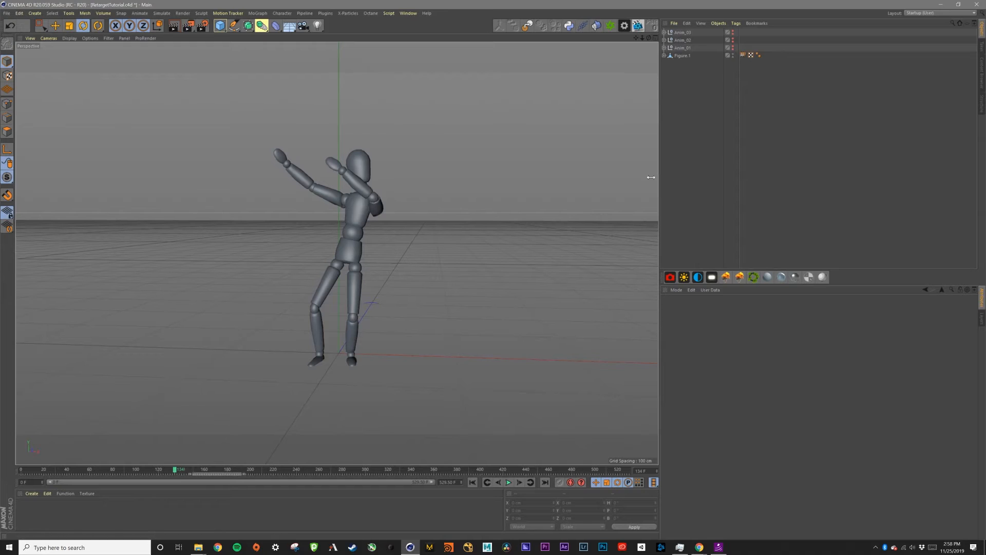
left_click(691, 127)
mouse_move(188, 471)
left_mouse_down()
mouse_move(174, 468)
mouse_move(260, 470)
mouse_move(168, 469)
left_mouse_up()
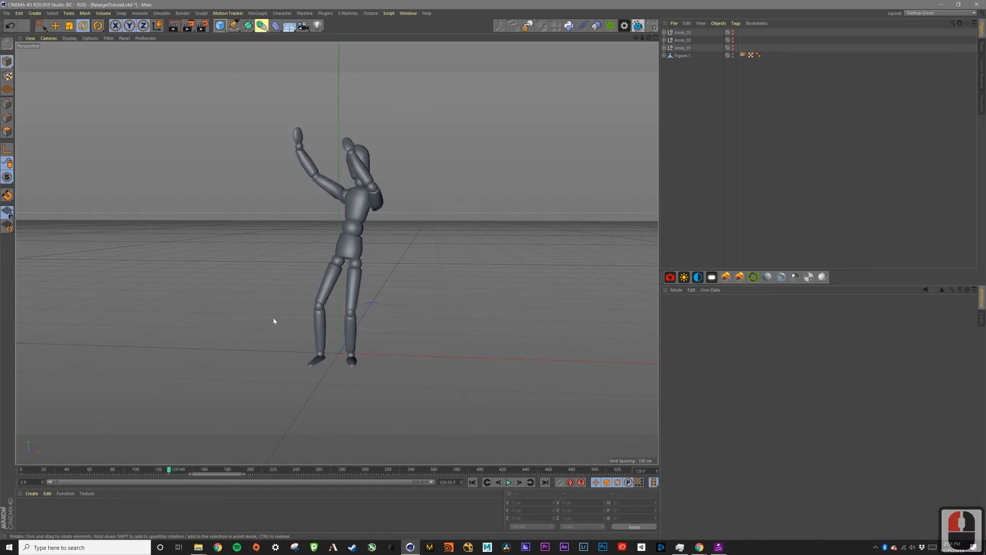
Scrub between about frames 128 and 143 and examine the bound figure's arm poses from several angles.
left_click_drag(355, 206, 585, 95, "alt")
left_click(686, 48)
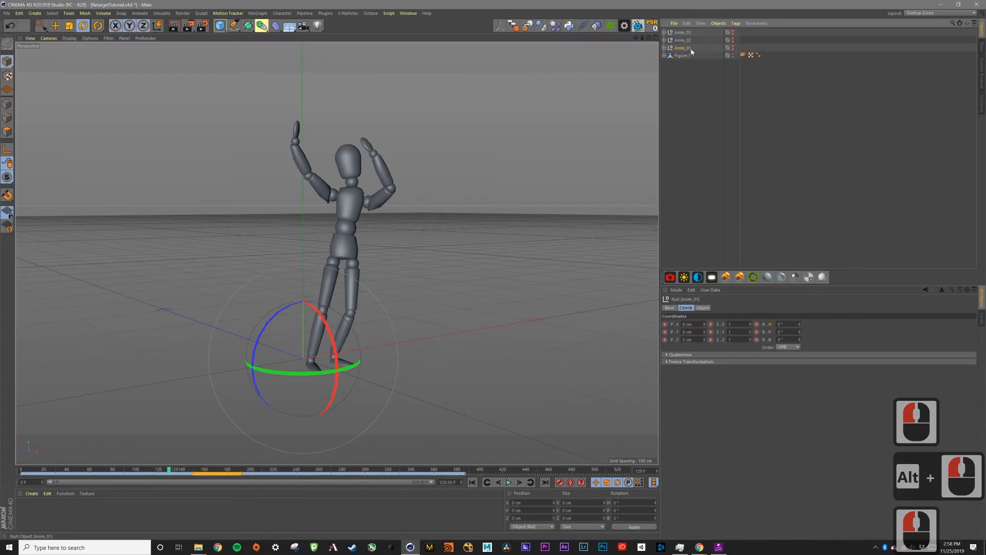
left_click(692, 75)
left_click(172, 477)
mouse_move(177, 473)
left_mouse_down()
mouse_move(236, 469)
mouse_move(185, 470)
left_mouse_up()
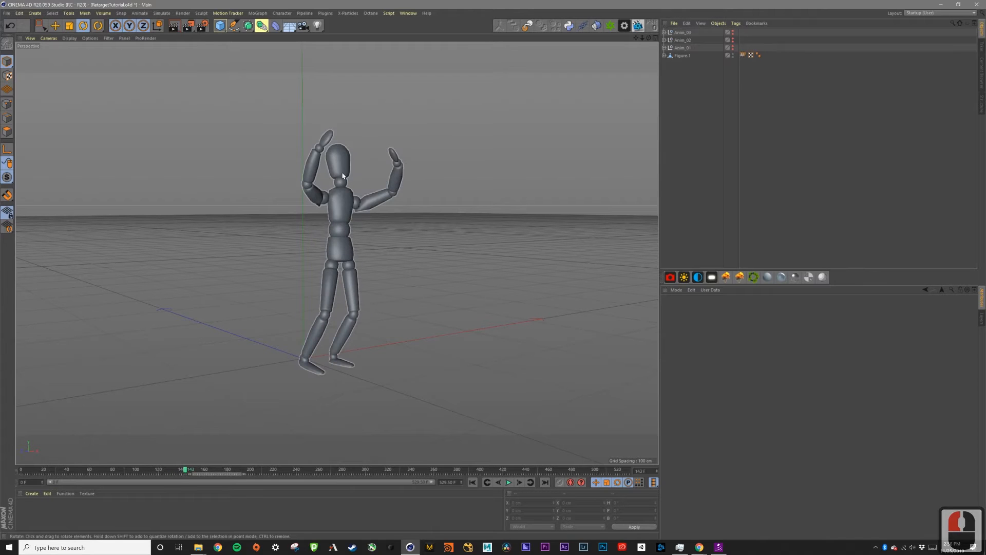
left_click_drag(337, 208, 294, 214, "alt")
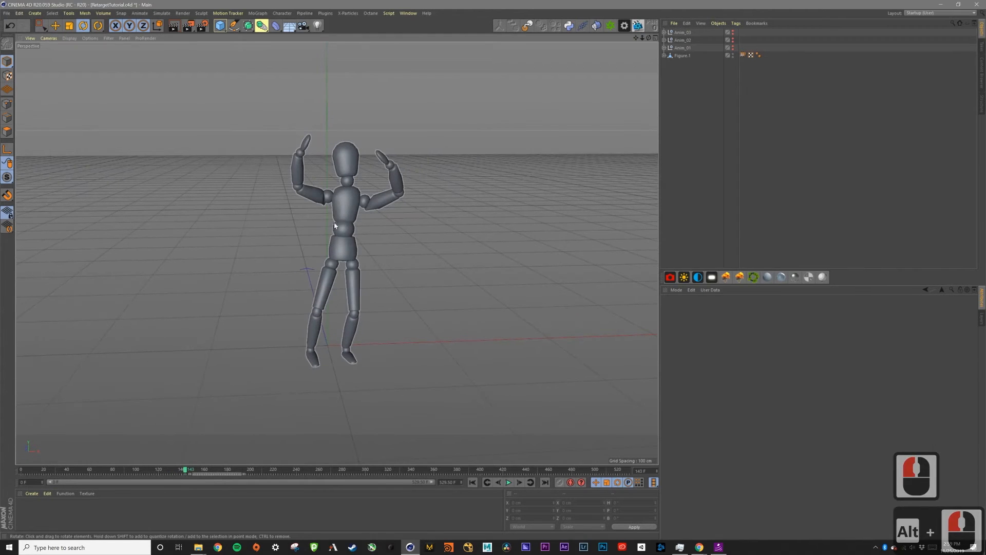
mouse_move(185, 469)
left_mouse_down()
mouse_move(142, 469)
mouse_move(237, 475)
mouse_move(168, 477)
left_mouse_up()
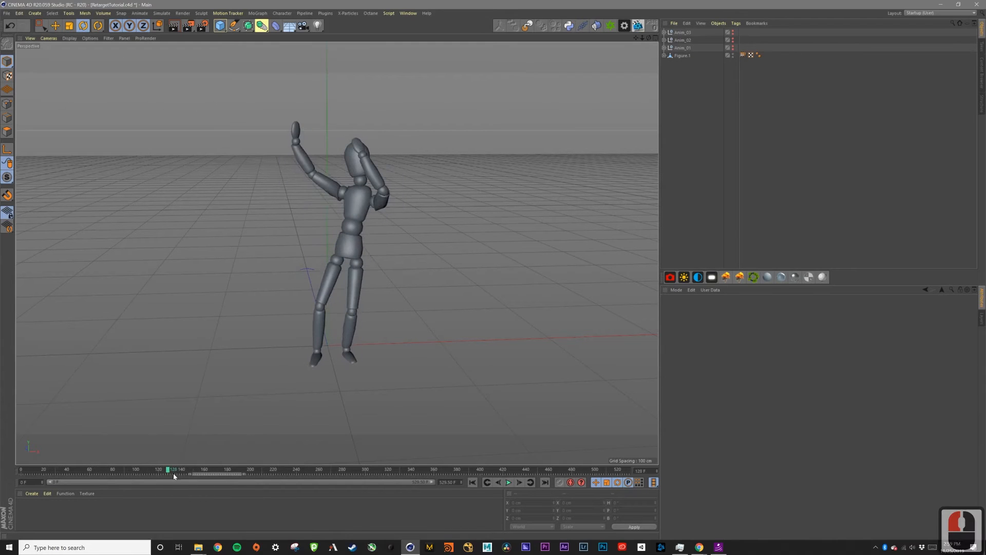
left_click(665, 97)
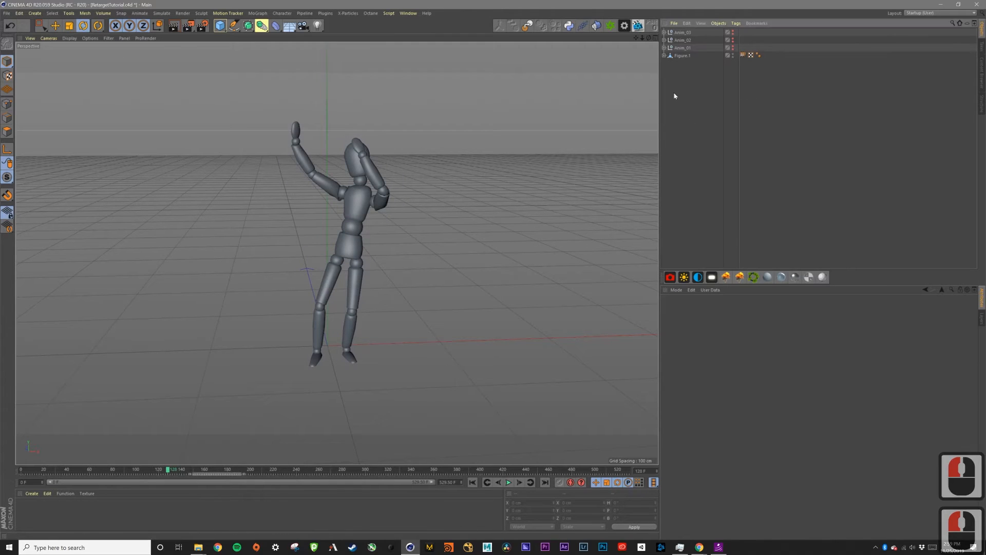
left_click_drag(182, 470, 174, 470)
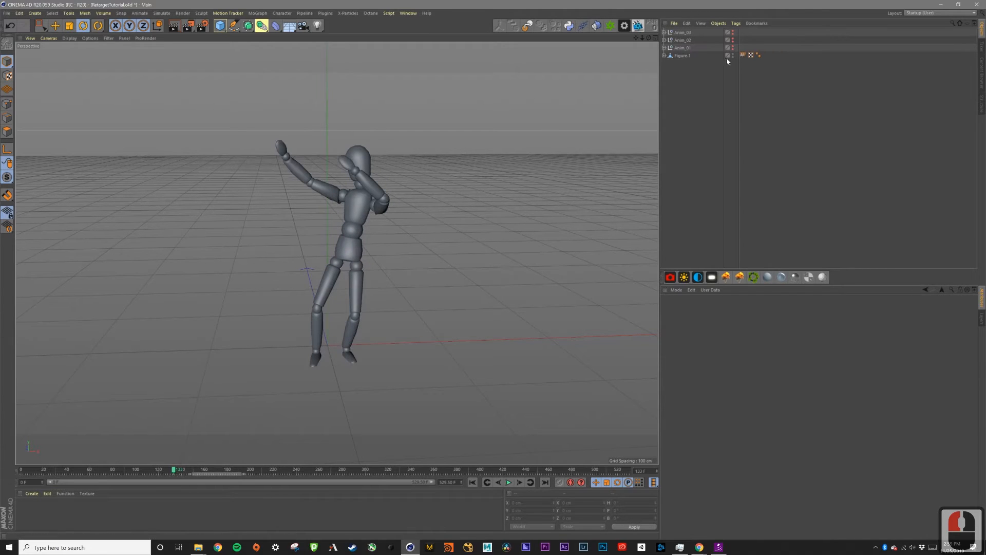
Add a Retarget character tag to Anim_01, with Anim_02 as its source and Anim_01 as its target.
left_click(681, 47)
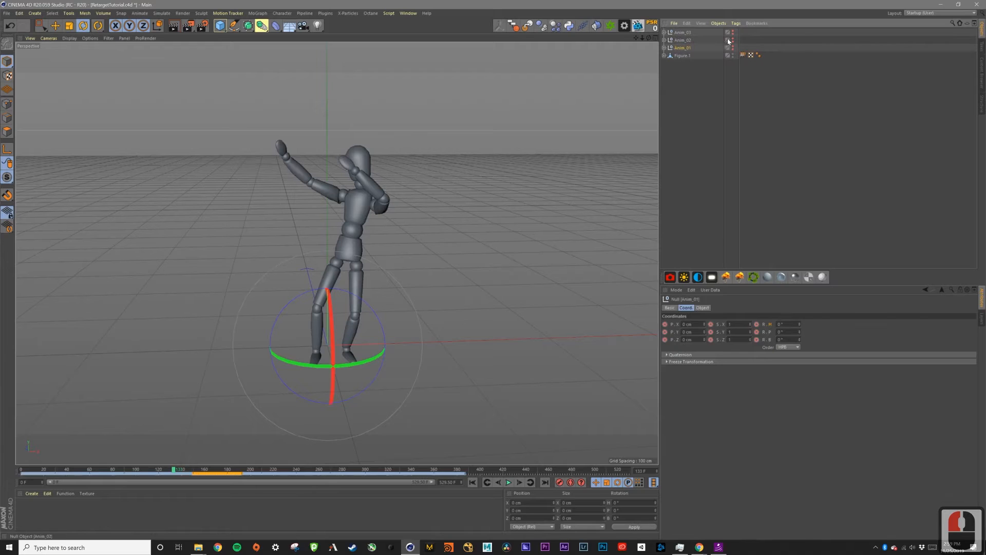
left_click(736, 24)
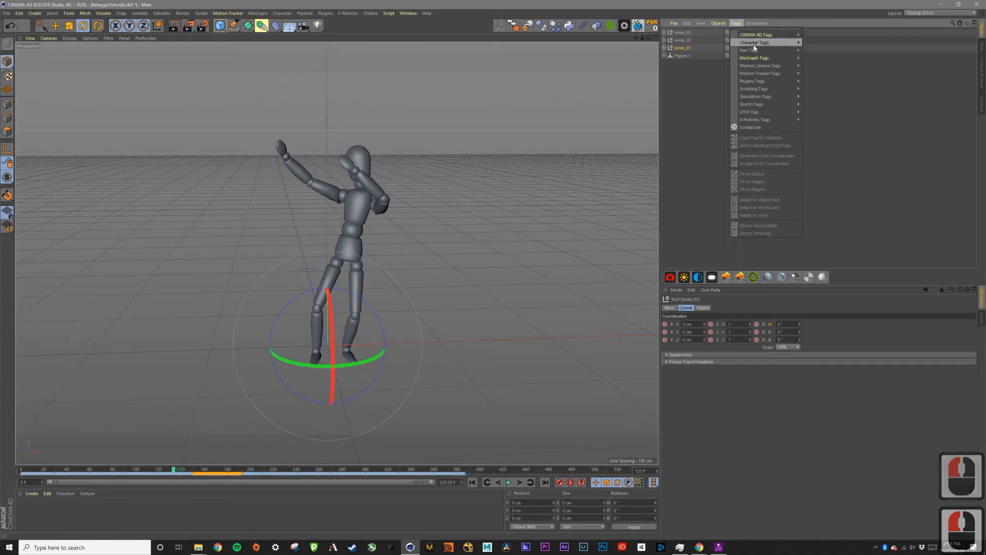
mouse_move(757, 43)
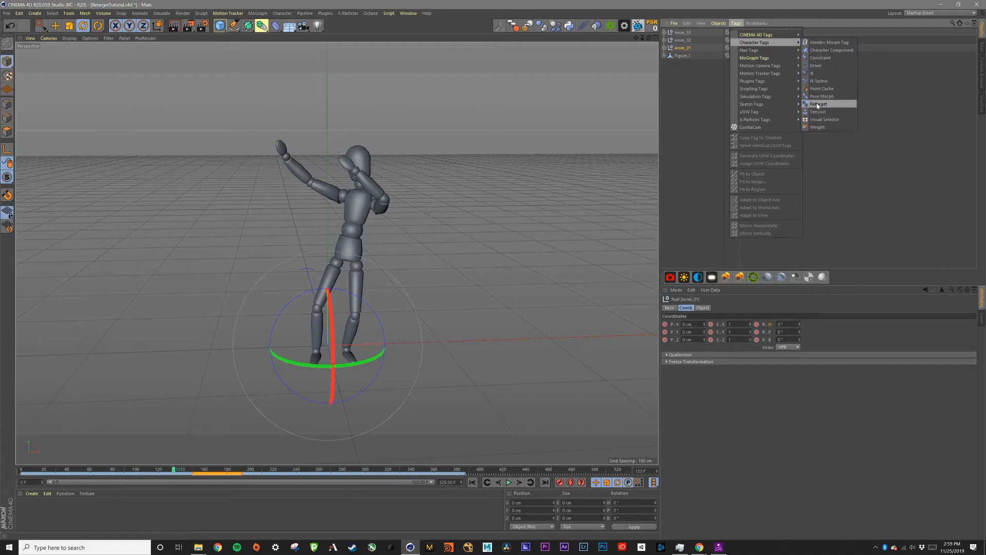
left_click(836, 104)
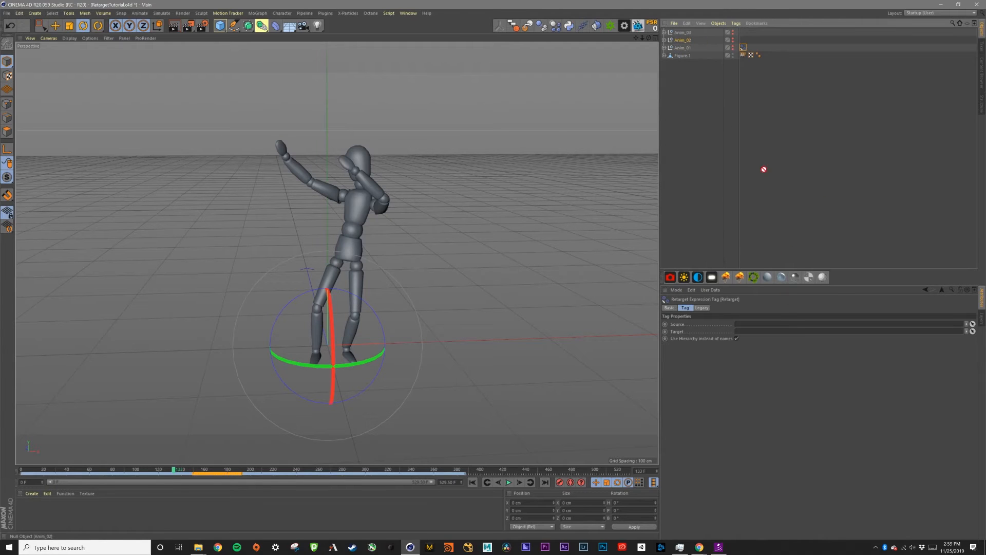
left_click(763, 324)
left_click_drag(683, 48, 757, 336)
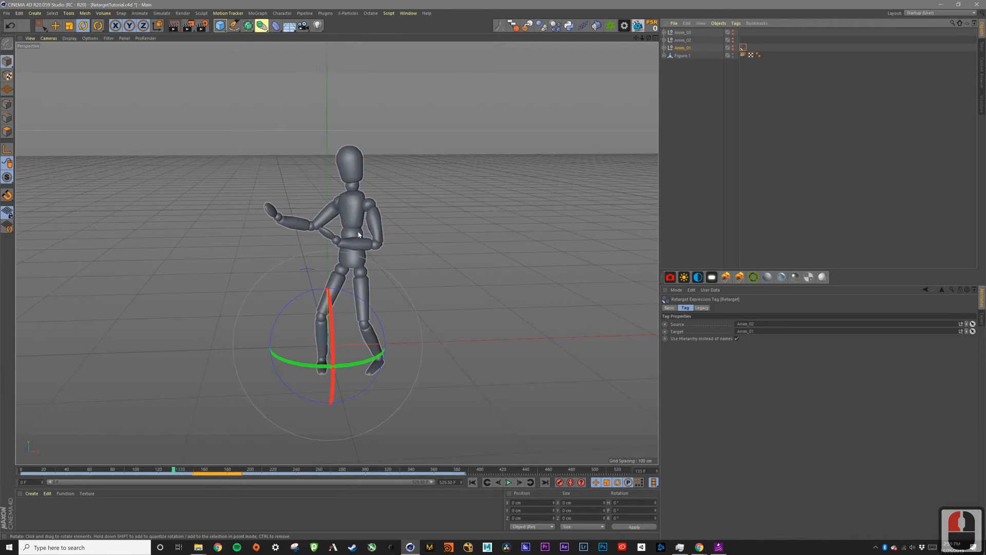
Play the retargeted animation from an early frame to check the figure's motion, and stop playback.
left_click(507, 483)
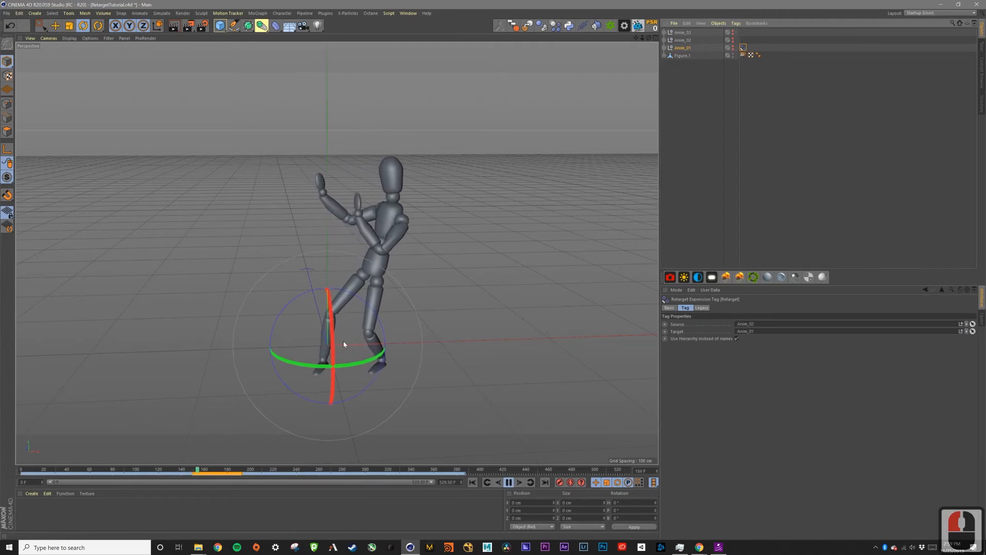
left_click(693, 232)
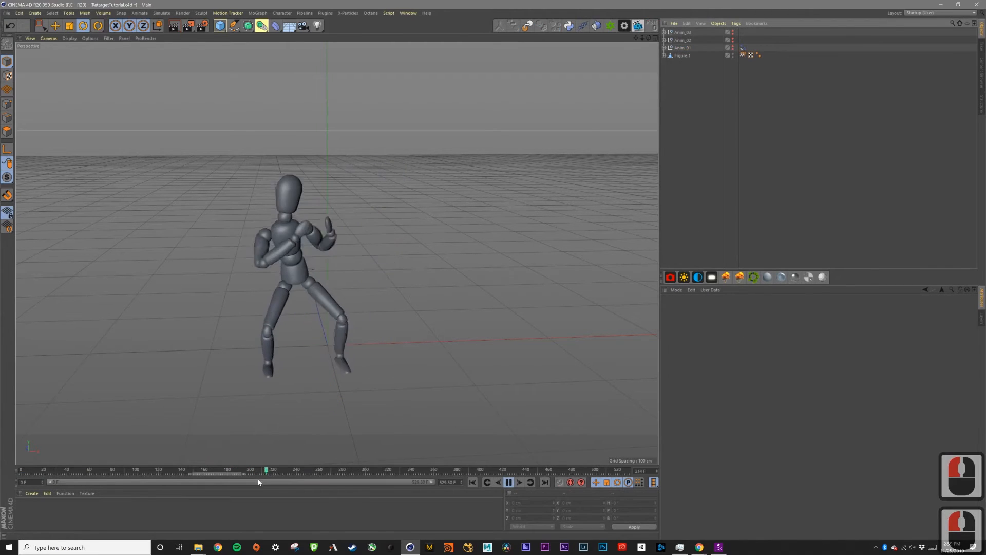
left_click(93, 469)
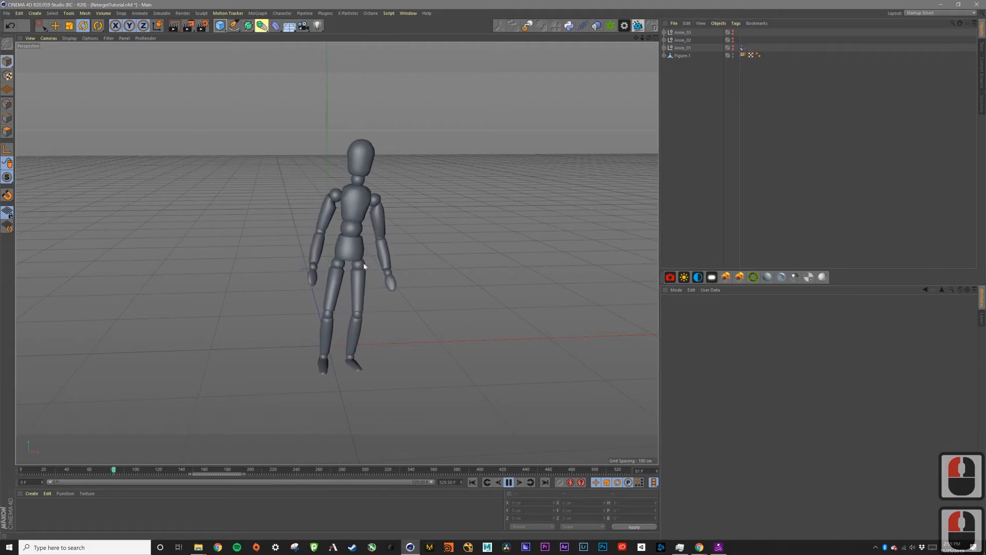
left_click(509, 482)
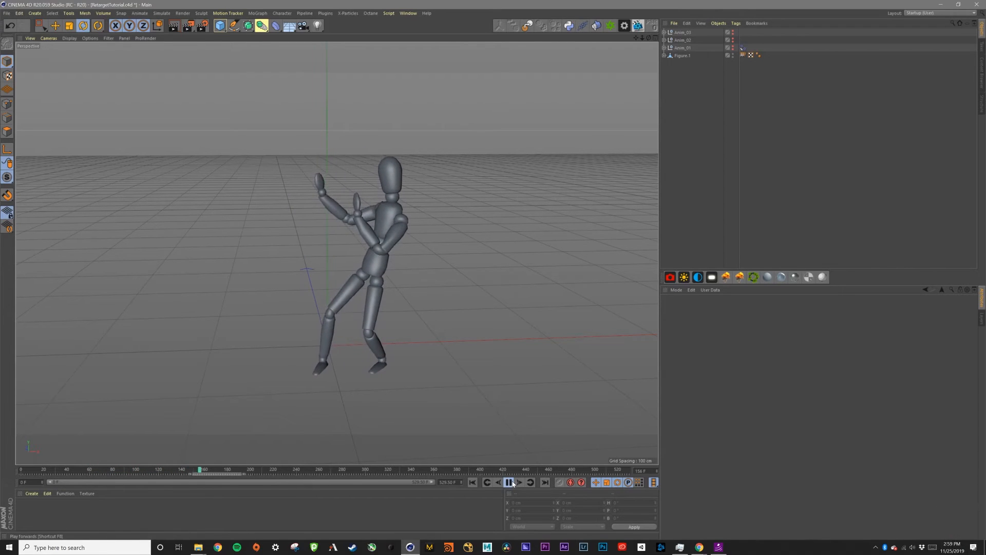
Change the Retarget tag's source to Anim_03 and play the take on the figure.
left_click(743, 49)
left_click_drag(690, 34, 743, 222)
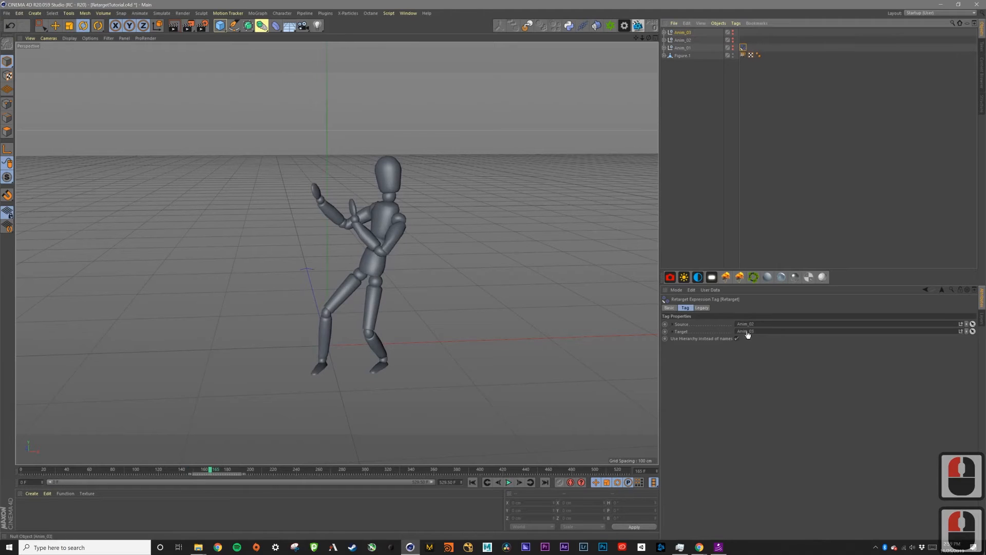
left_click_drag(747, 335, 747, 325)
left_click(508, 482)
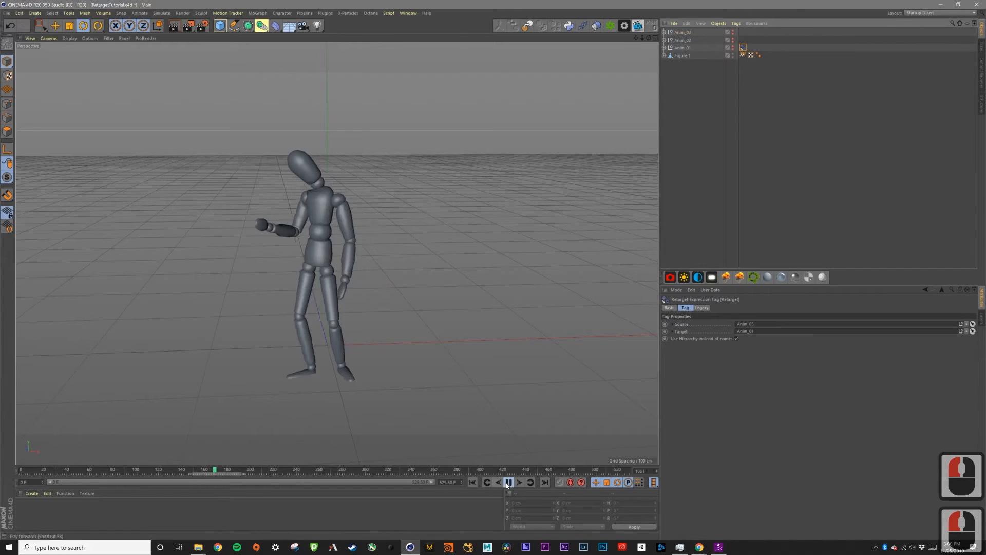
Set the Retarget tag's source back to Anim_02, stop playback and return to frame 157.
left_click_drag(683, 40, 743, 326)
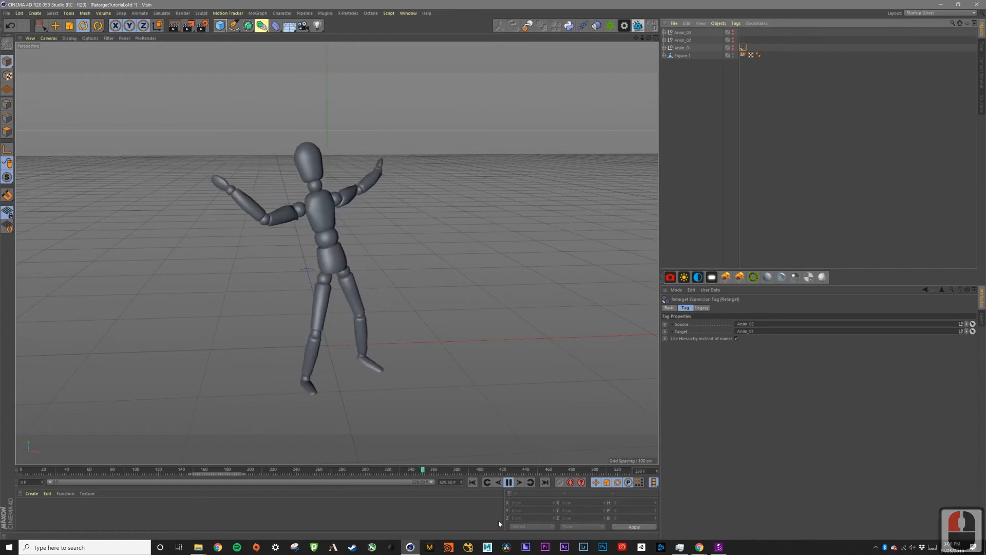
left_click(506, 483)
left_click_drag(451, 473, 201, 473)
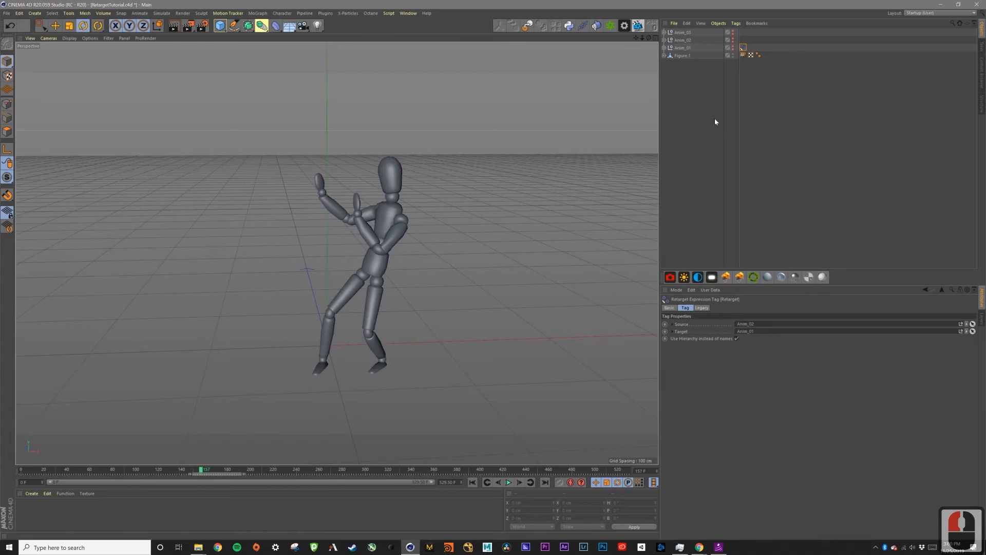
Disable the Retarget tag, play the figure's original take from another angle, and re-enable the tag to compare the motion.
left_click(745, 50)
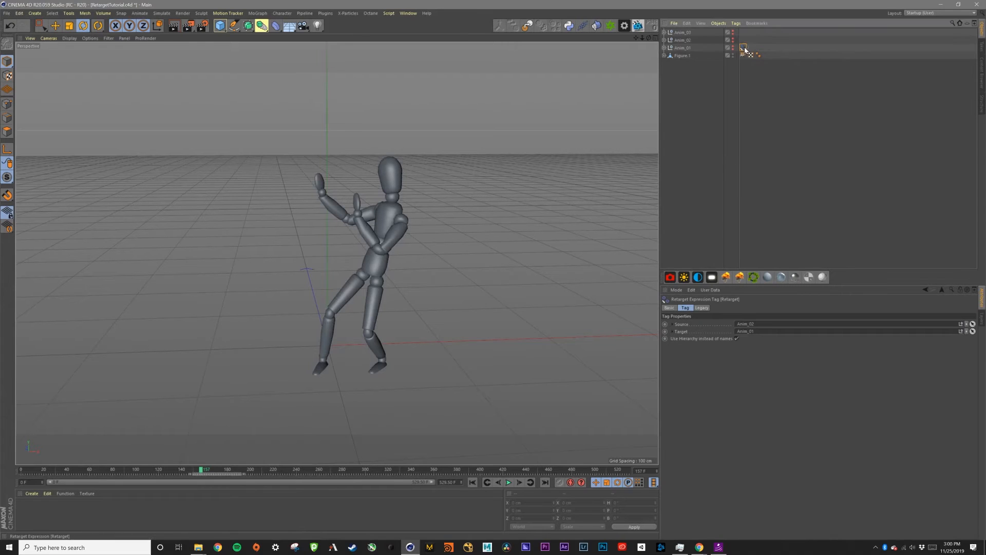
left_click(670, 308)
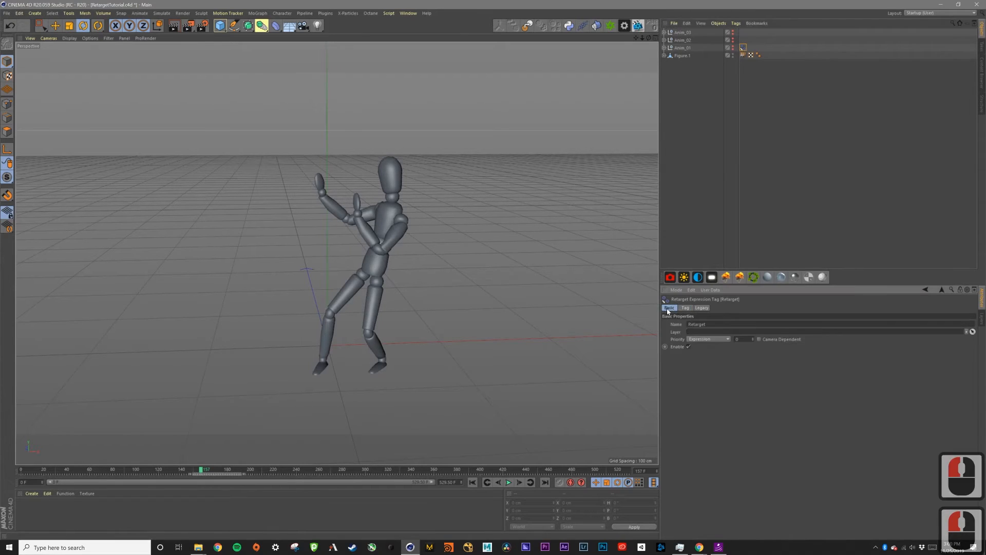
left_click(509, 485)
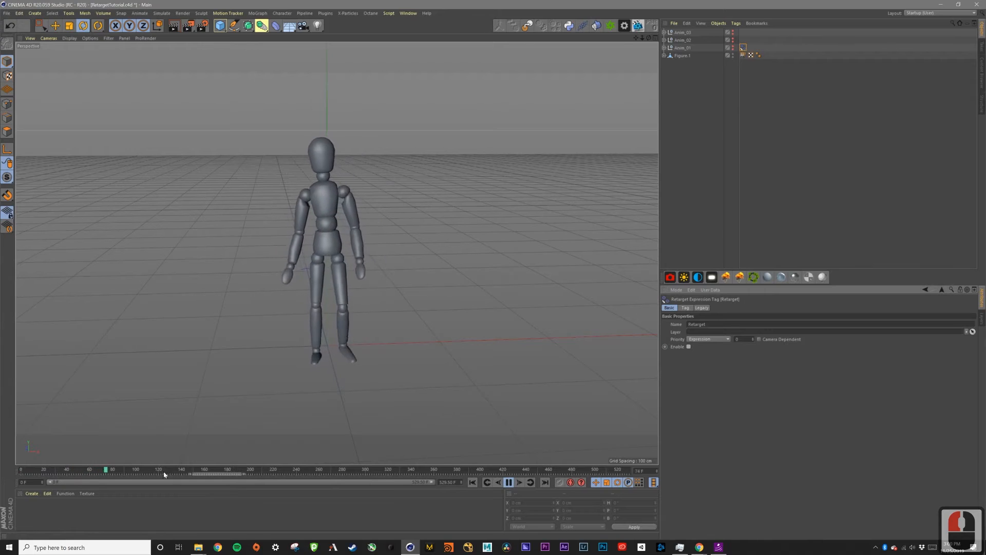
left_click_drag(345, 241, 268, 214, "alt")
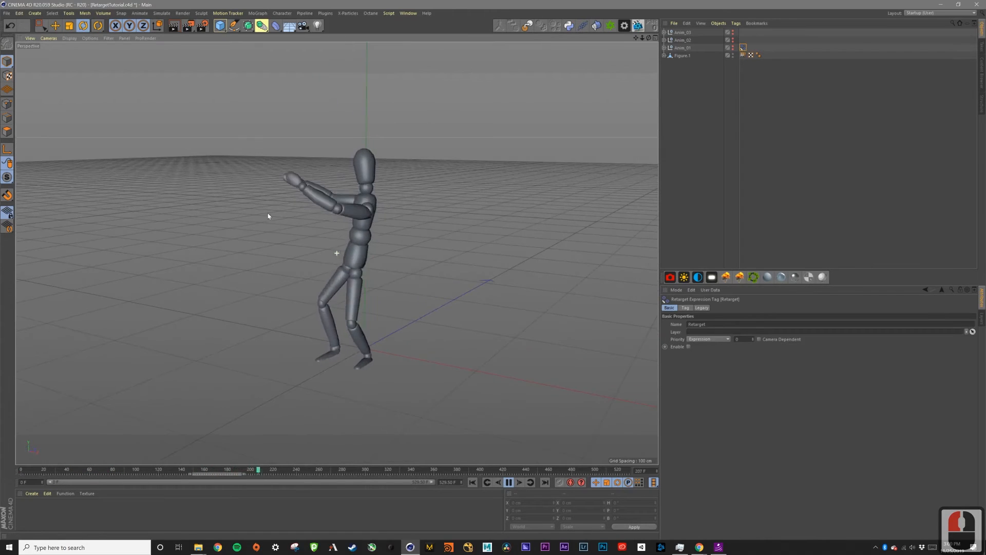
left_click(689, 347)
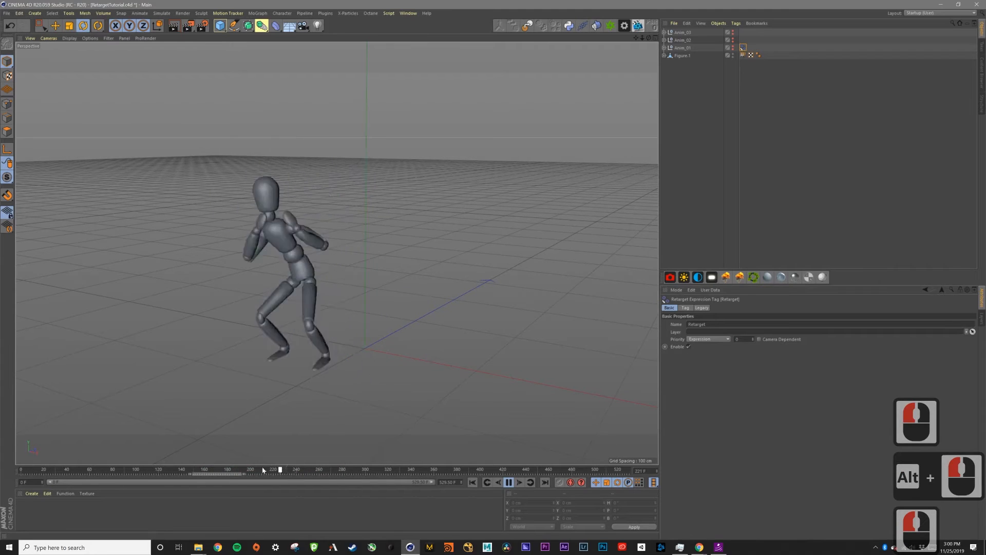
left_click_drag(281, 471, 202, 471)
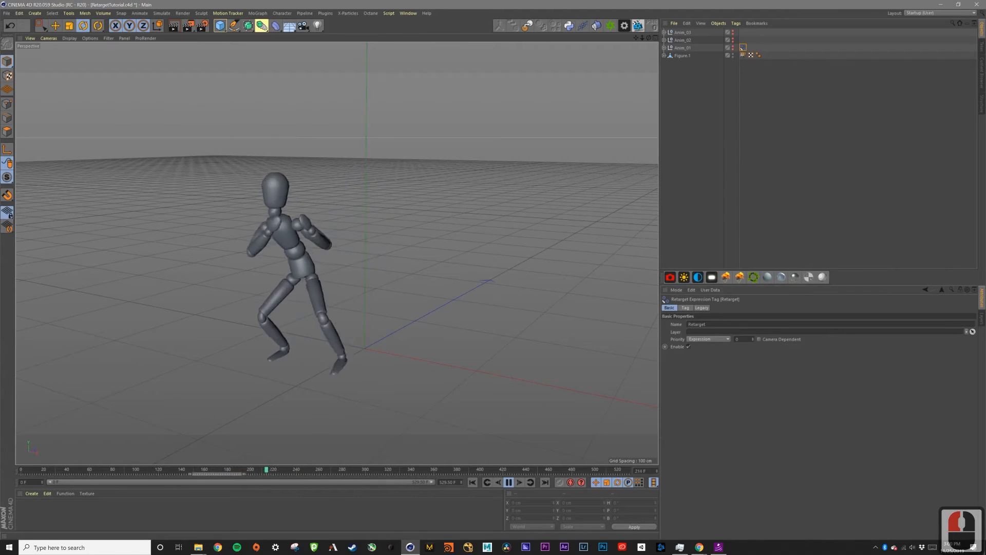
Set the Retarget tag's source to Anim_03, replay the take from near its start, and stop playback.
left_click(686, 308)
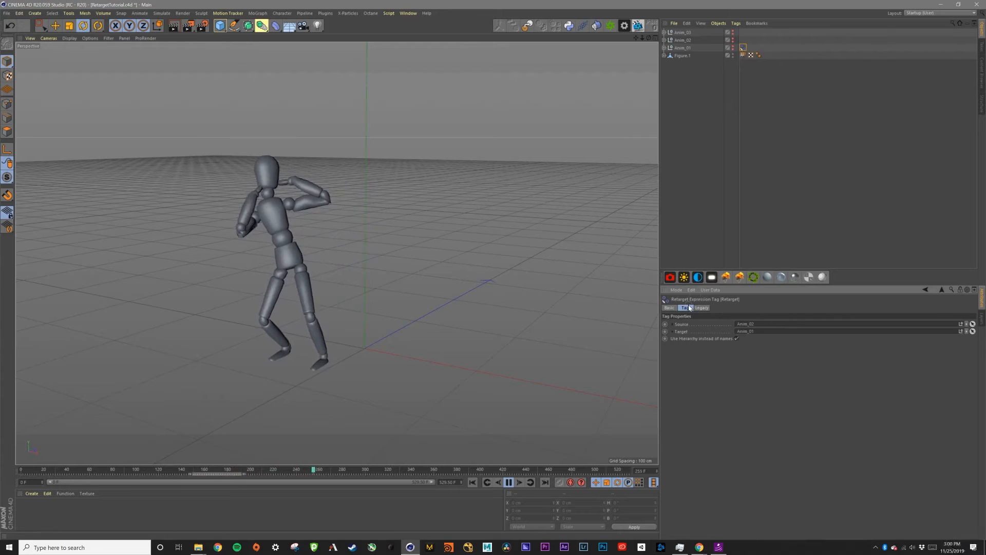
left_click(745, 48)
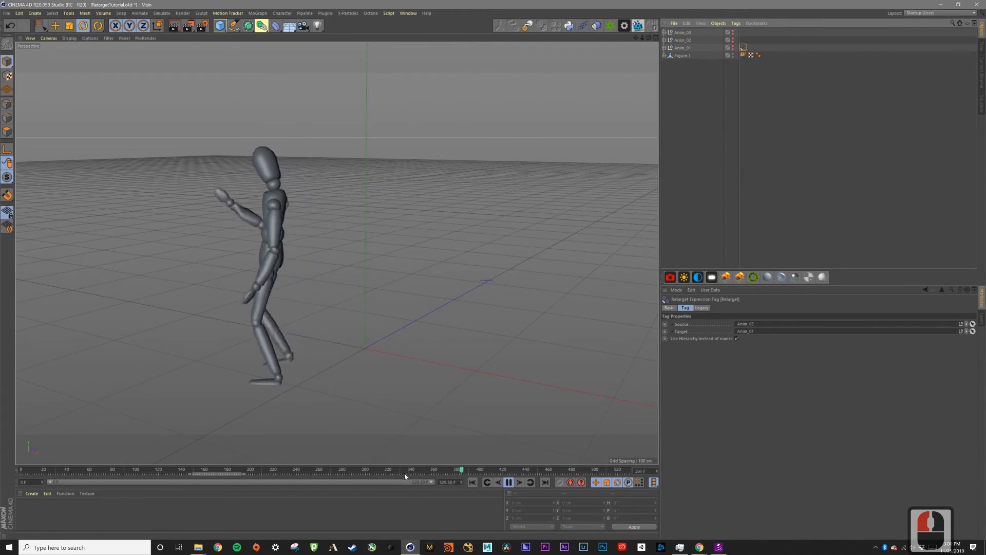
left_click_drag(321, 472, 68, 469)
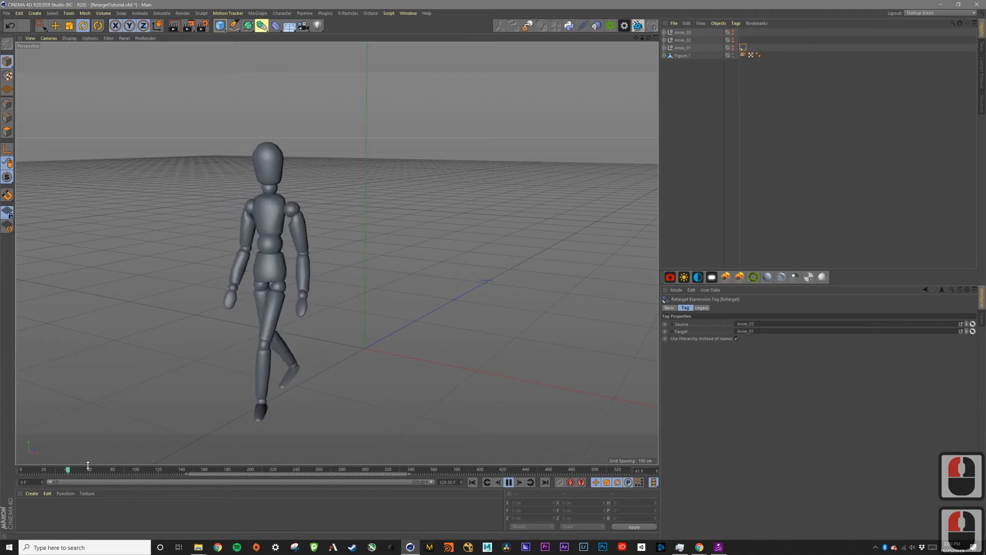
left_click(506, 483)
Scrub the take back to about frame 74 and make the Anim_01 skeleton visible inside the figure.
left_click_drag(319, 241, 329, 215, "alt")
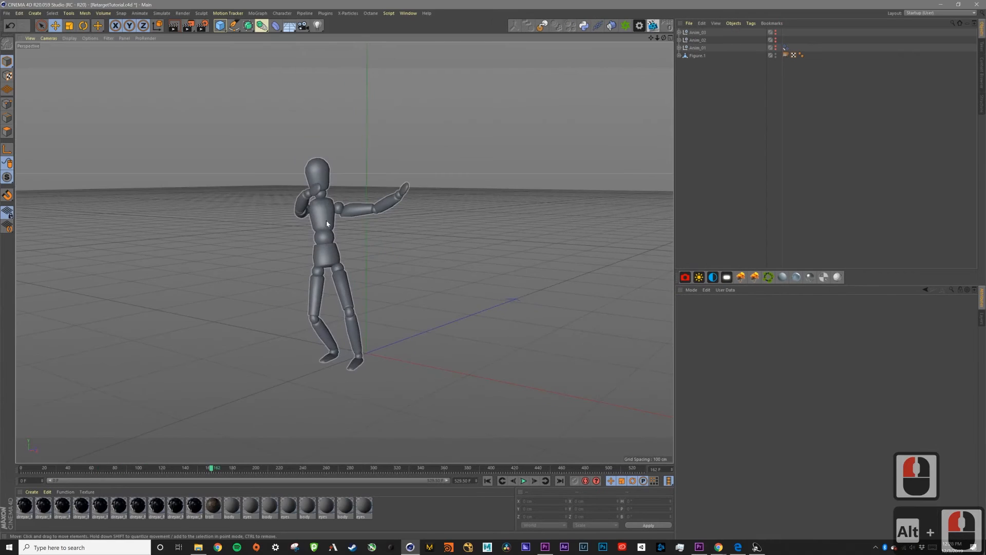
left_click_drag(535, 228, 358, 215, "alt")
left_click_drag(229, 470, 123, 469)
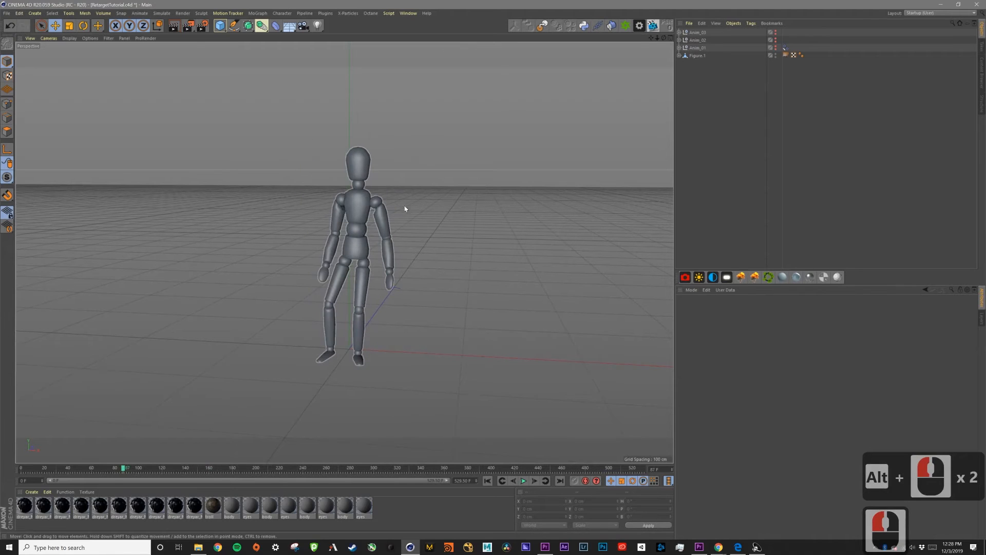
mouse_move(104, 468)
left_mouse_down()
mouse_move(48, 468)
mouse_move(161, 469)
mouse_move(114, 468)
left_mouse_up()
left_click_drag(340, 206, 367, 176, "alt")
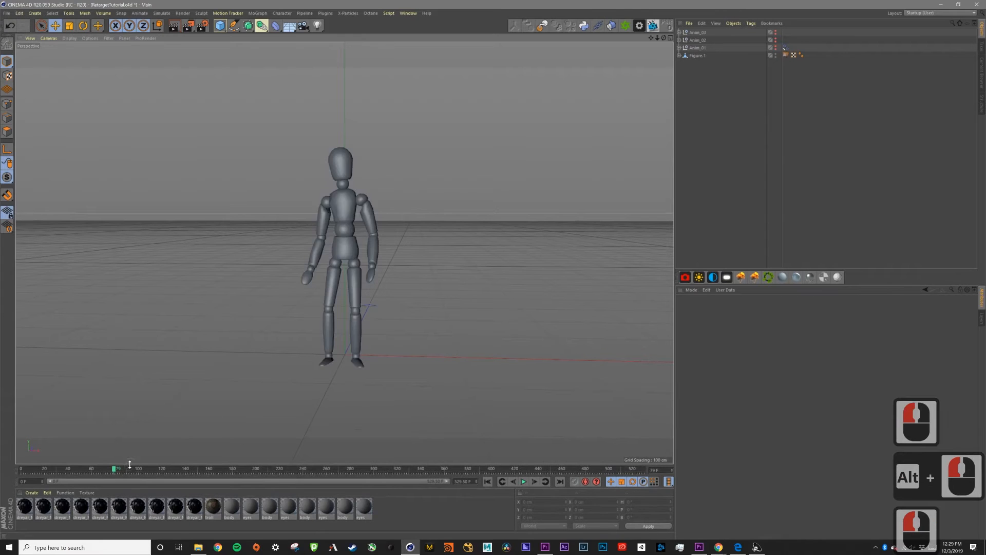
left_click(776, 48, "alt")
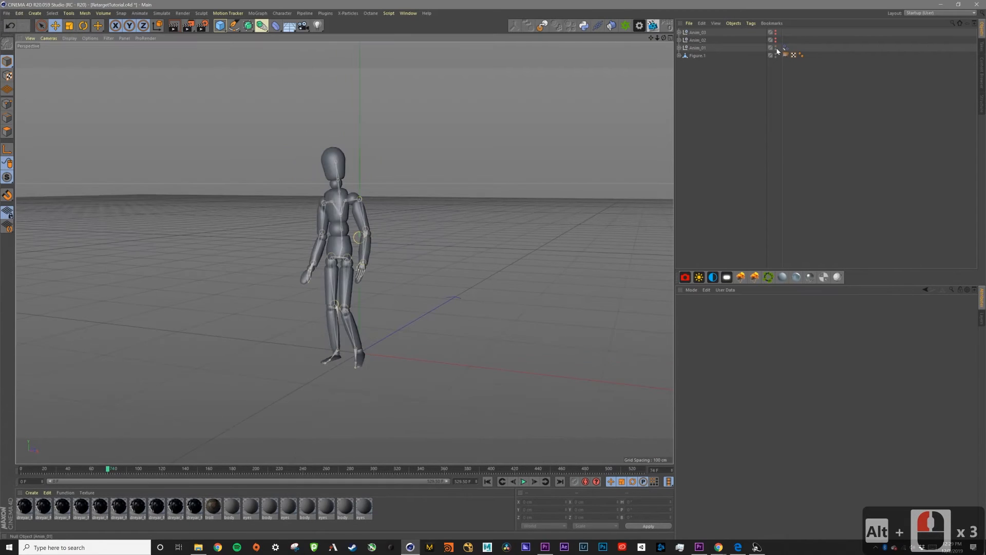
left_click(776, 47, "alt")
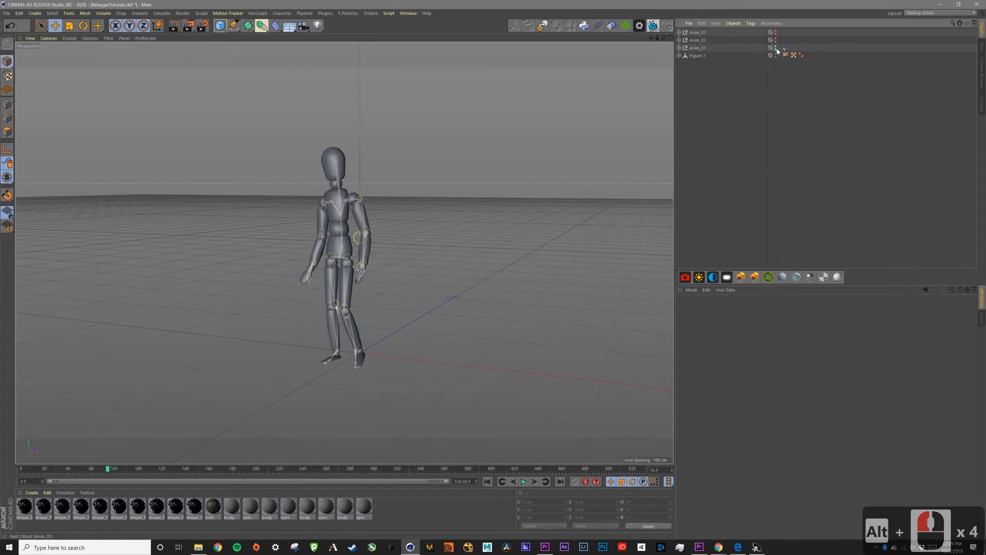
Switch to the Mixamo page in Chrome and view the T-Pose character preview from another angle.
left_click(718, 548)
left_click(672, 514)
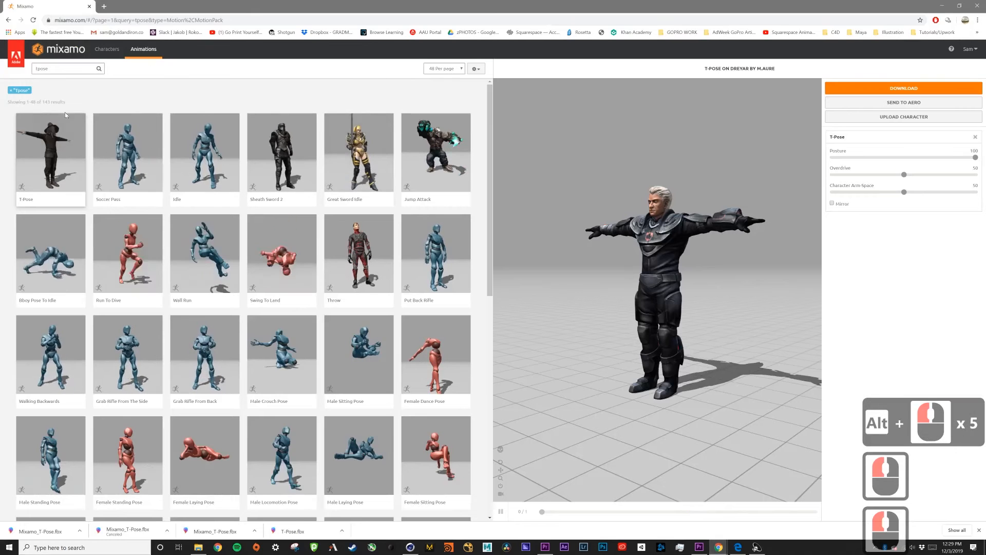
left_click_drag(617, 257, 638, 253)
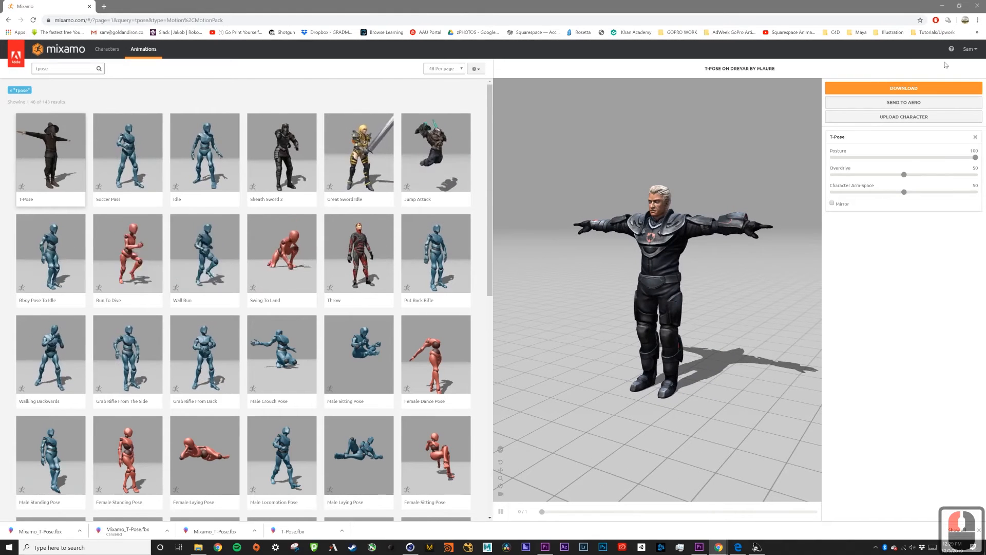
Clear the tpose filter in Mixamo's character library and proceed with Dreyar By M.Aure as the character.
mouse_move(666, 228)
left_mouse_down()
mouse_move(600, 237)
mouse_move(658, 244)
left_mouse_up()
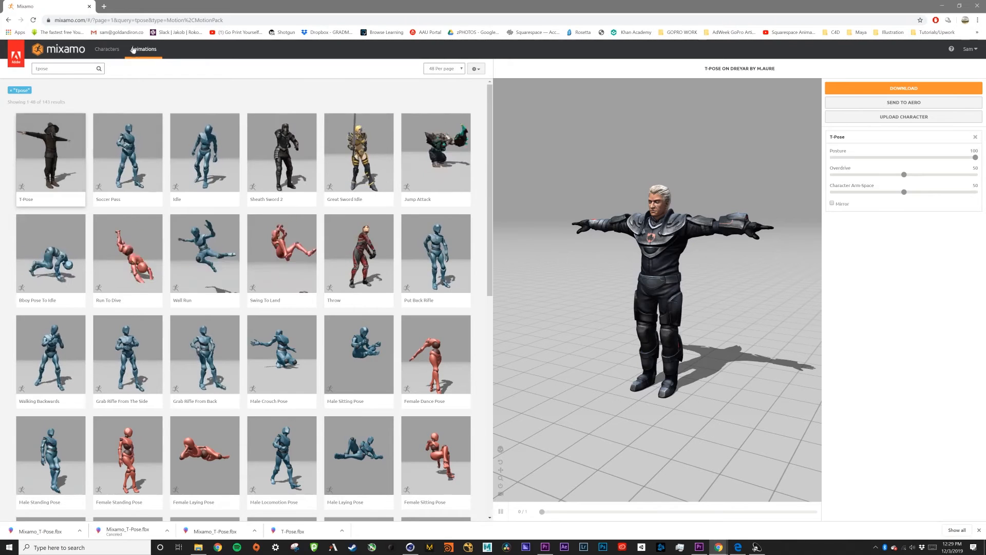
left_click(107, 49)
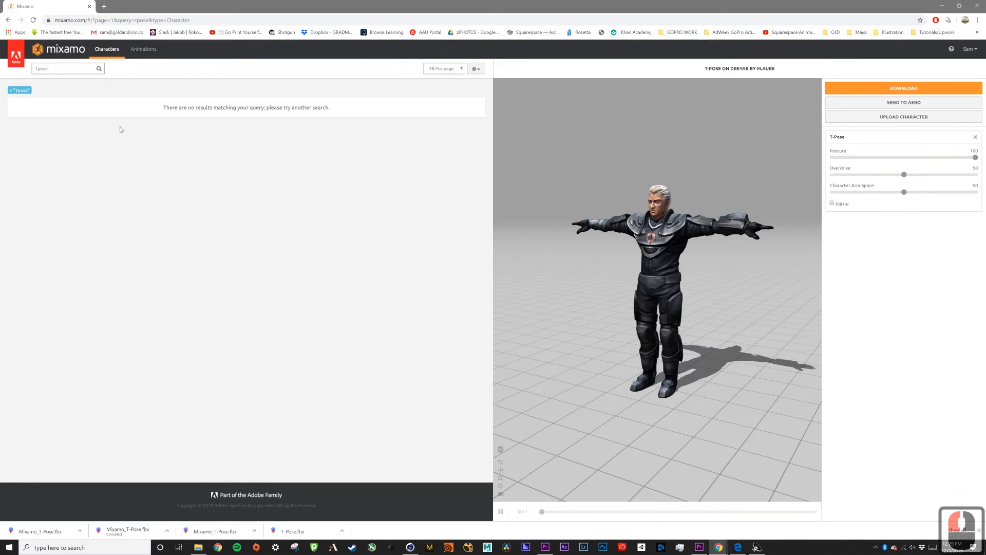
left_click(12, 93)
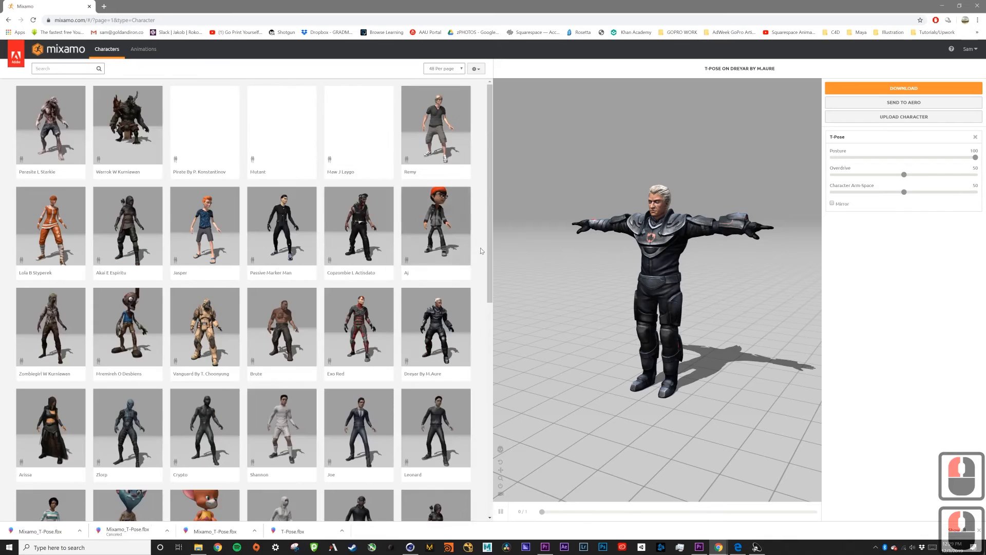
left_click(443, 327)
left_click(631, 152)
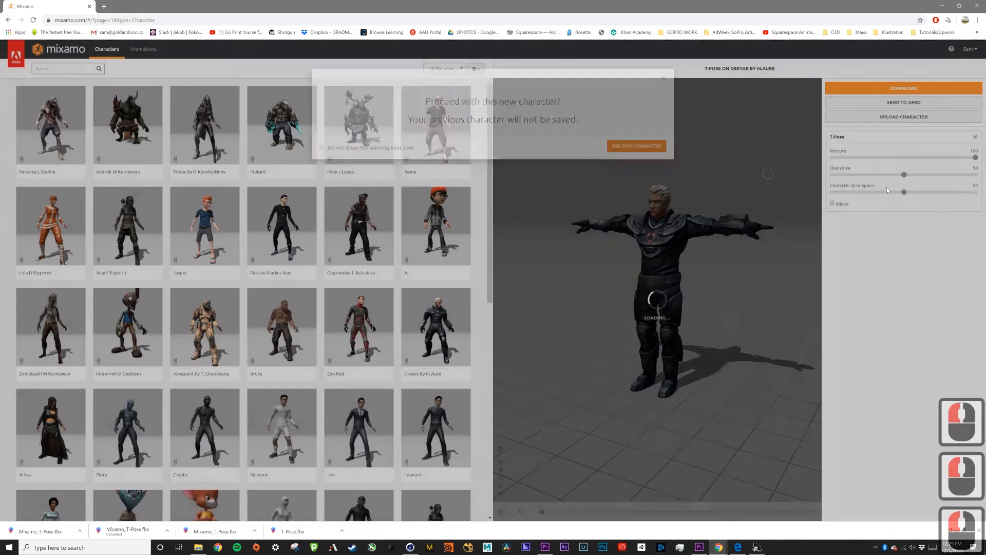
Apply the T-Pose animation from a search for "tpose" and view its download settings.
left_click(144, 49)
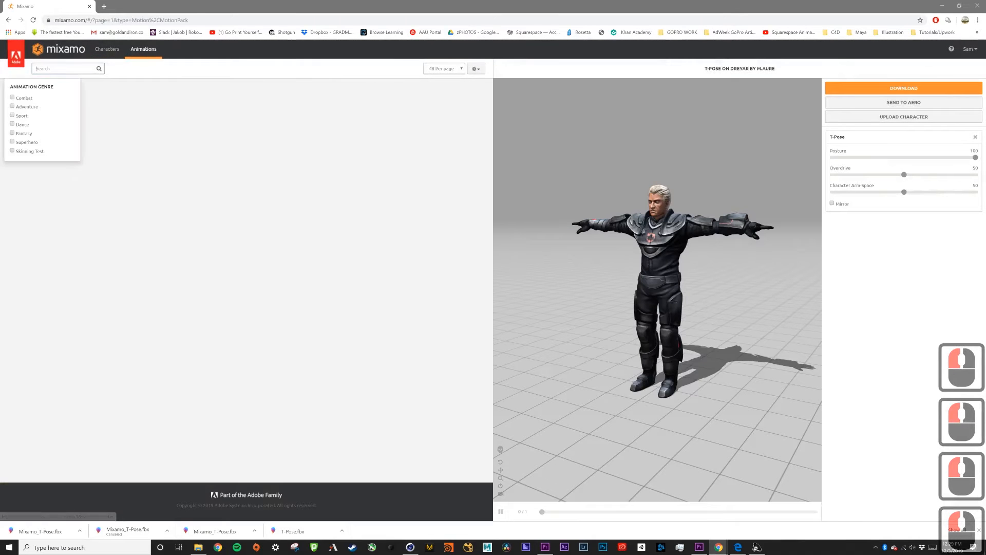
left_click(64, 69)
type("tpose")
key("Return")
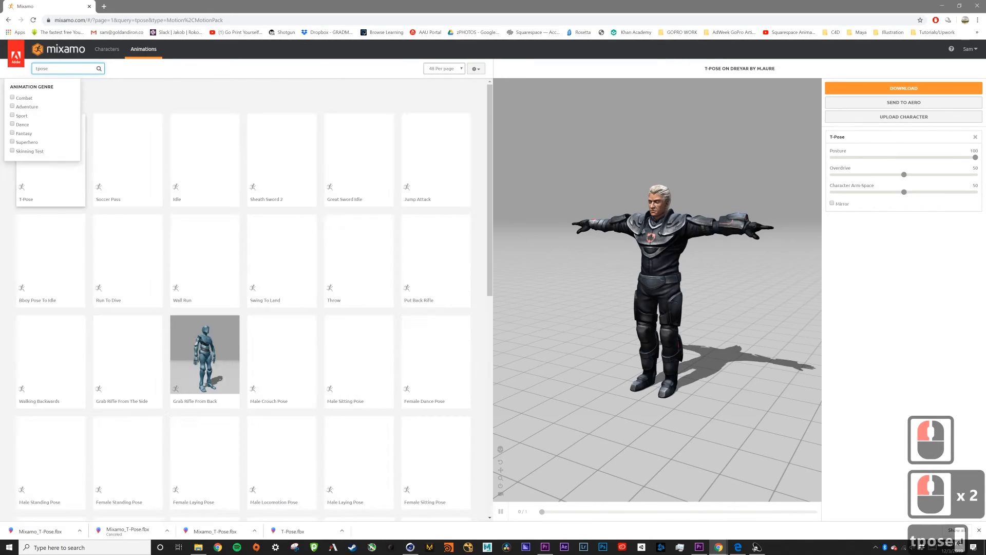
double_click(64, 149)
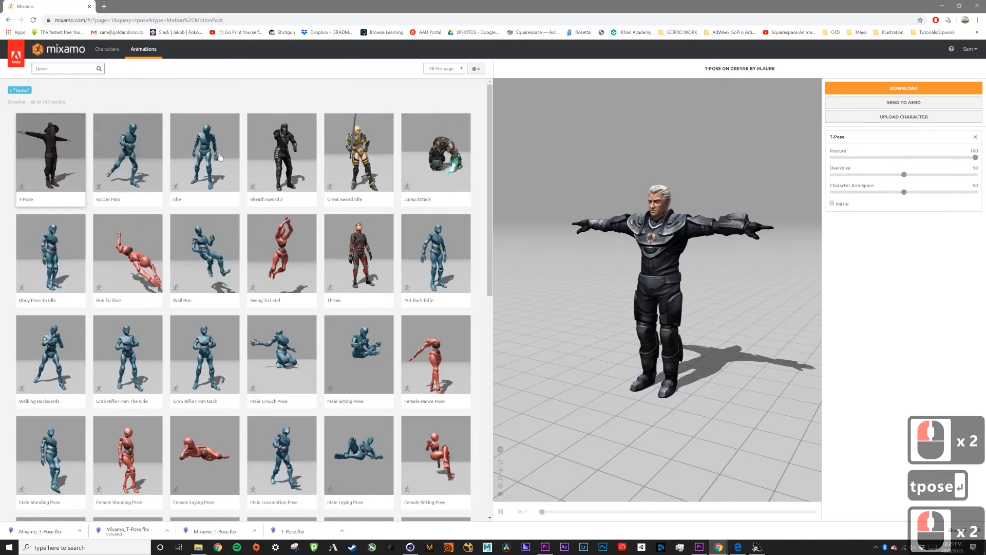
left_click(858, 87)
left_click(601, 177)
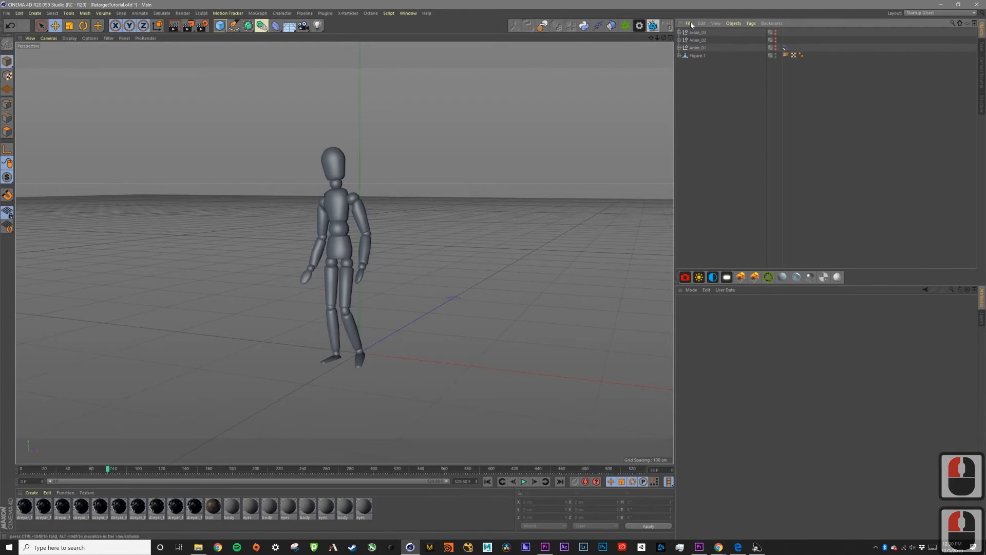
Switch to Cinema 4D and merge Mixamo_T-Pose.fbx into the scene without reassigning the included takes.
left_click(710, 34)
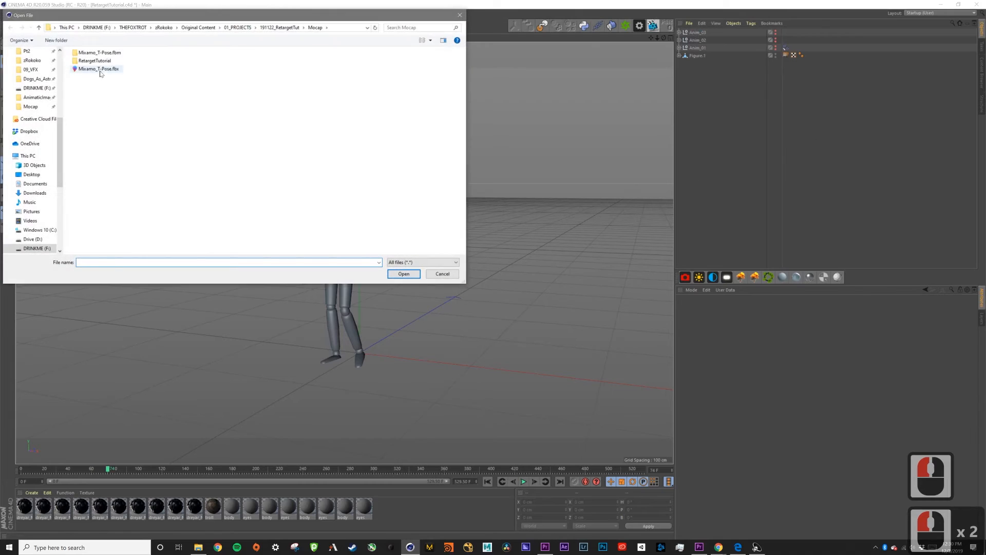
double_click(100, 68)
left_click(87, 180)
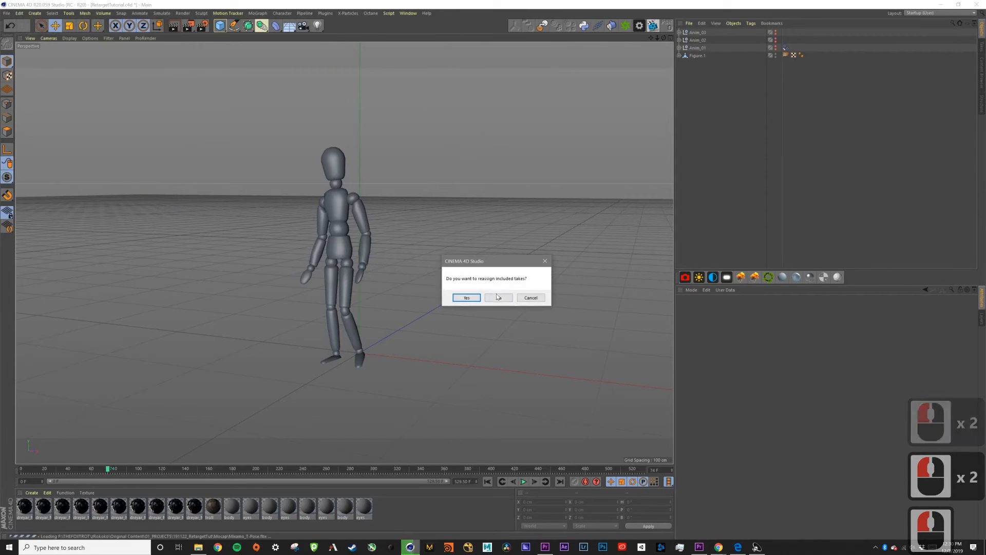
left_click(498, 297)
right_click_drag(502, 300, 248, 358, "alt")
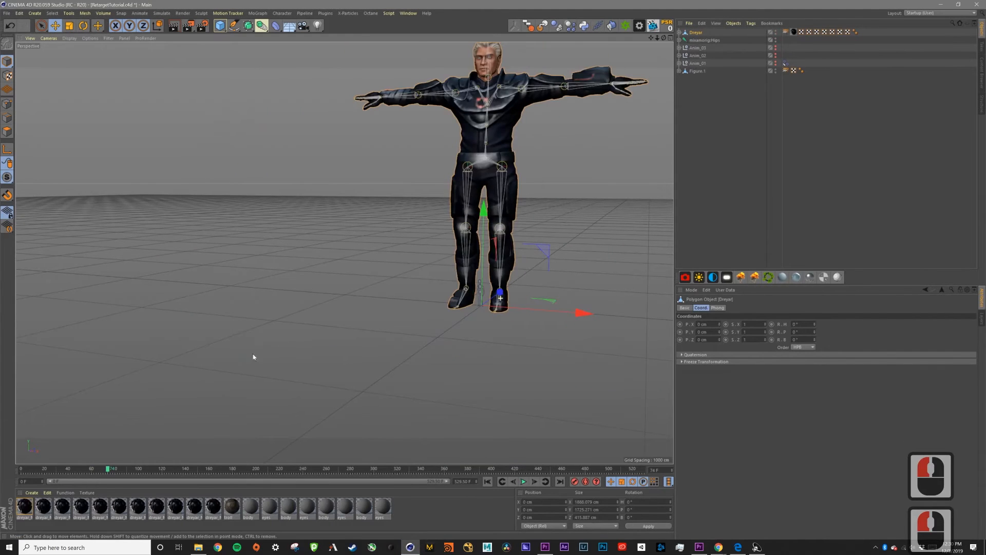
middle_click_drag(488, 239, 369, 263, "alt")
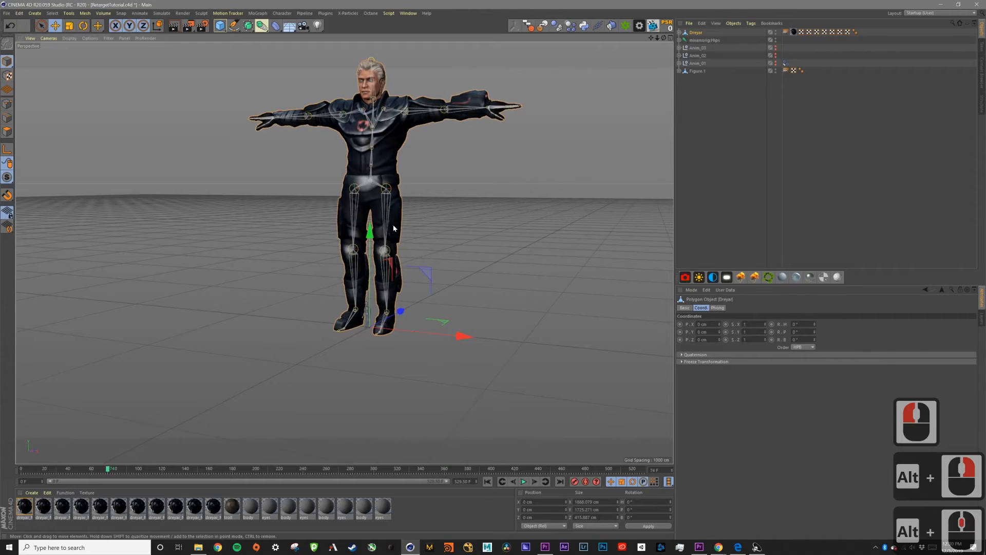
right_click_drag(395, 313, 409, 308, "alt")
middle_click_drag(409, 308, 393, 328, "alt")
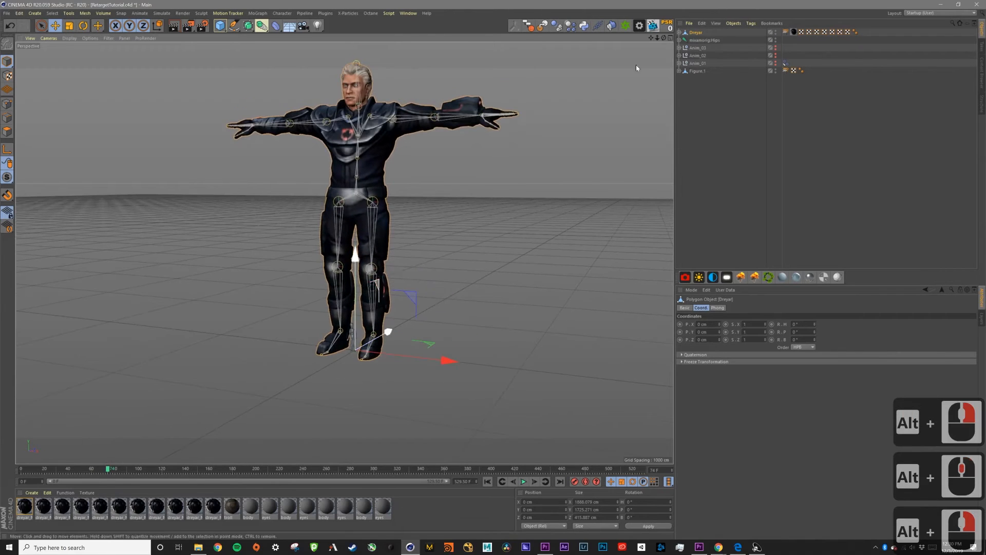
Group the Dreyar mesh and the Mixamo hips joint under a null and rename it Mixamo_Rig.
left_click(697, 33)
left_click(698, 41, "shift")
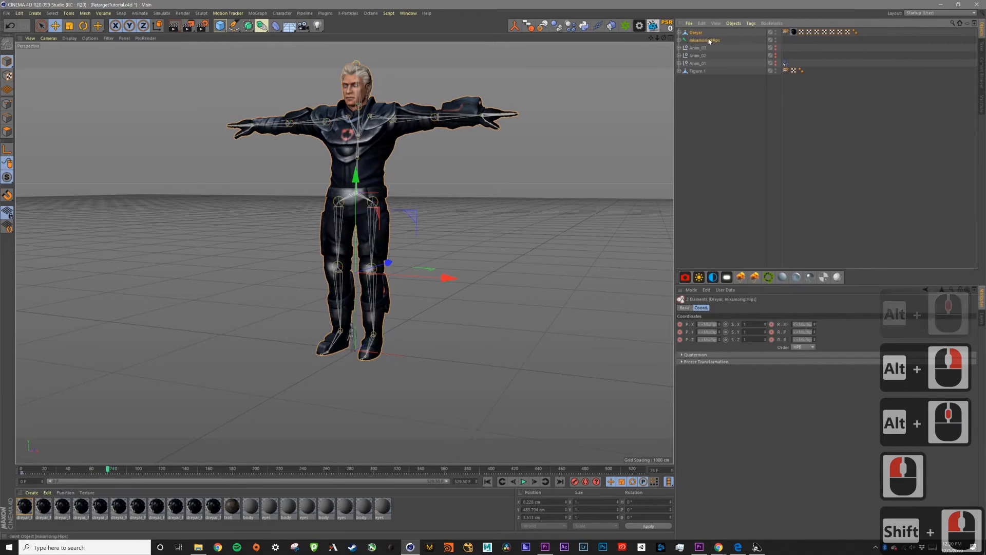
key("alt+g")
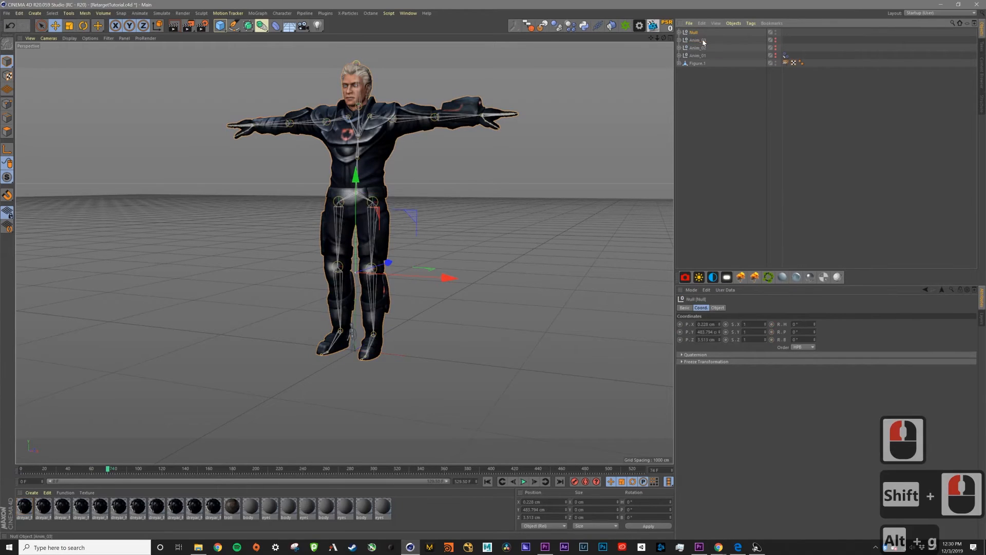
double_click(694, 32)
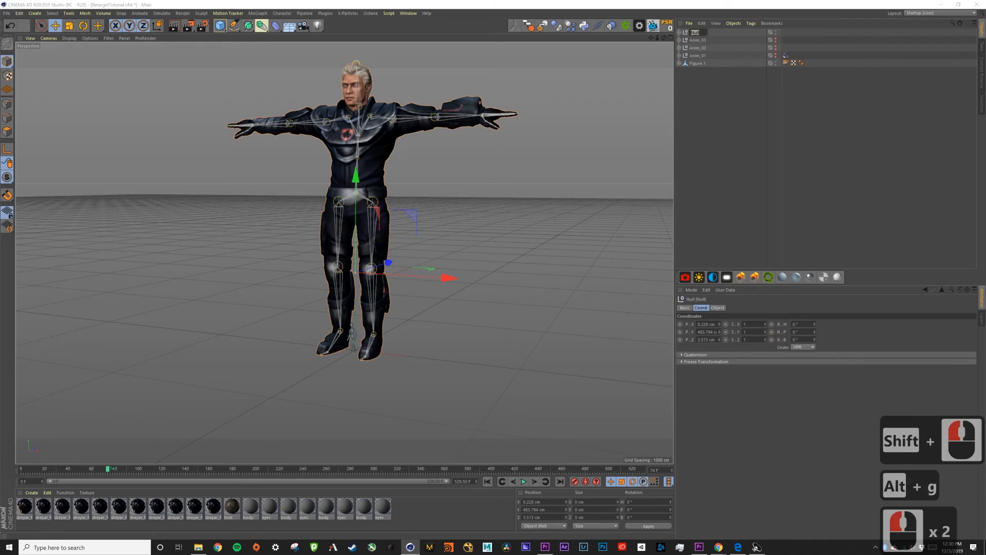
type("Mixamo_Rig")
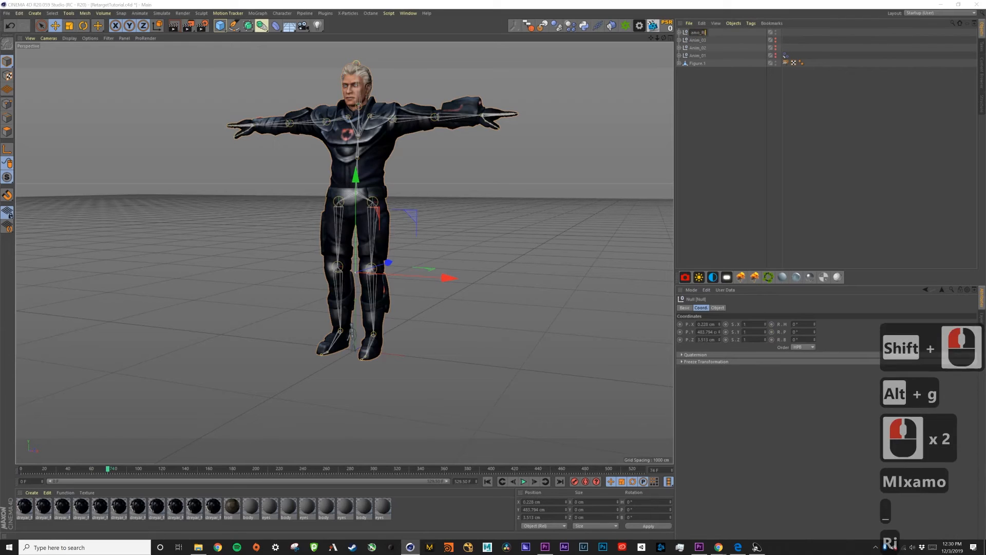
key("Return")
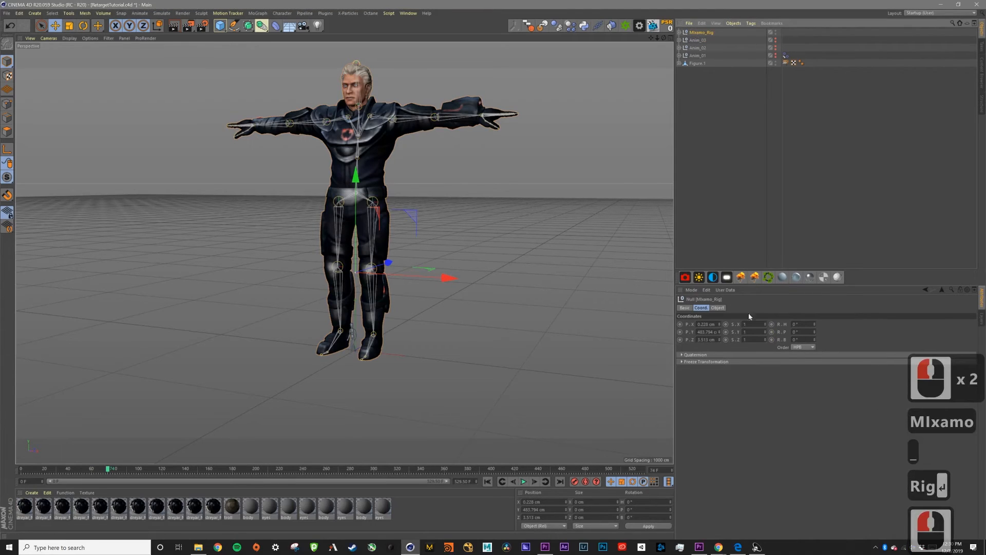
Try to scale the Mixamo_Rig group freehand and undo the change.
left_click(344, 104)
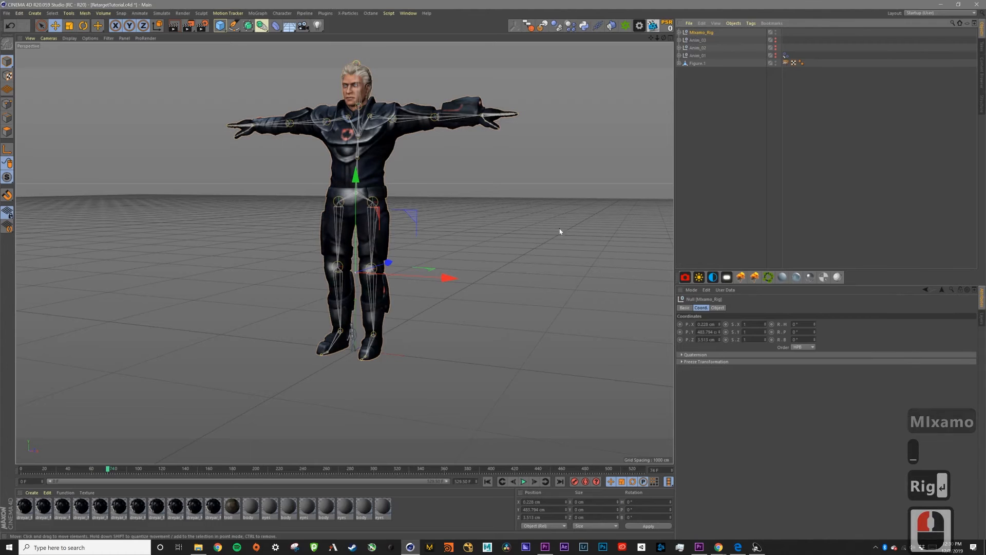
key("t")
mouse_move(532, 182)
left_mouse_down()
mouse_move(424, 224)
mouse_move(423, 211)
mouse_move(390, 221)
mouse_move(533, 194)
mouse_move(524, 194)
left_mouse_up()
key("ctrl+z")
Set the Mixamo_Rig null's X, Y and Z scale to 0.1.
left_click(698, 33)
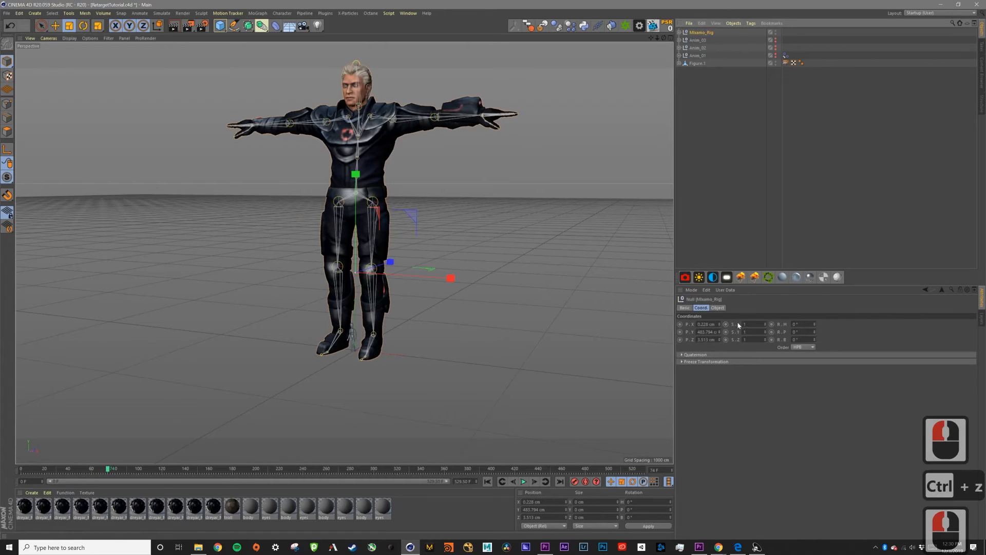
left_click(593, 527)
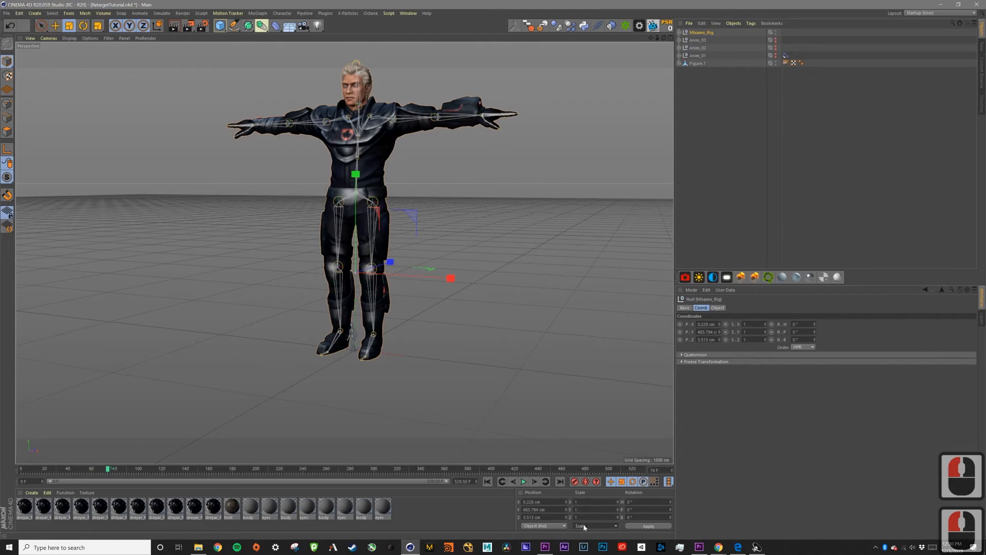
left_click(584, 527)
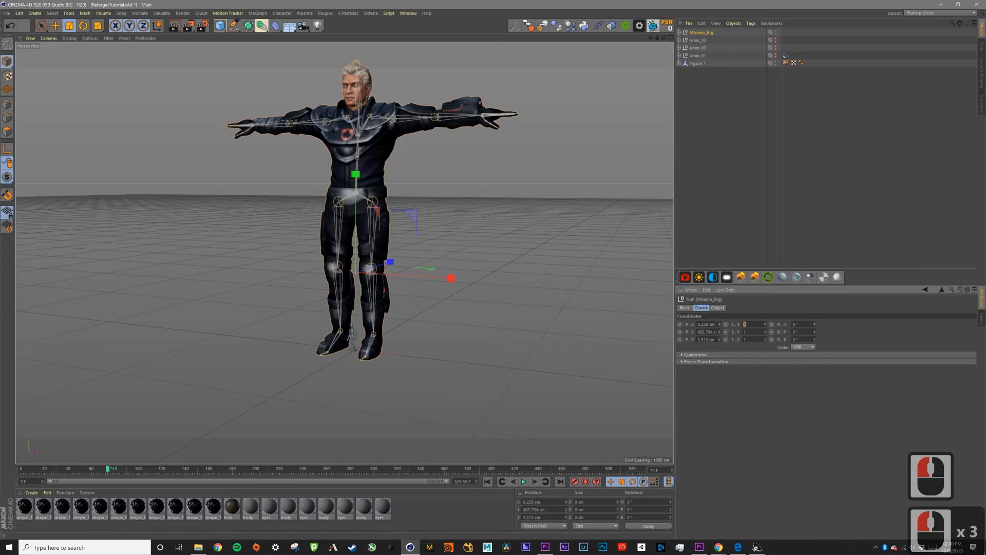
type(".1")
key("Tab")
type(".1")
key("Tab")
type(".1")
key("Return")
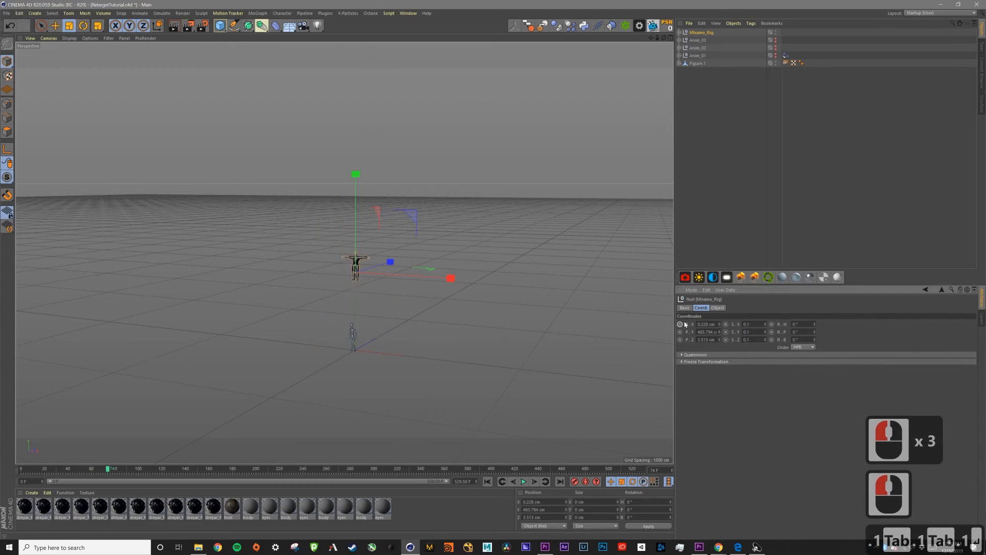
Lower Mixamo_Rig so its feet rest on the floor, at a Y position of about 48 cm.
left_click(745, 88)
left_click(701, 33)
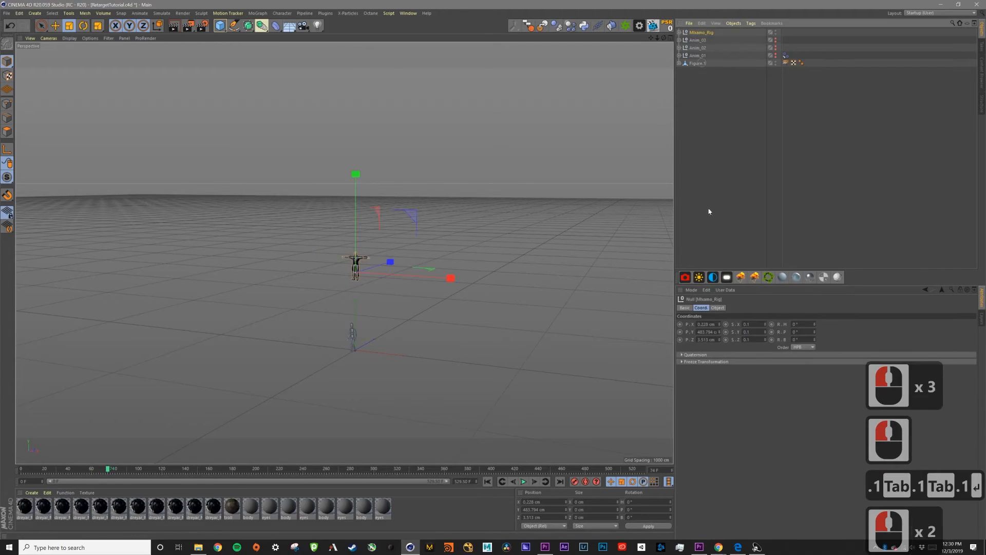
key("e")
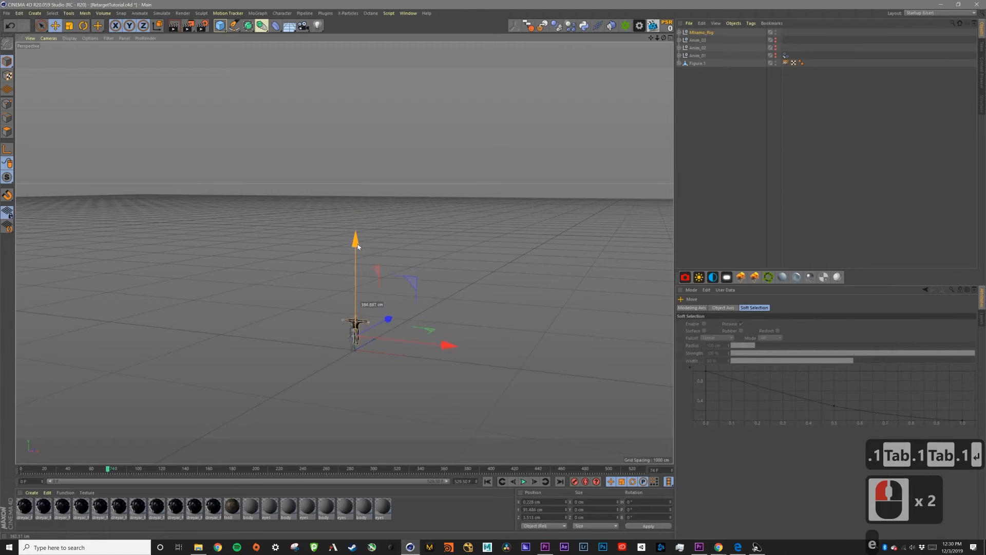
middle_click(357, 242)
right_click_drag(200, 322, 149, 322, "alt")
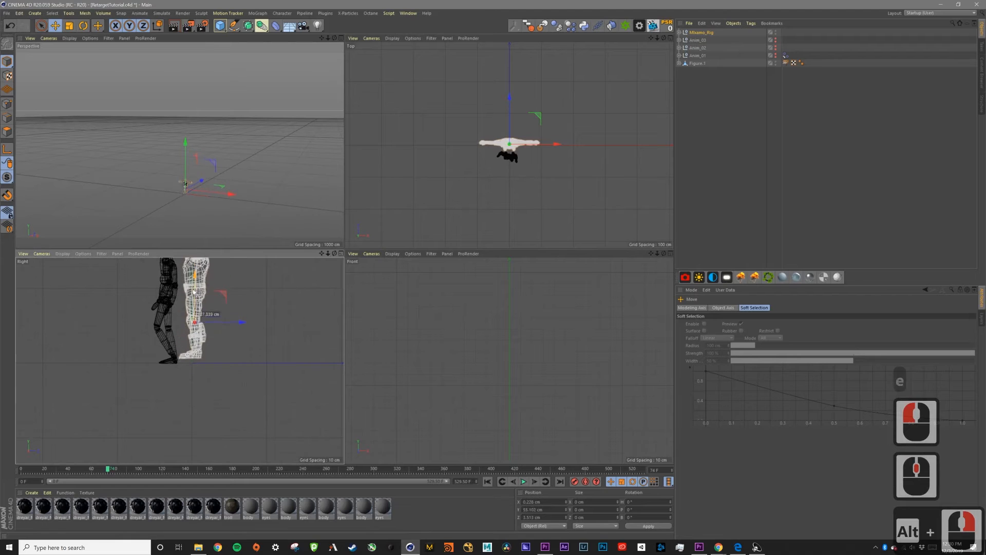
middle_click(192, 231)
Move Mixamo_Rig along the Z axis away from the figure, to about 87 cm.
right_click_drag(365, 334, 495, 242, "alt")
left_click_drag(382, 317, 335, 309, "alt")
left_click_drag(449, 338, 502, 334)
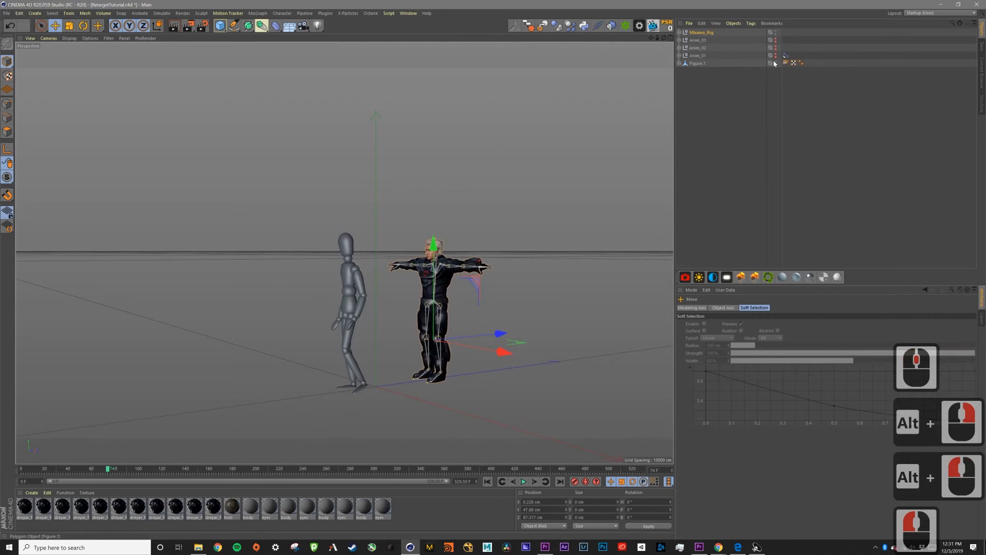
Hide the Figure.1 mesh and rewind the animation to frame 0.
double_click(776, 63, "alt")
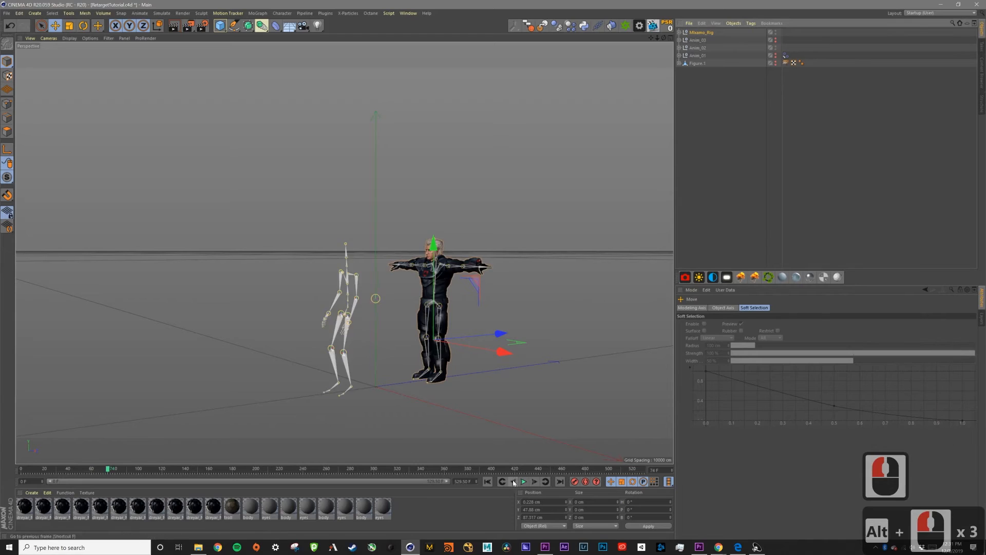
left_click(487, 482)
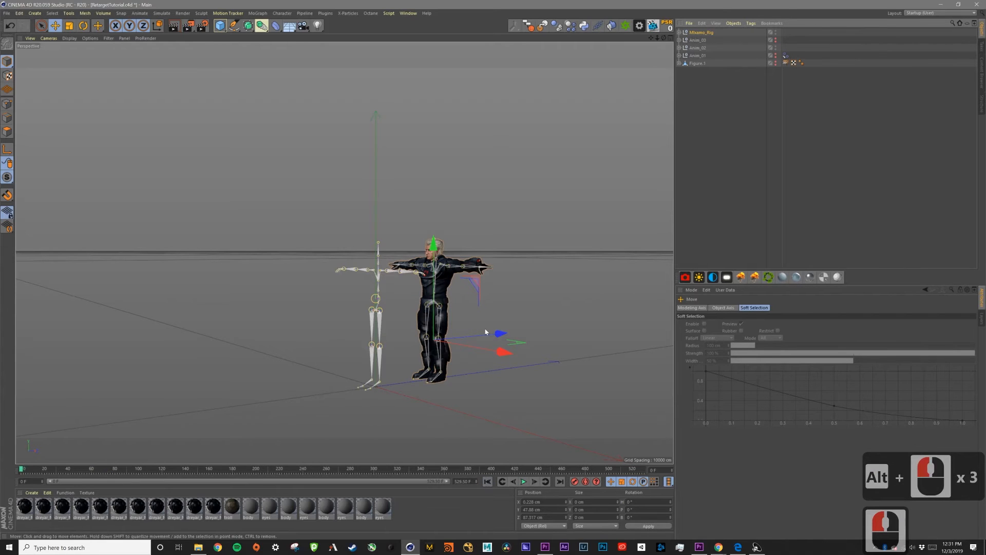
Move Mixamo_Rig farther along Z to about 165 cm and compare both T-poses from several angles.
left_click_drag(498, 339, 544, 330)
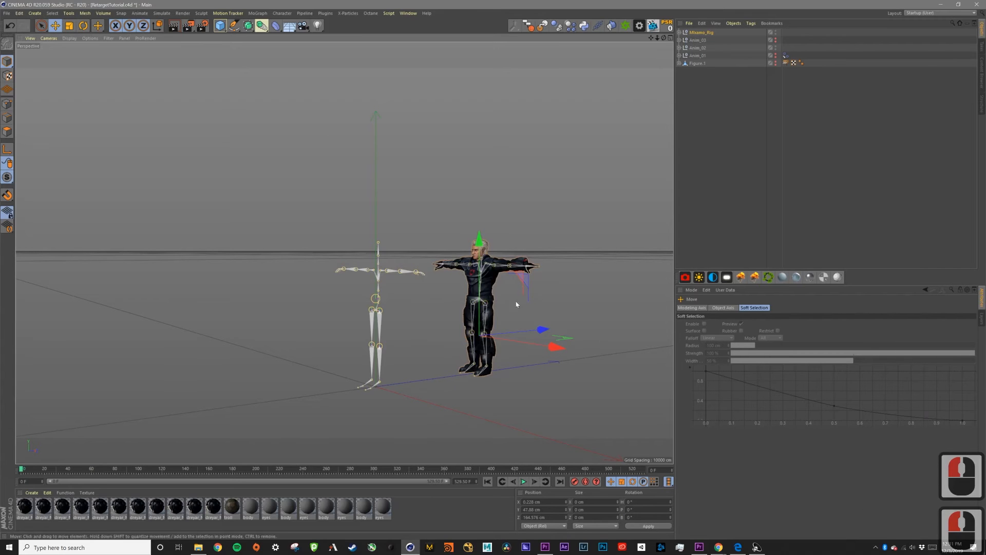
left_click_drag(464, 273, 498, 275, "alt")
right_click_drag(499, 275, 498, 304, "alt")
middle_click_drag(497, 303, 469, 248, "alt")
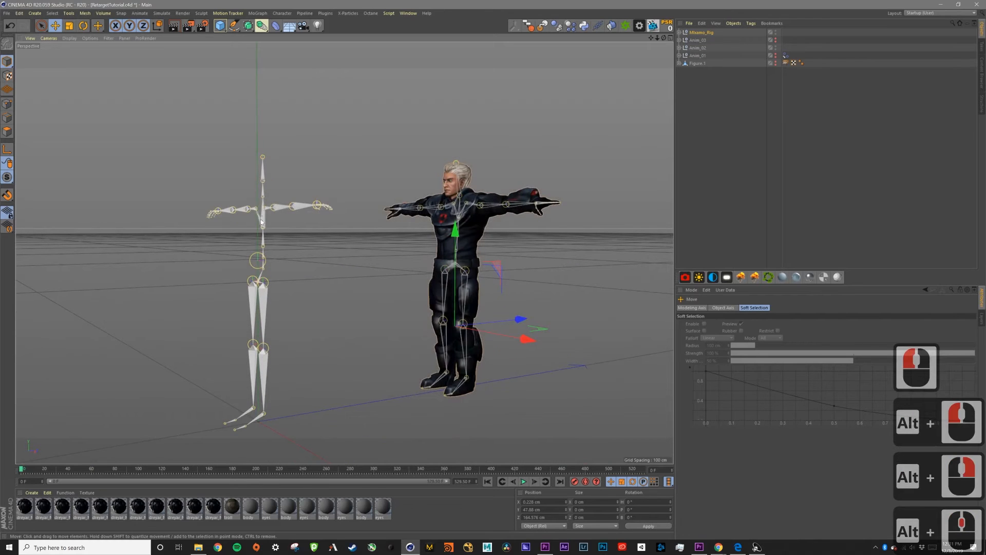
left_click_drag(294, 213, 539, 210, "alt")
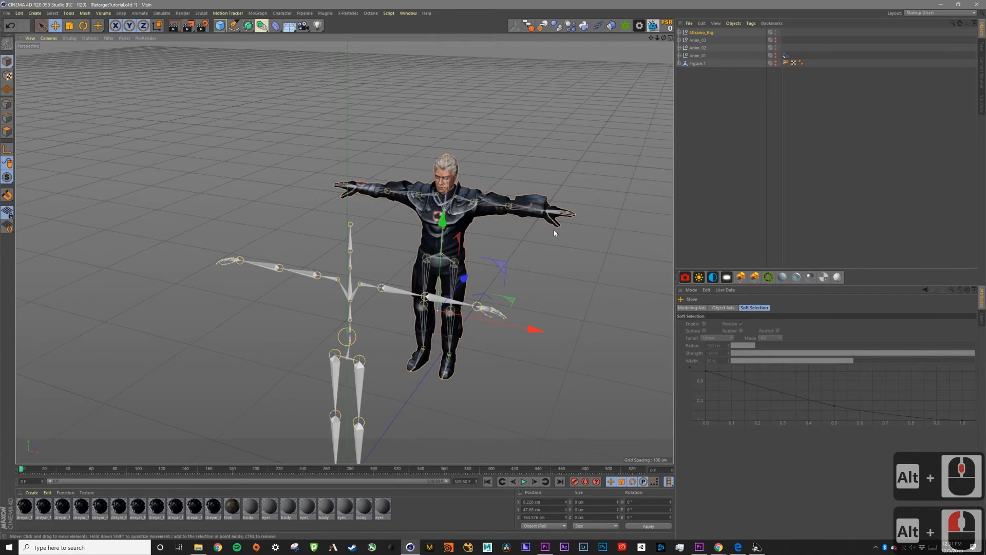
left_click_drag(465, 258, 440, 202, "alt")
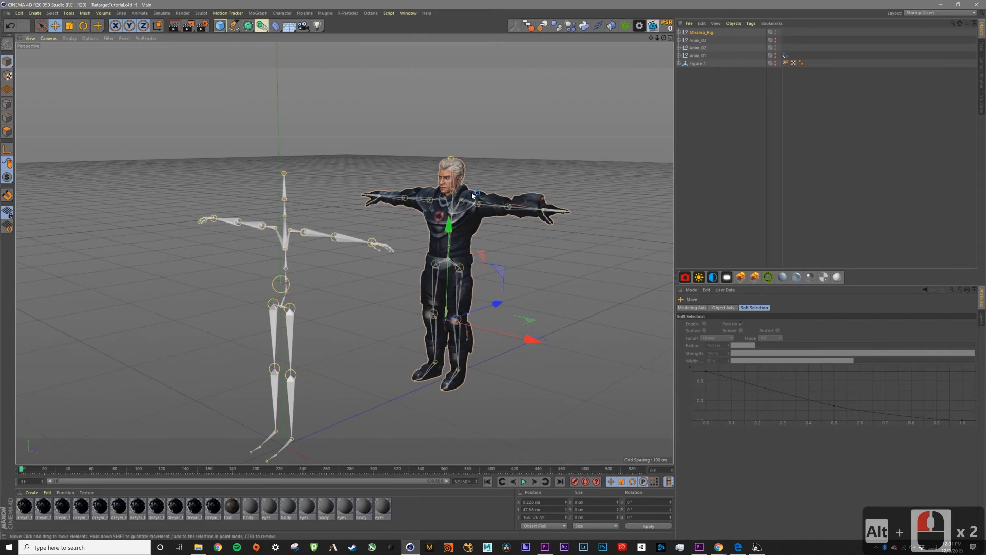
Hide the Dreyar mesh and expand Mixamo_Rig's joint hierarchy from the hips through the spine to the head.
left_click_drag(440, 229, 396, 201, "alt")
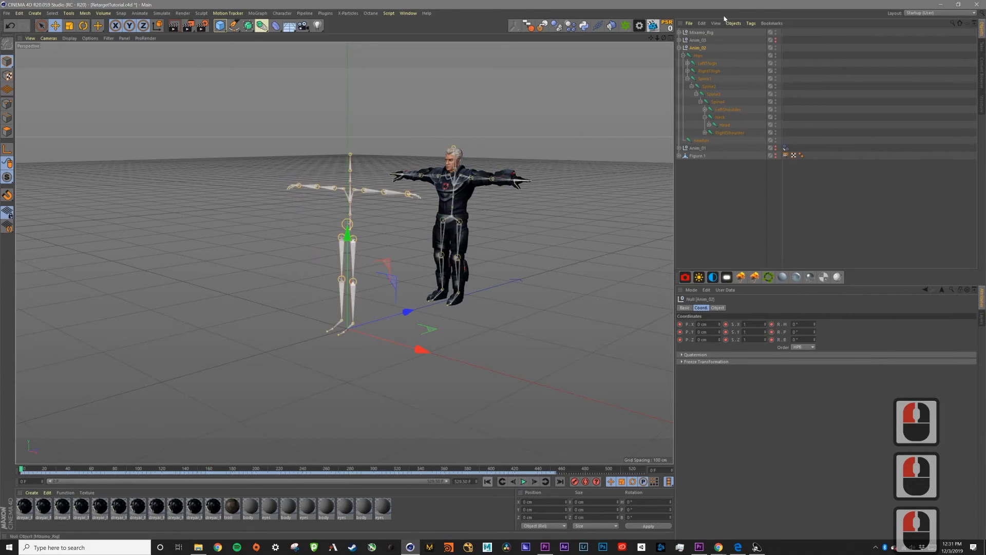
left_click(680, 33)
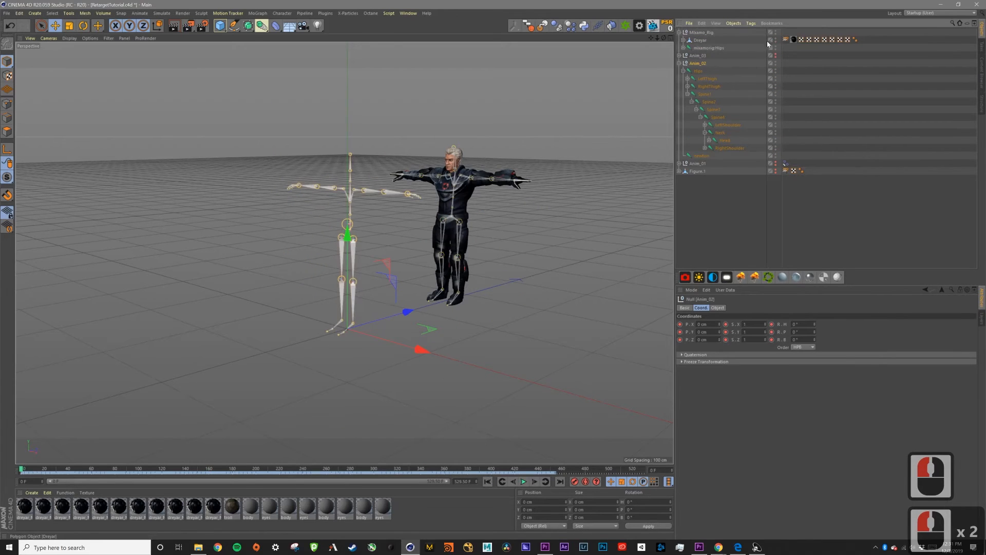
double_click(776, 41, "alt")
left_click(685, 48)
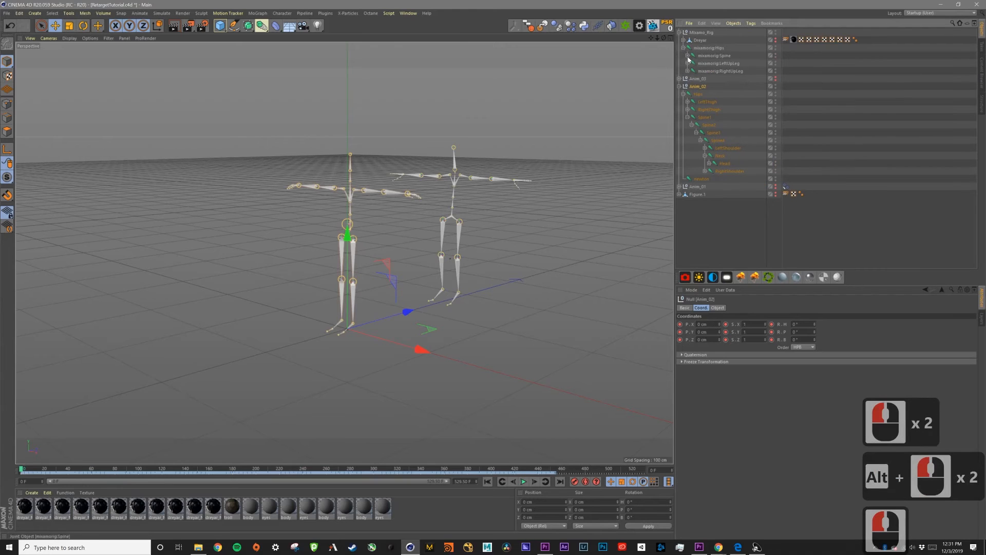
left_click(687, 56)
left_click(692, 63)
left_click(696, 71)
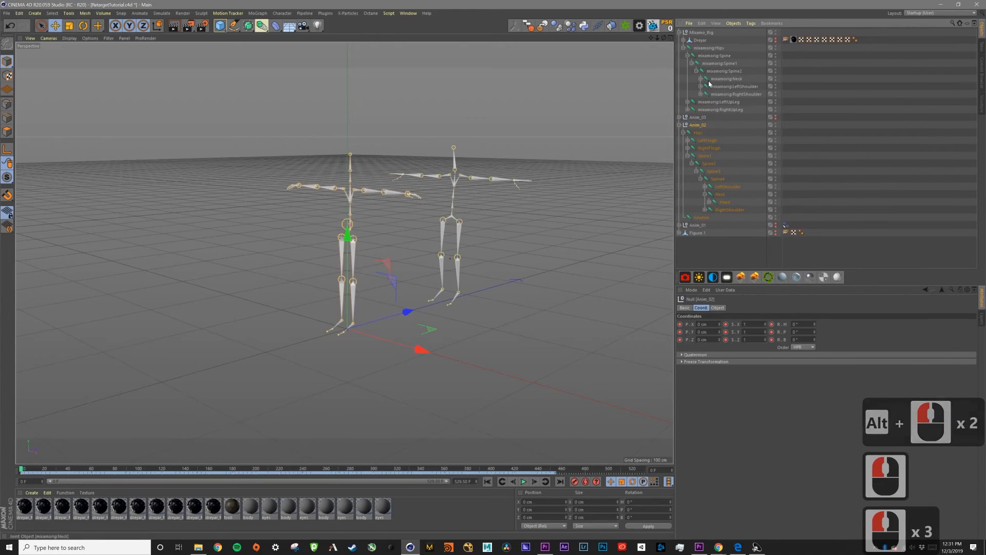
left_click(734, 80)
left_click(701, 79)
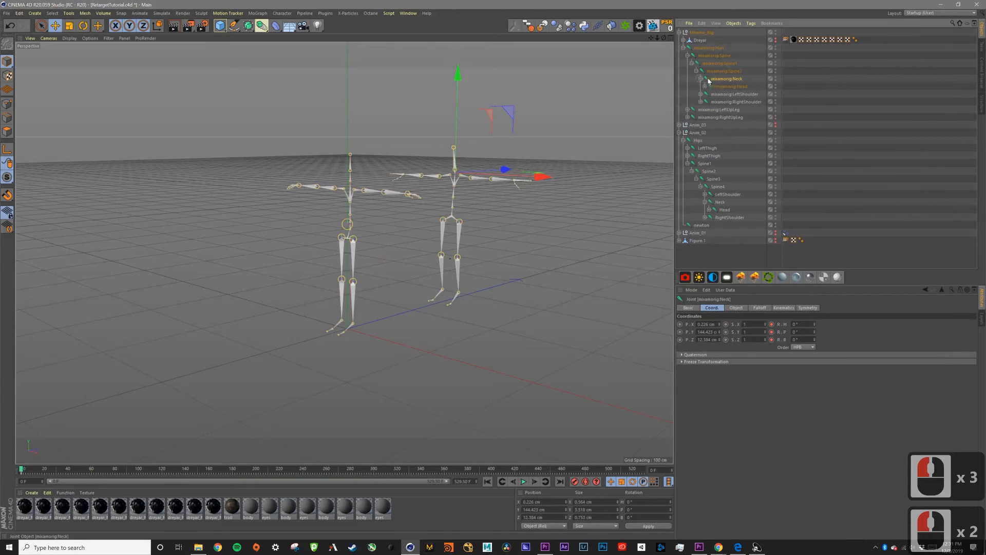
Add a Constraint tag to the mixamorig:Head joint.
left_click(731, 86)
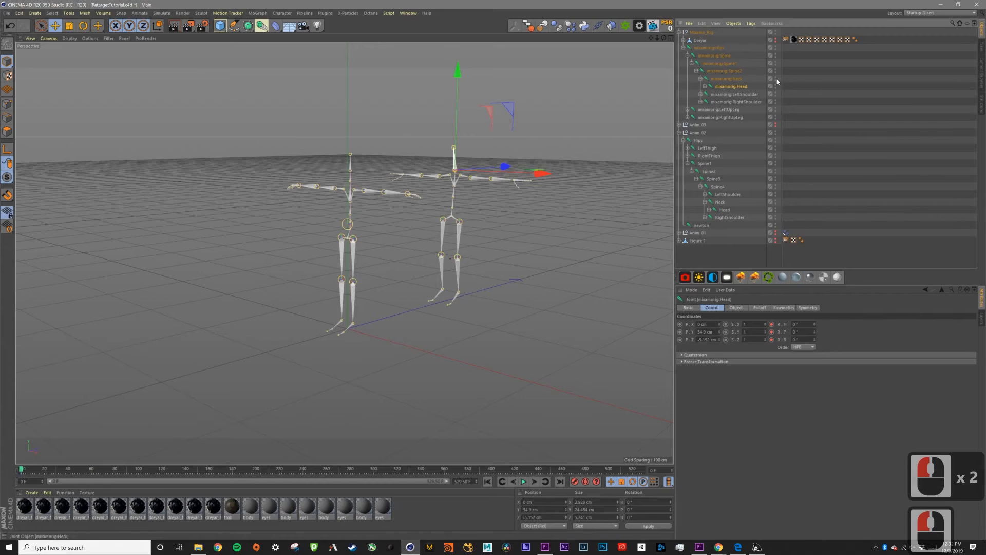
right_click(732, 88)
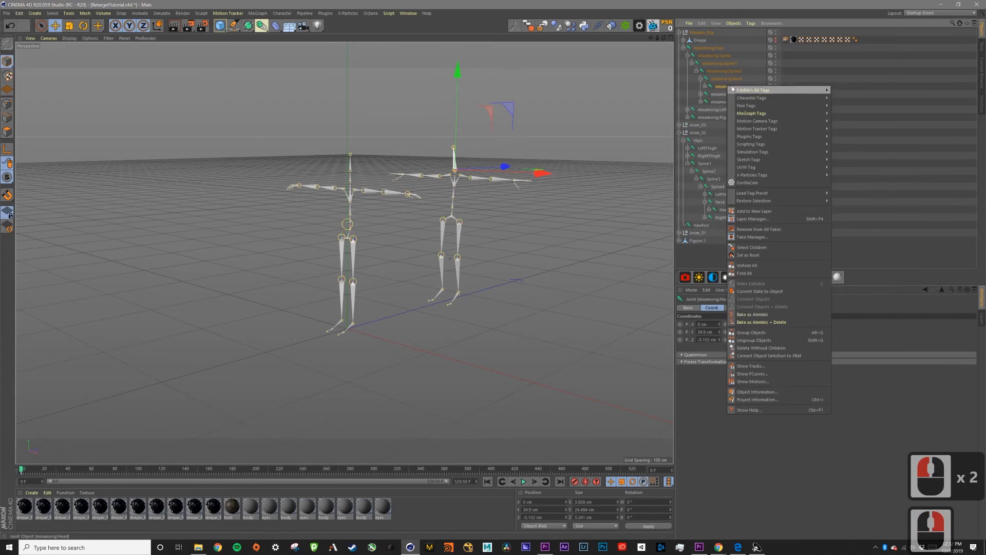
left_click(642, 102)
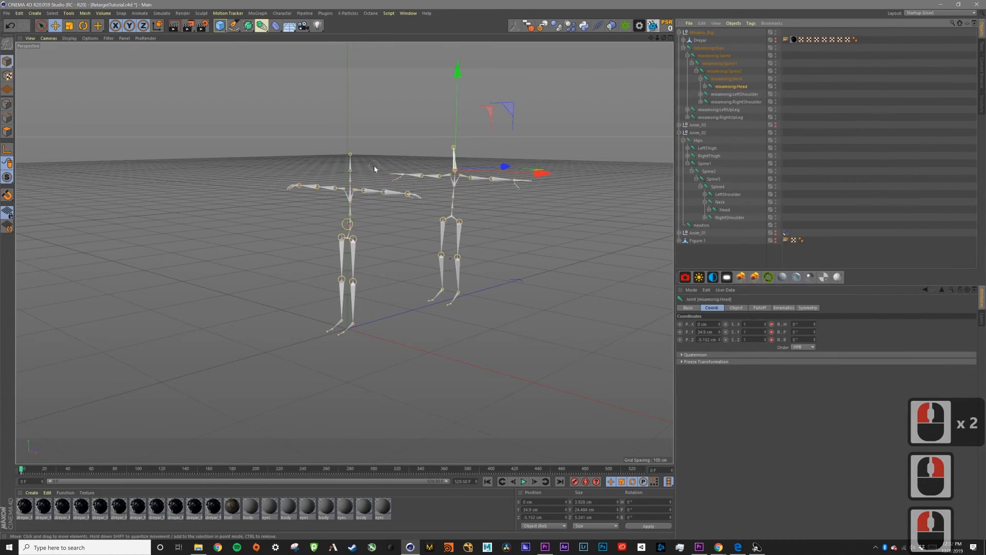
right_click(734, 88)
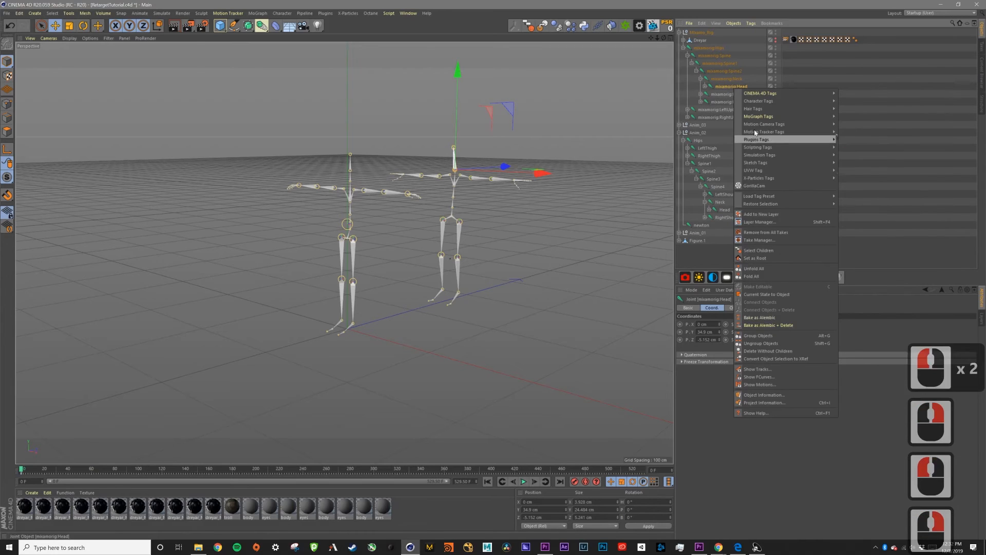
left_click(864, 112)
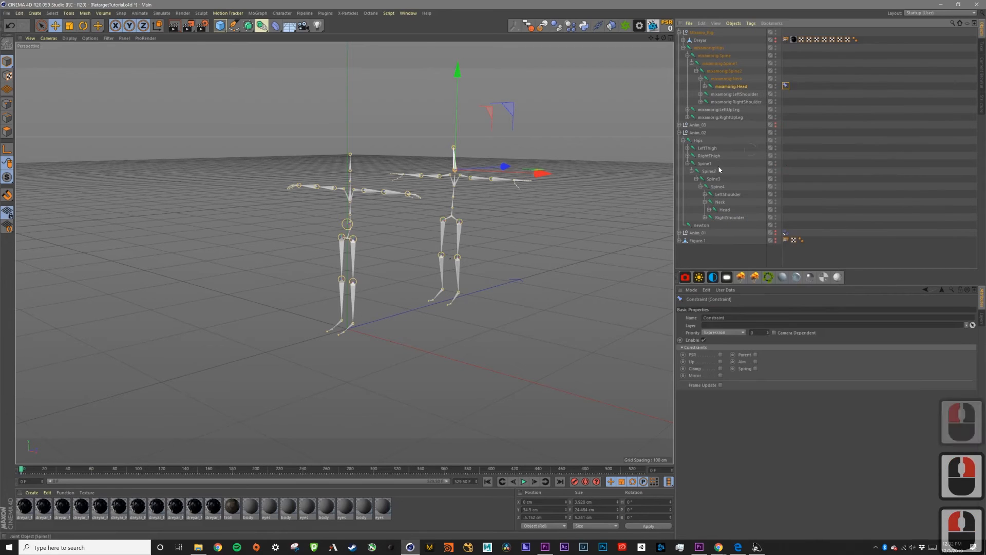
Enable PSR on the head joint's Constraint tag and turn on Maintain Original.
left_click(693, 355)
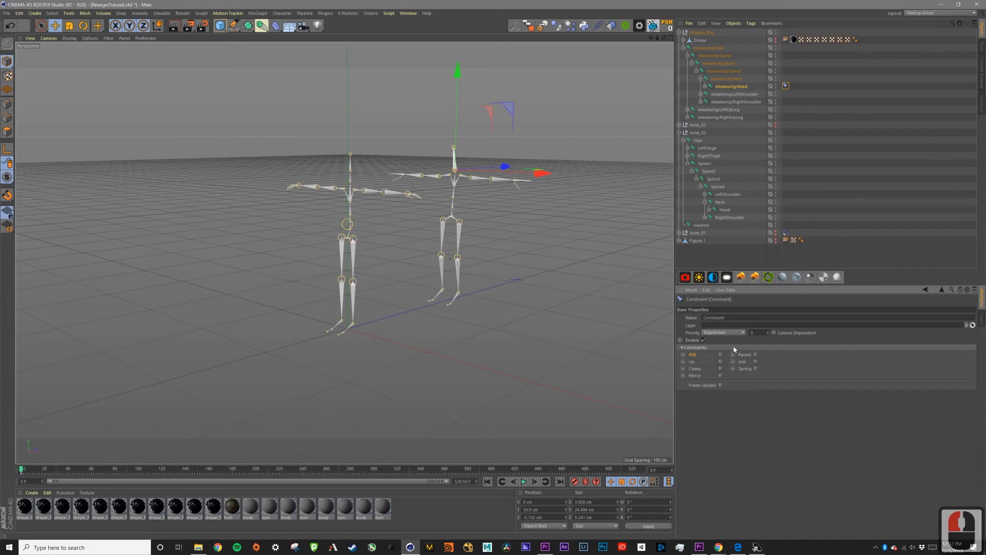
left_click(722, 355)
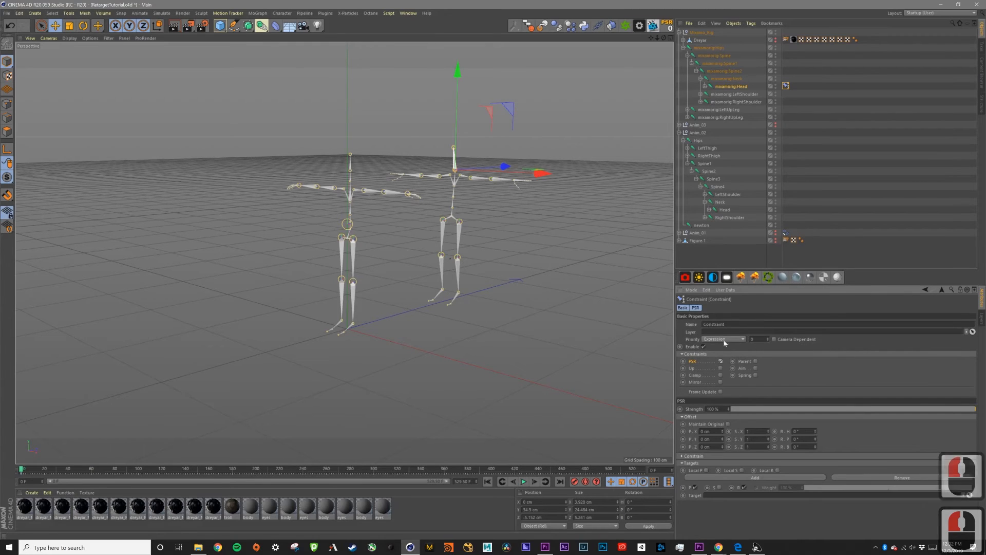
left_click(702, 309)
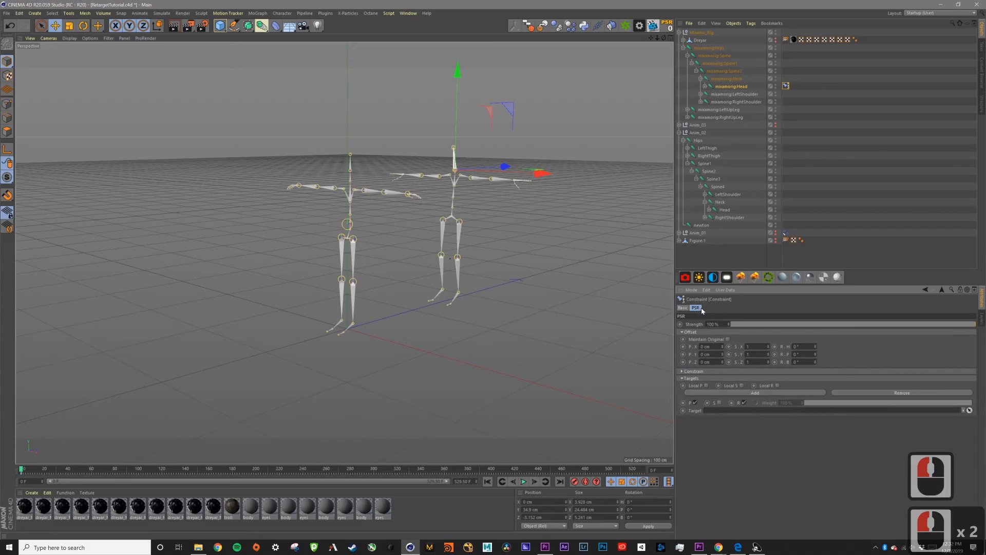
left_click(728, 339)
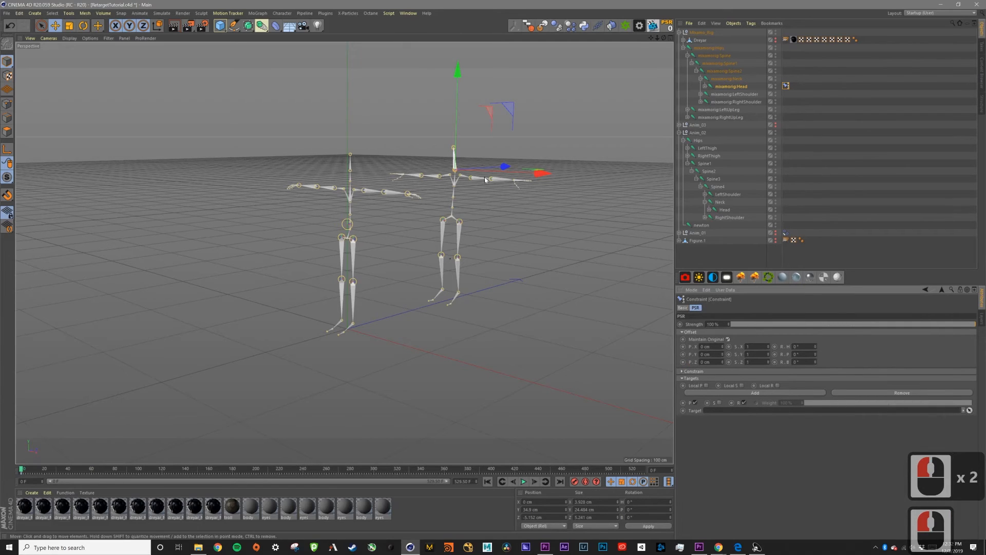
Move the configured Constraint tag from mixamorig:Head onto the Dreyar mesh as a reusable template.
left_click(786, 86)
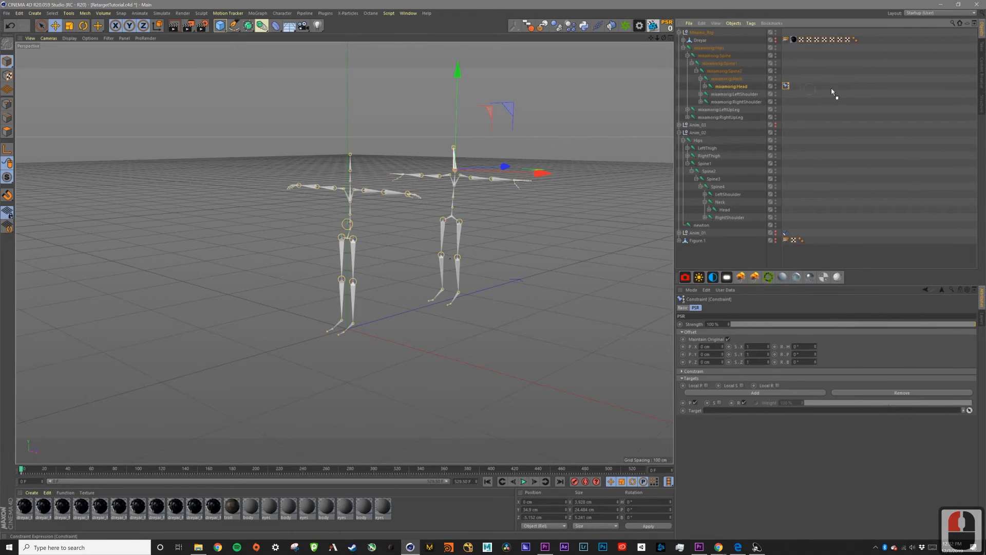
left_click_drag(868, 39, 864, 40)
right_click_drag(449, 180, 487, 159, "alt")
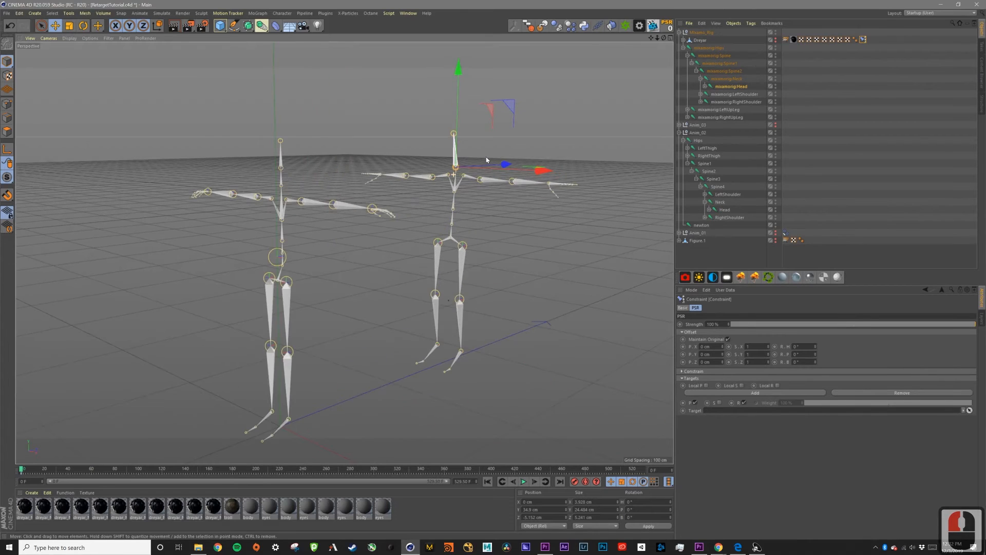
middle_click_drag(460, 188, 455, 170, "alt")
left_click_drag(461, 161, 456, 166, "alt")
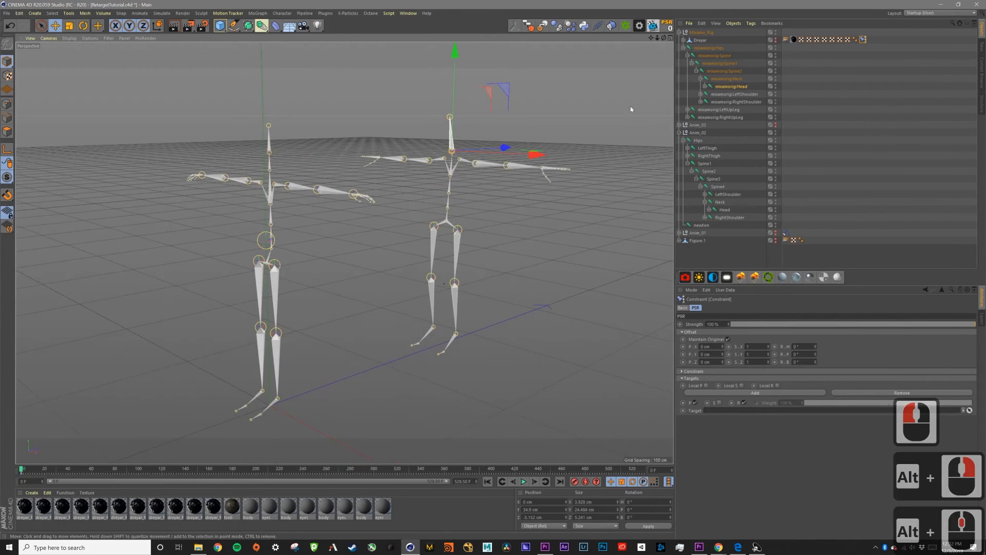
Copy the template Constraint tag from Dreyar onto mixamorig:Head and set its target to the mocap skeleton's Head joint.
left_click(866, 75)
left_click(864, 41)
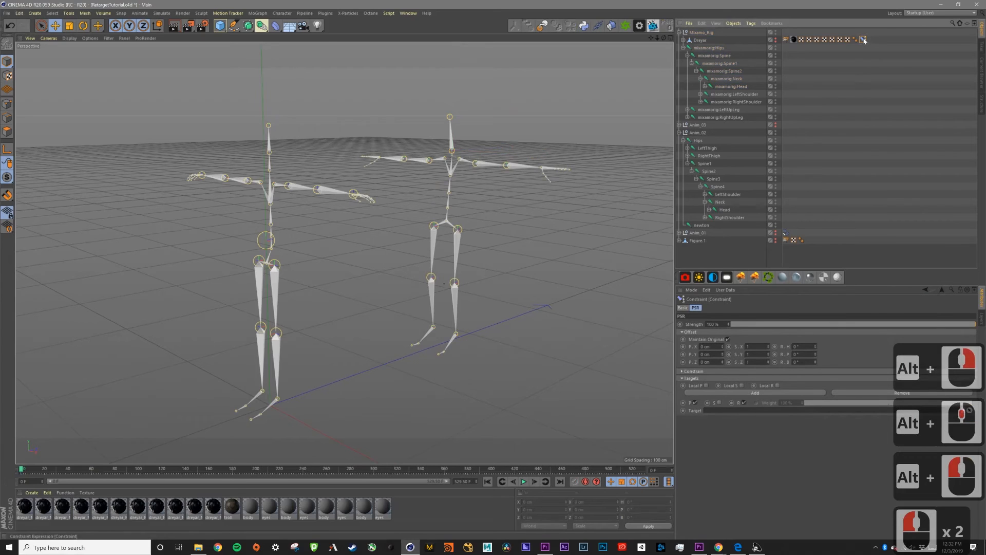
left_click_drag(806, 79, 788, 86, "ctrl")
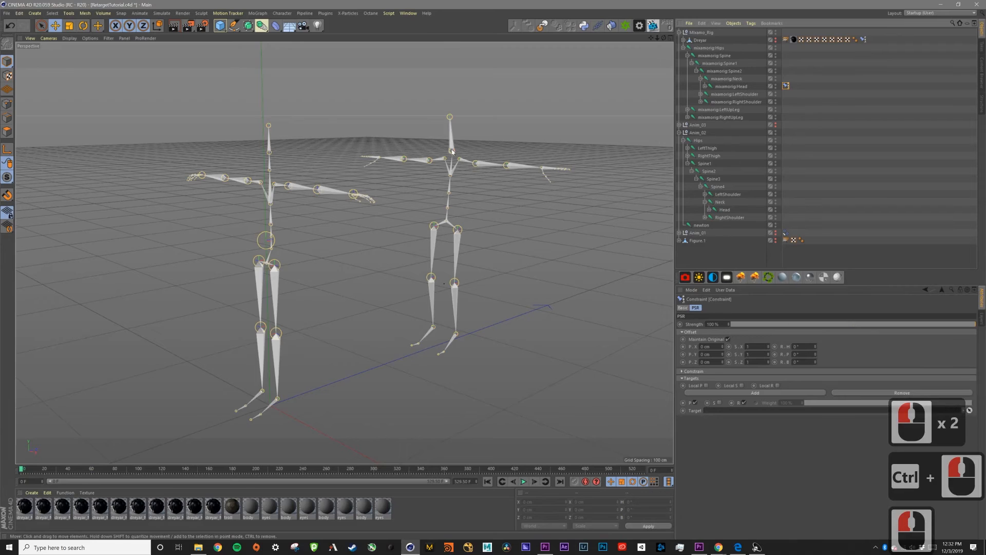
left_click(723, 88)
left_click_drag(795, 81, 786, 88)
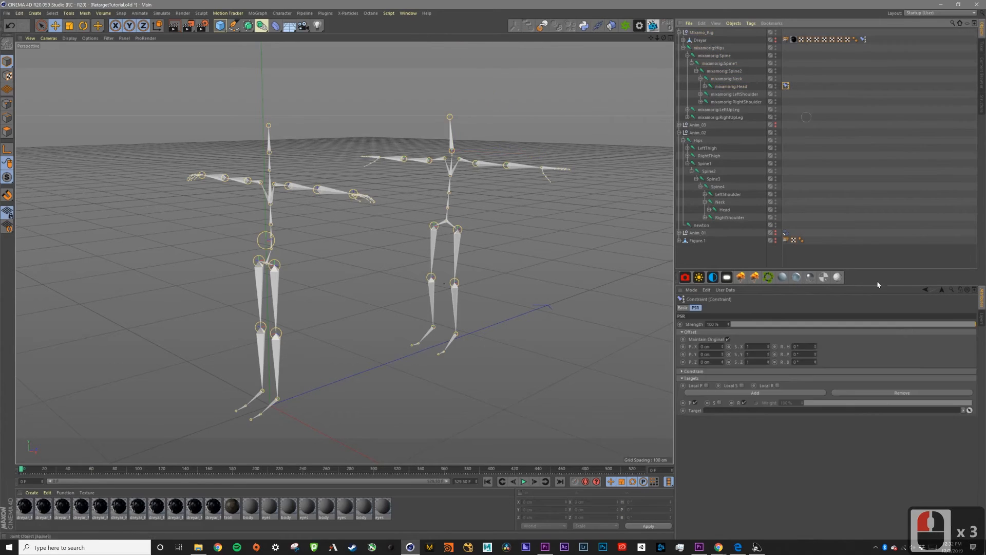
left_click(970, 410)
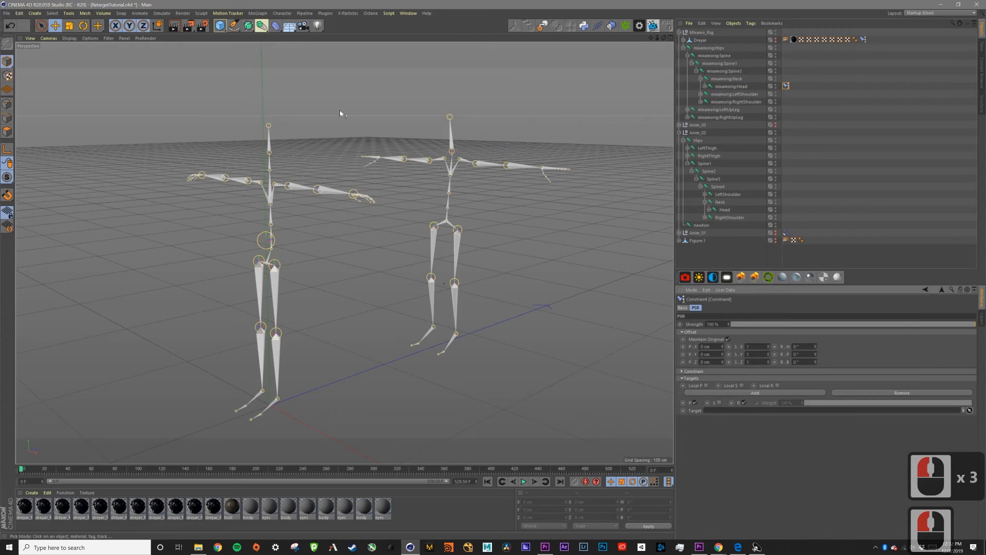
left_click(273, 143)
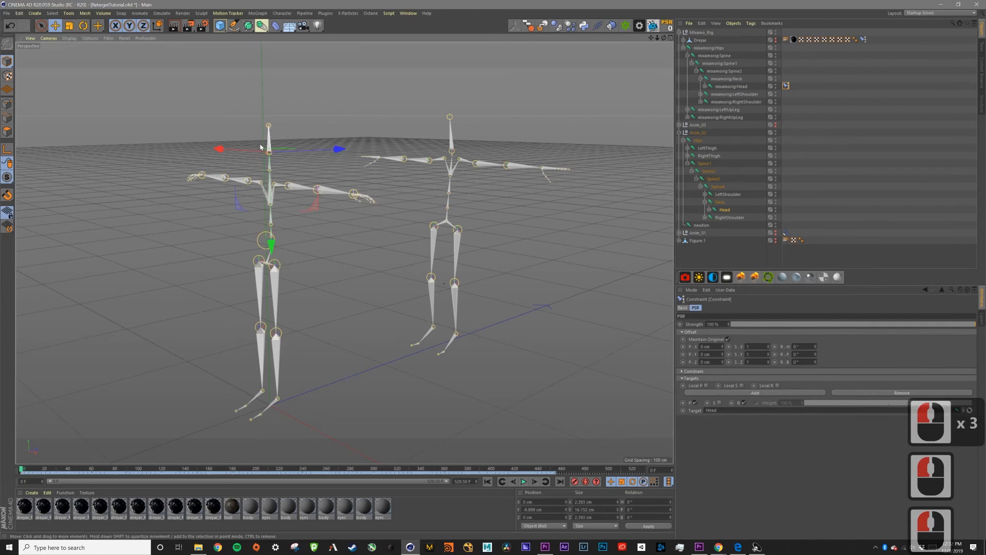
Play the animation to check how the constrained head follows the mocap skeleton, and rewind to frame 0.
left_click(524, 481)
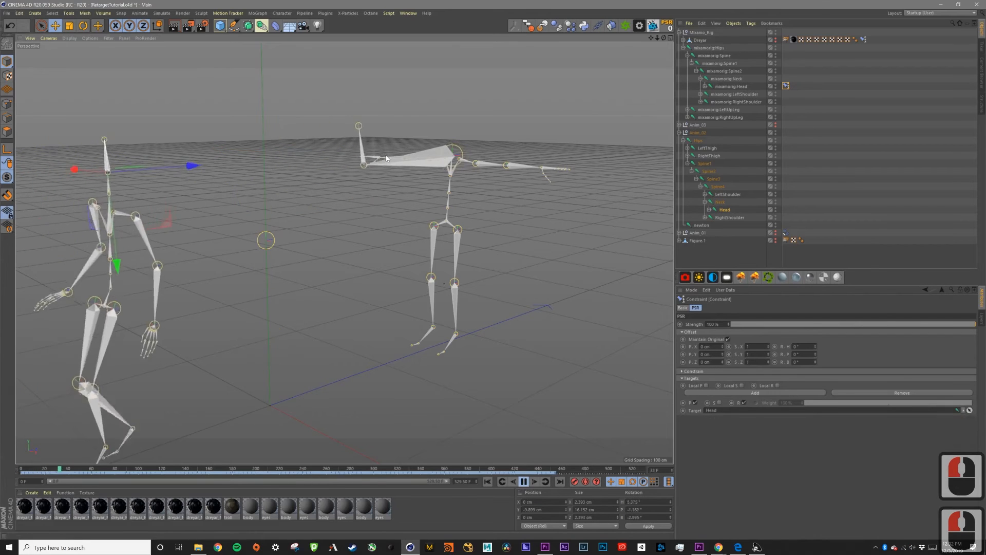
left_click(524, 482)
left_click(488, 483)
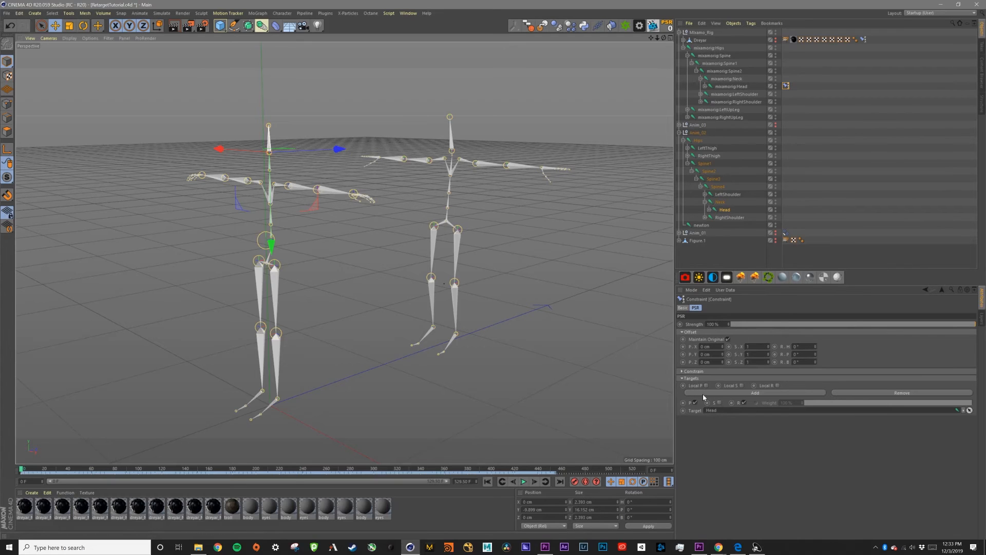
Copy the template Constraint tag onto mixamorig:Neck and set its target to the mocap skeleton's Neck joint.
left_click(737, 80)
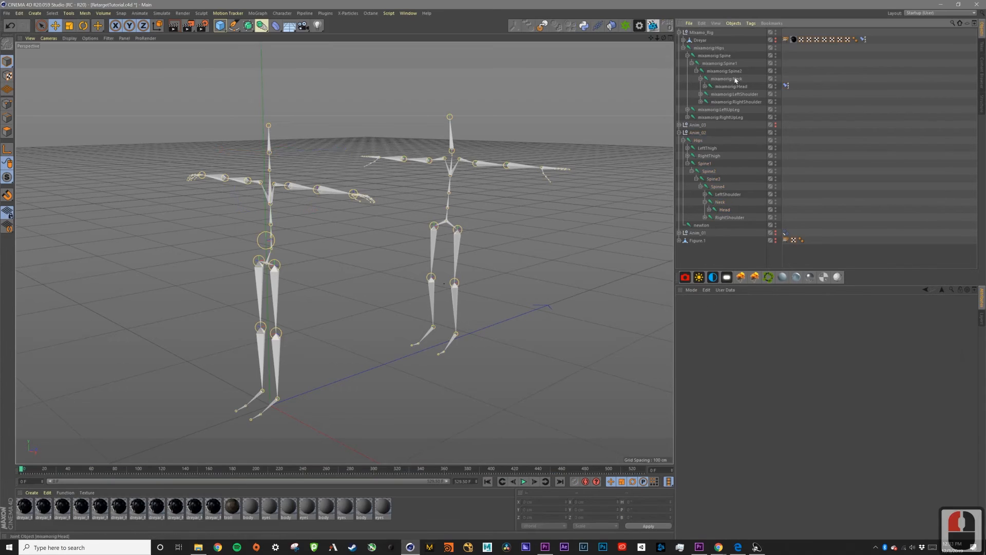
left_click(863, 40)
left_click_drag(819, 77, 800, 78, "ctrl")
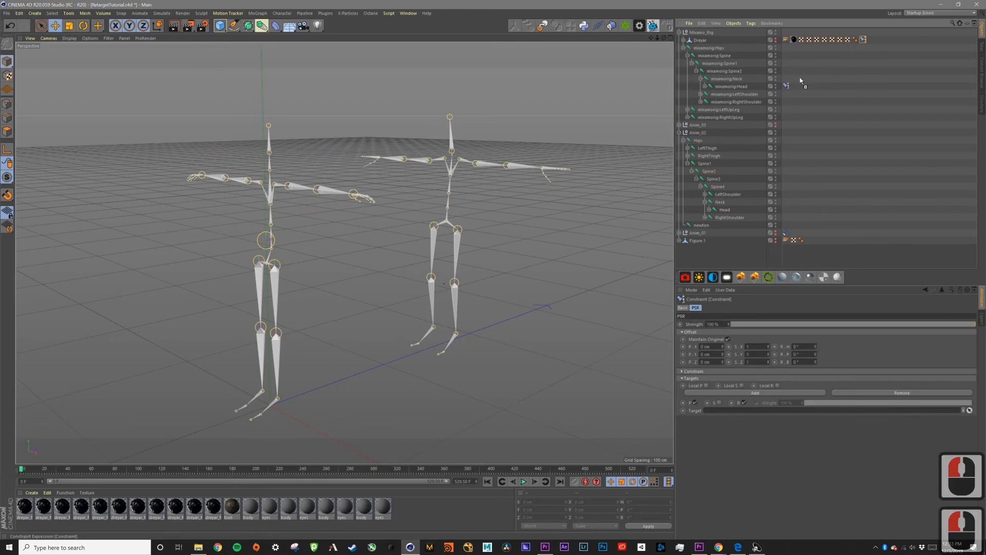
left_click(970, 410)
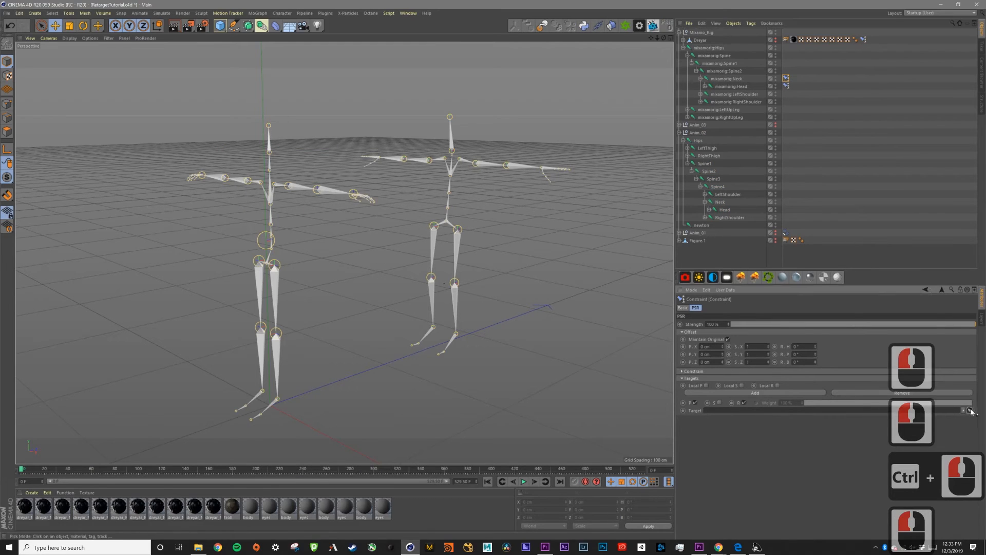
left_click(270, 165)
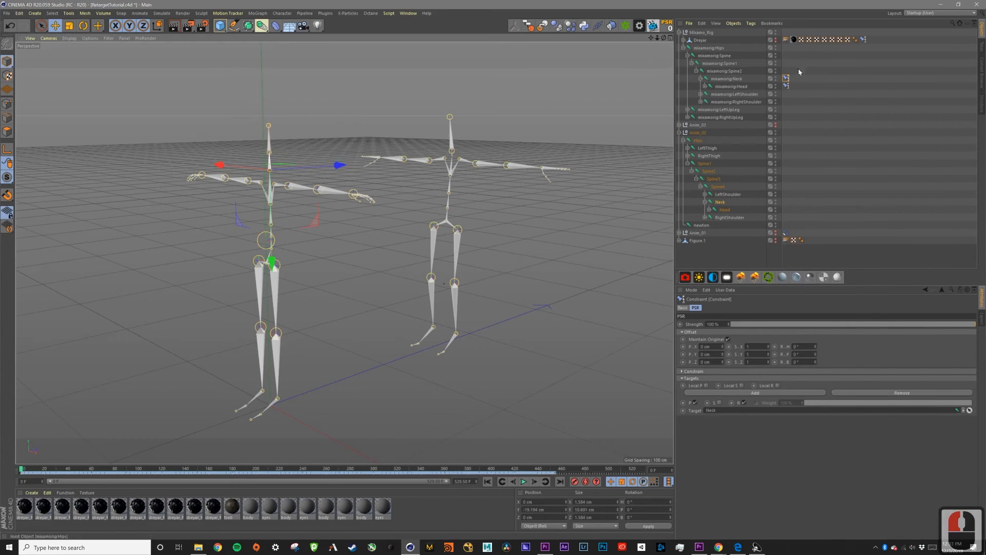
Copy the template Constraint tag onto mixamorig:Spine2 and set its target to the mocap skeleton's Spine4 joint.
left_click(863, 40)
left_click_drag(795, 77, 788, 72, "ctrl")
left_click(906, 294)
left_click(969, 411)
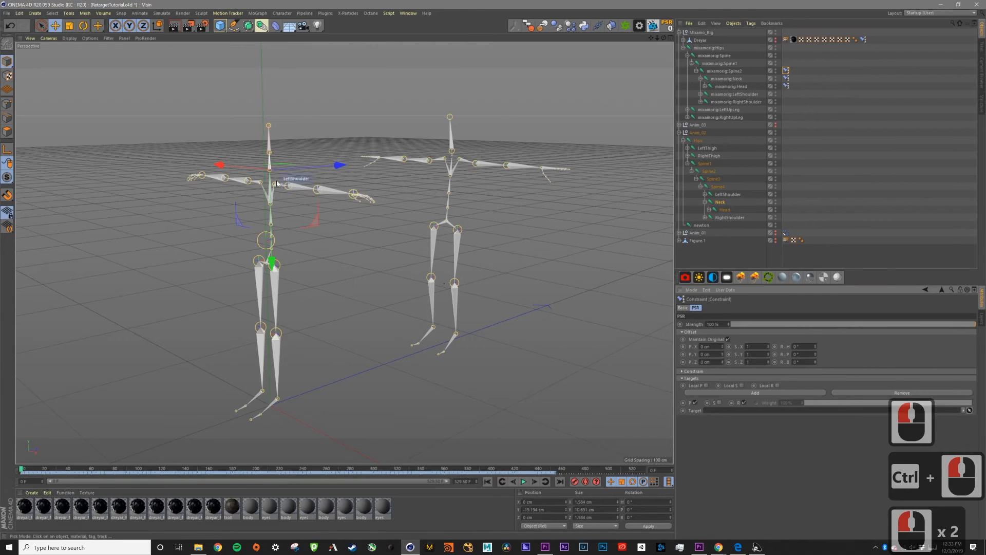
left_click(270, 178)
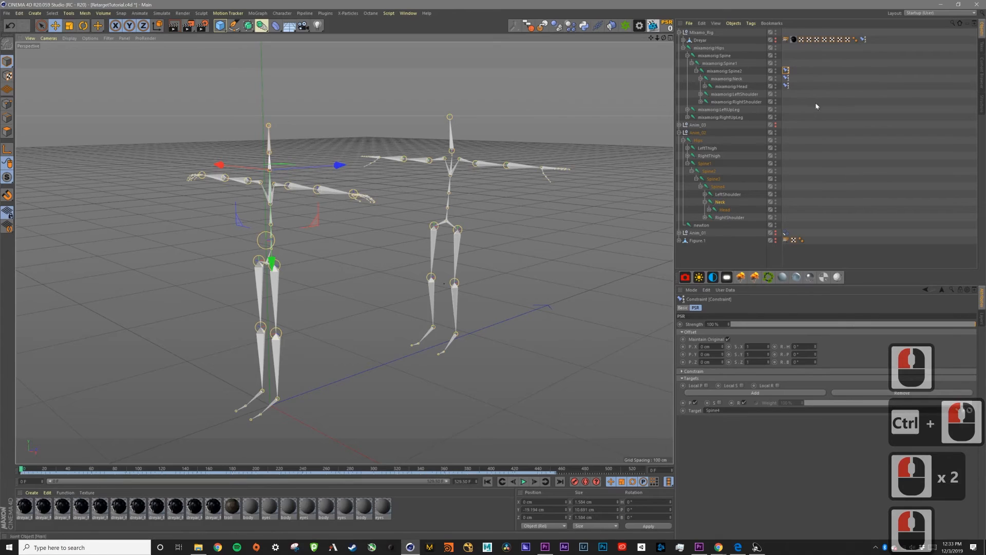
Copy the template Constraint tag onto mixamorig:Spine1 and target the corresponding middle spine joint of the mocap skeleton.
left_click(862, 39)
left_click_drag(801, 70, 787, 62, "ctrl")
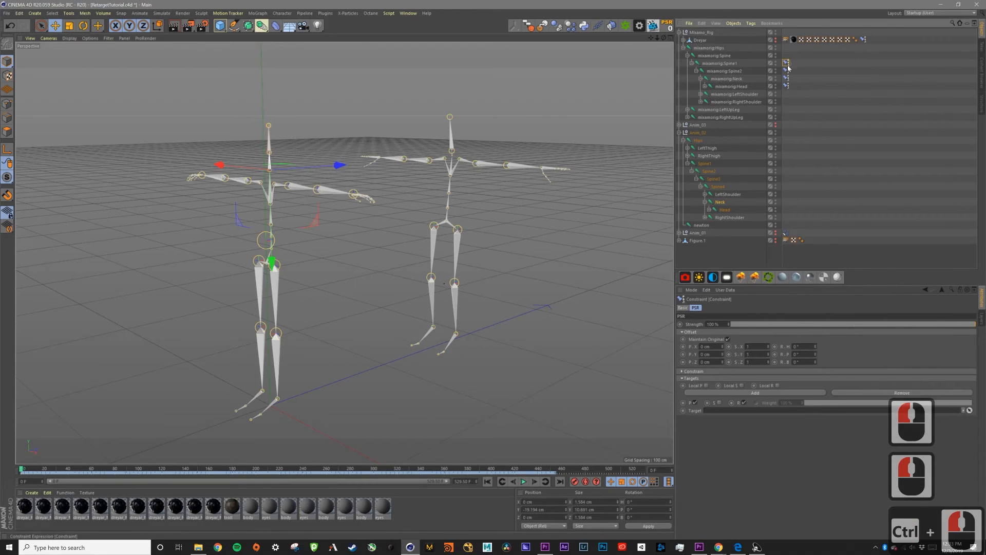
left_click(971, 412)
right_click_drag(272, 212, 314, 179, "alt")
left_click(272, 236)
Copy the template Constraint tag onto mixamorig:Spine and set its target to the mocap skeleton's Spine1 joint.
right_click_drag(273, 234, 480, 222, "alt")
left_click(861, 44)
left_click(863, 40)
left_click_drag(805, 60, 790, 56, "ctrl")
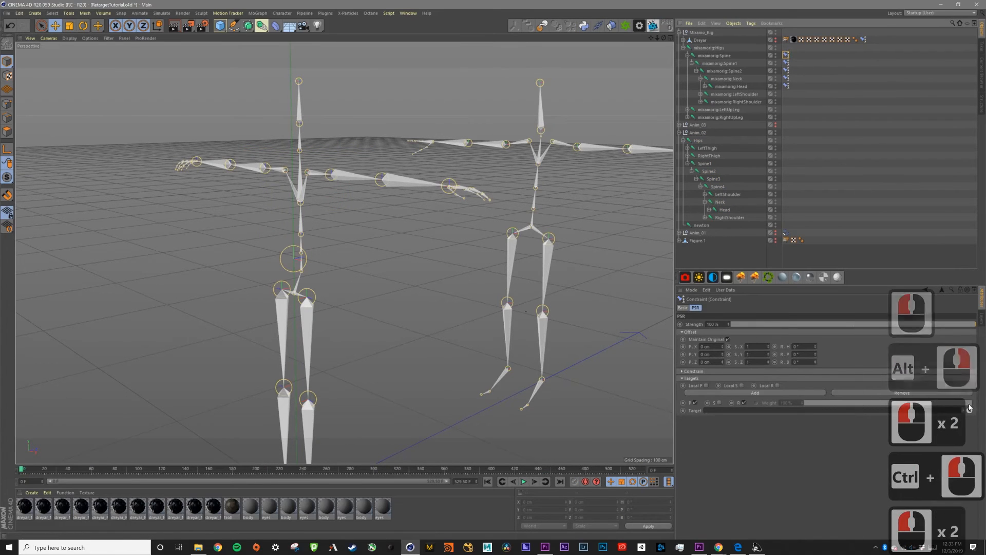
left_click(969, 410)
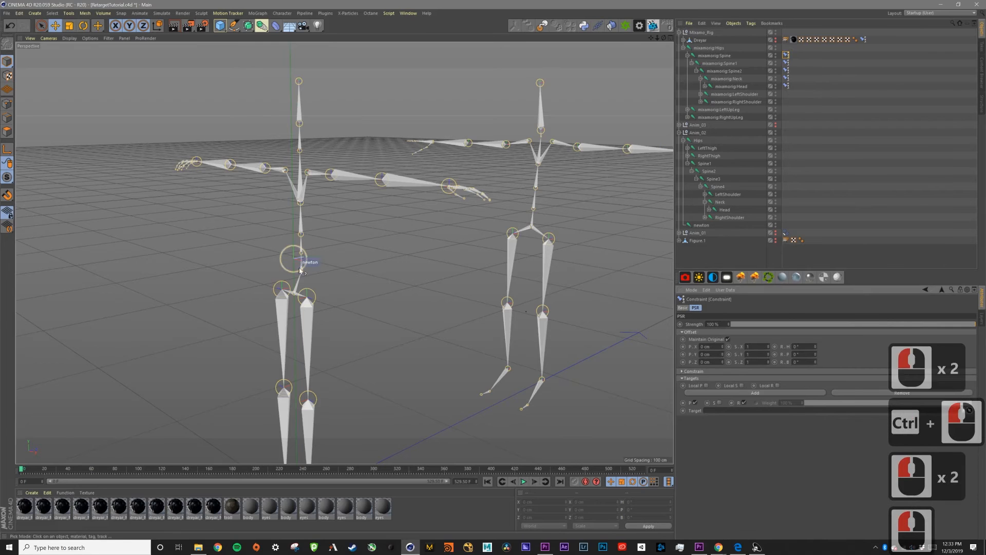
right_click_drag(297, 264, 317, 269, "alt")
left_click(305, 267)
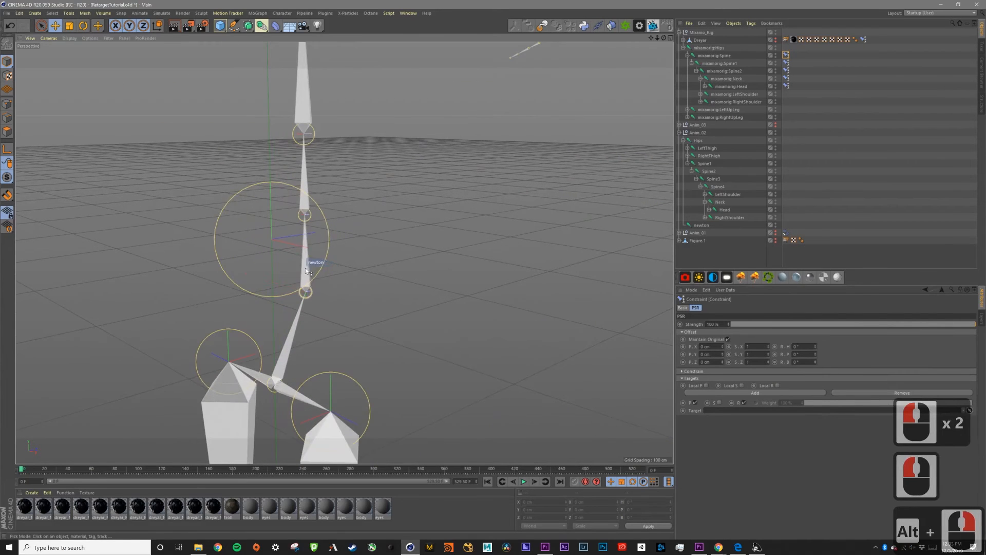
right_click_drag(325, 227, 173, 321, "alt")
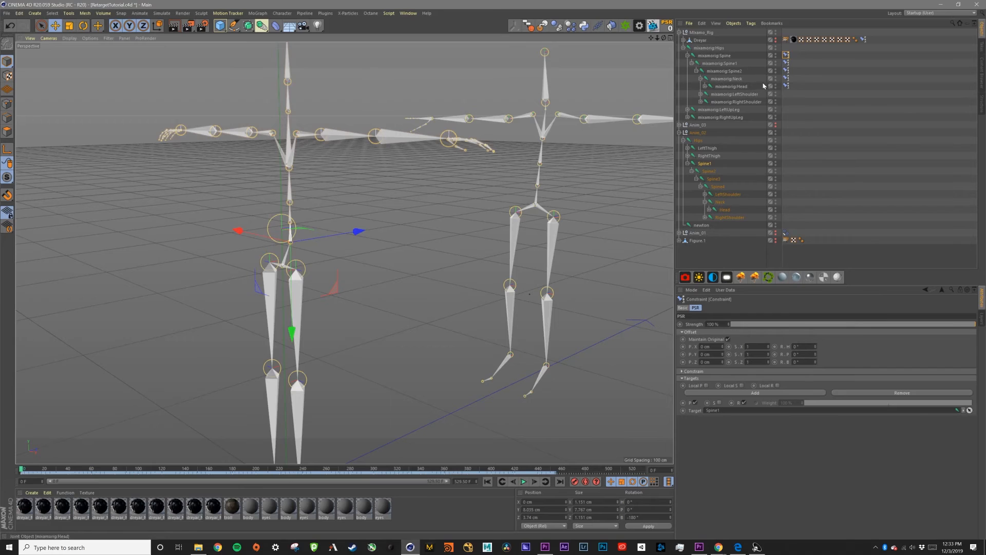
Compare the mixamorig:Spine constraint's target with the lower spine joints of the Mixamo and mocap skeletons.
left_click(785, 56)
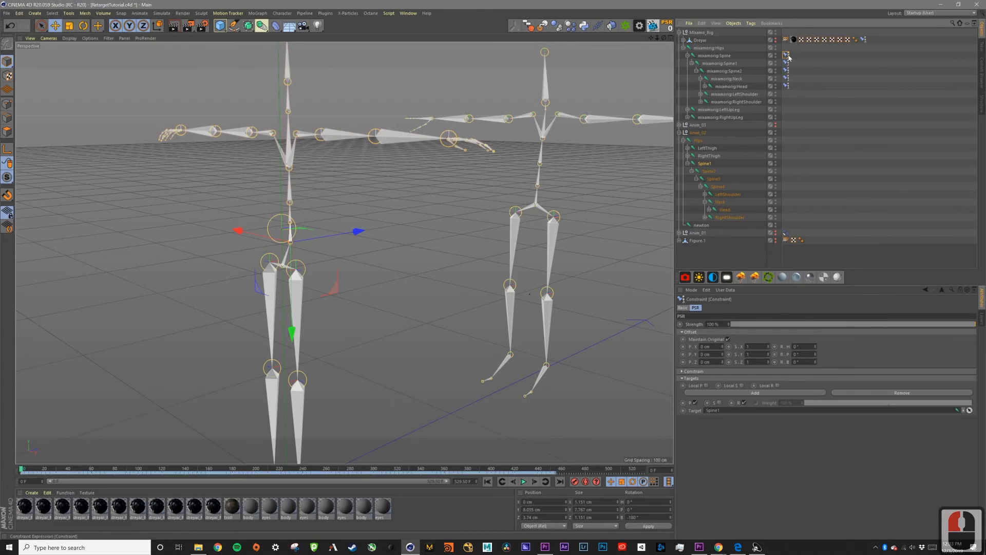
left_click(724, 55)
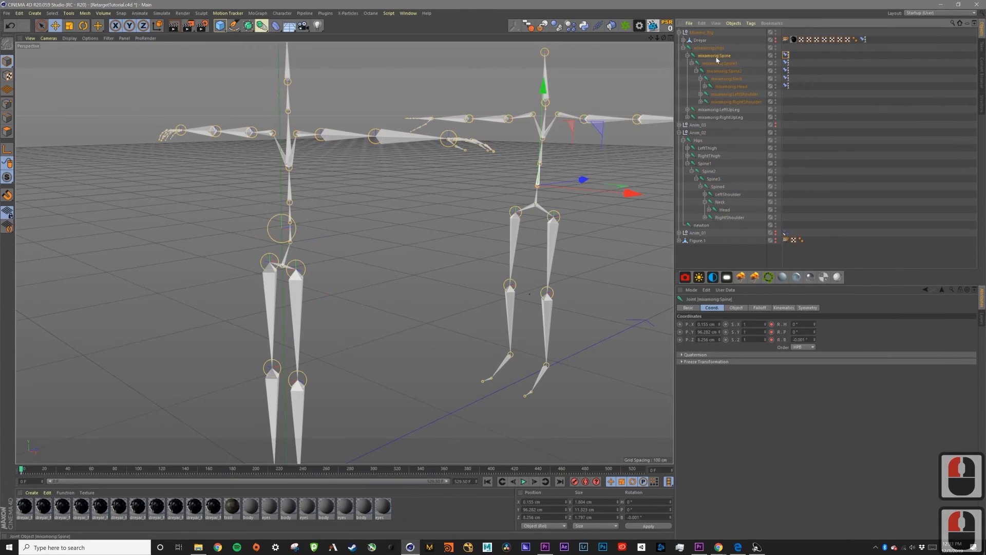
left_click(538, 124)
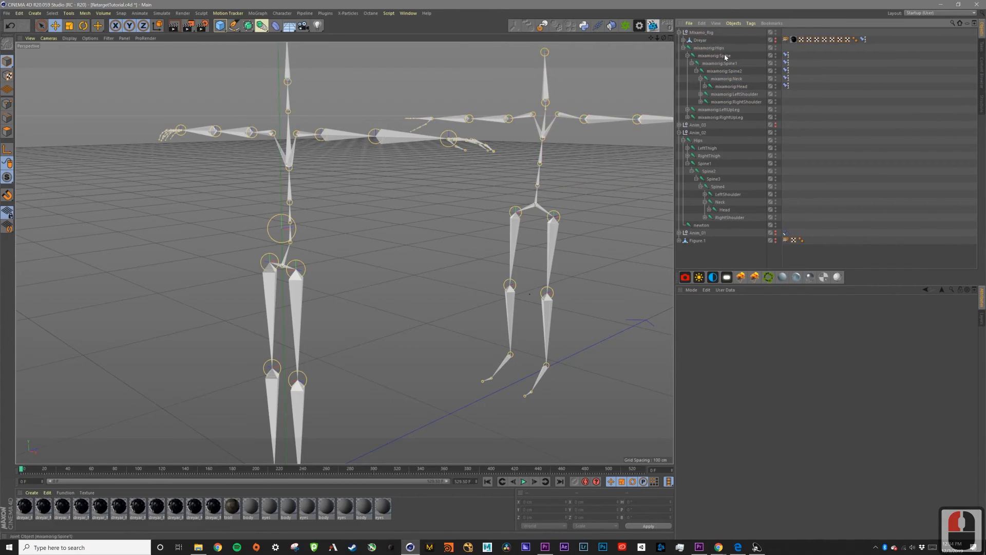
left_click(539, 178)
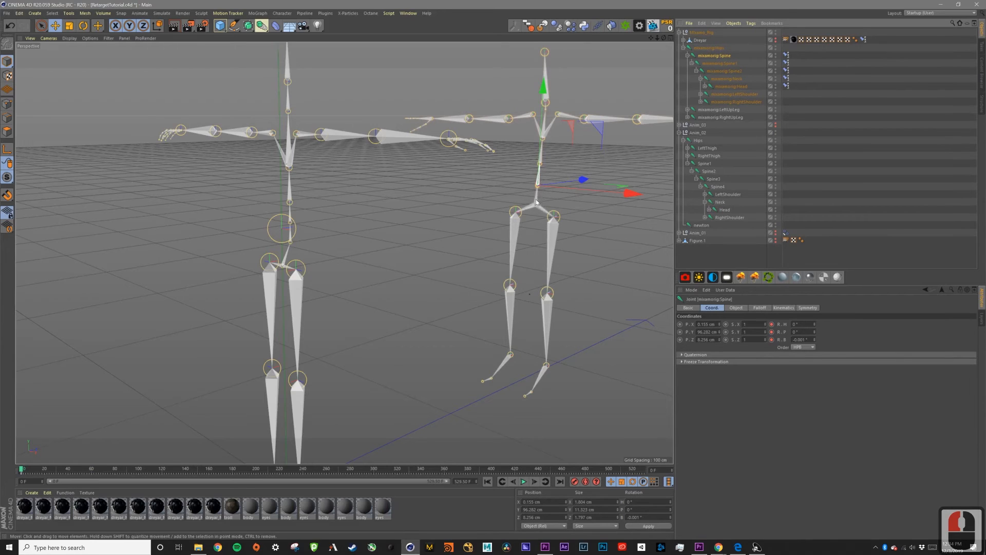
left_click(787, 55)
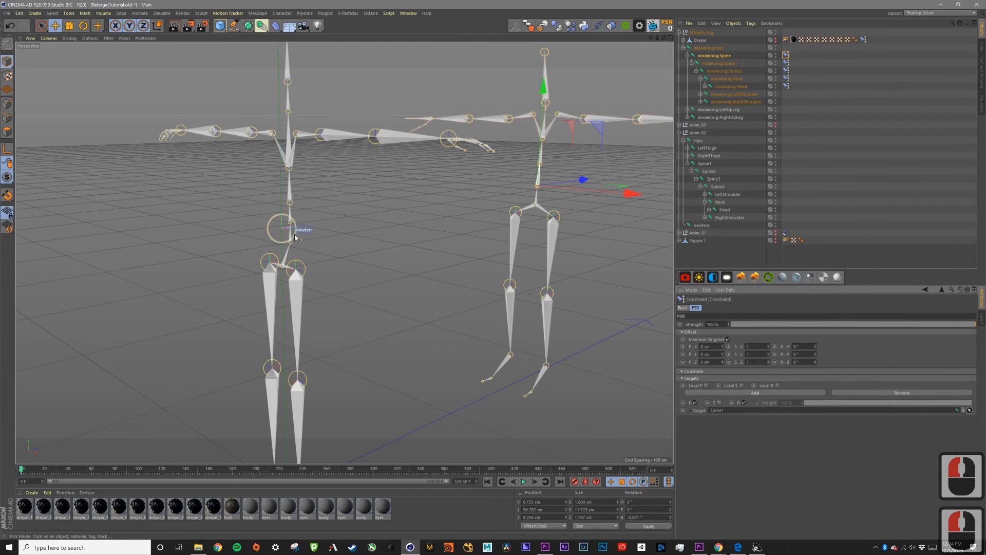
right_click_drag(291, 235, 416, 170, "alt")
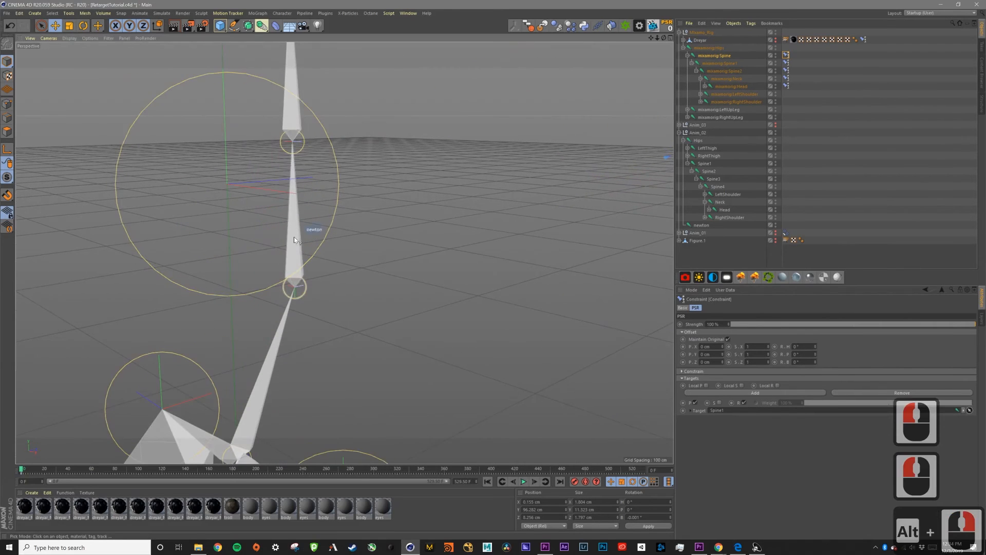
left_click(293, 236)
mouse_move(293, 271)
right_mouse_down("alt")
mouse_move(198, 324)
mouse_move(288, 282)
right_mouse_up("alt")
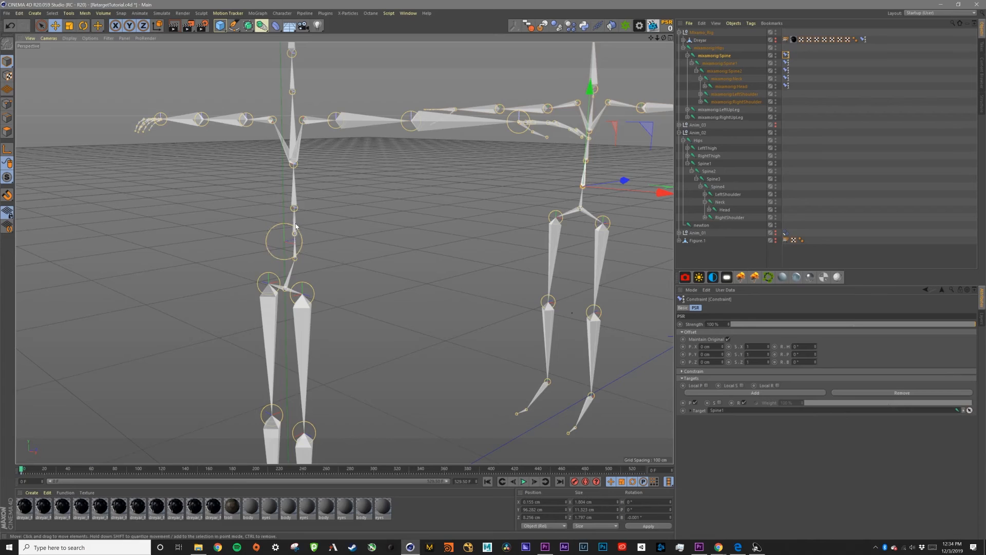
left_click_drag(290, 263, 297, 277, "alt")
right_click_drag(292, 289, 284, 288, "alt")
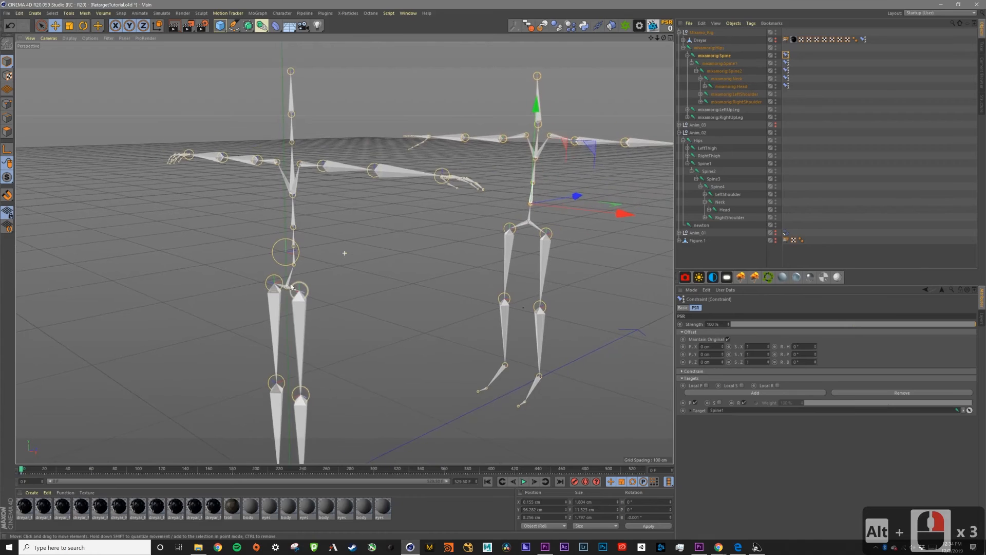
middle_click_drag(343, 251, 332, 216, "alt")
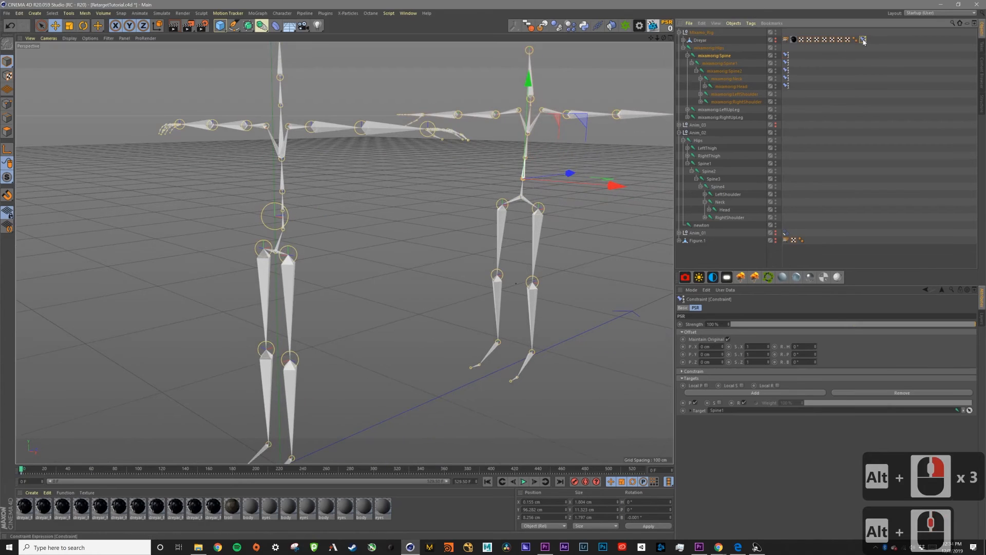
Copy the template Constraint tag onto mixamorig:Hips, targeting the mocap Hips, and onto the left arm joints from mixamorig:LeftShoulder to mixamorig:LeftHand.
left_click_drag(863, 39, 787, 47)
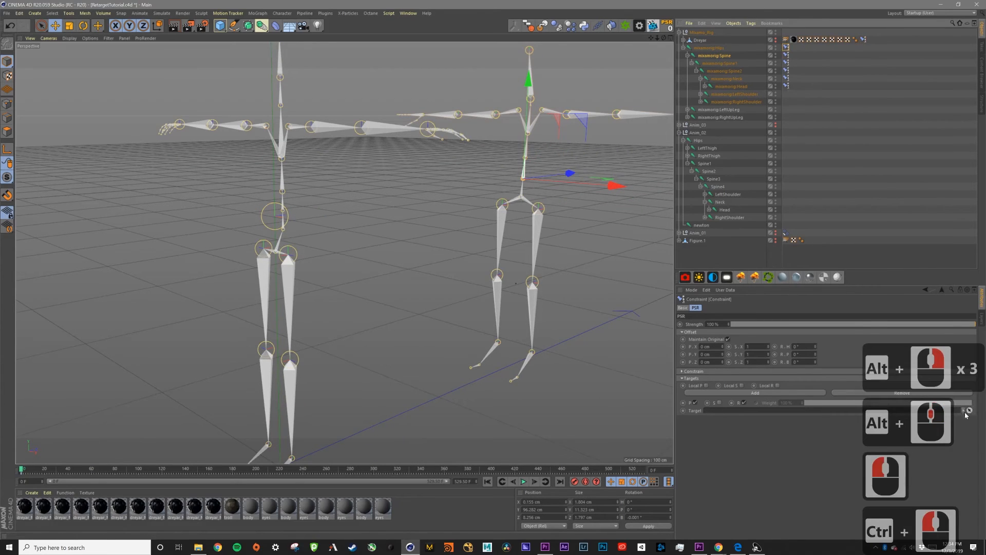
left_click(970, 411)
left_click_drag(863, 39, 786, 94, "ctrl")
left_click(700, 94)
left_click(705, 102)
left_click(709, 109)
left_click(786, 94)
left_click_drag(863, 40, 786, 117, "ctrl")
left_click(969, 411)
Examine the mocap skeleton's left hand and finger joints up close, along with the joint hierarchy under mixamorig:LeftHand.
left_click_drag(424, 132, 380, 178, "alt")
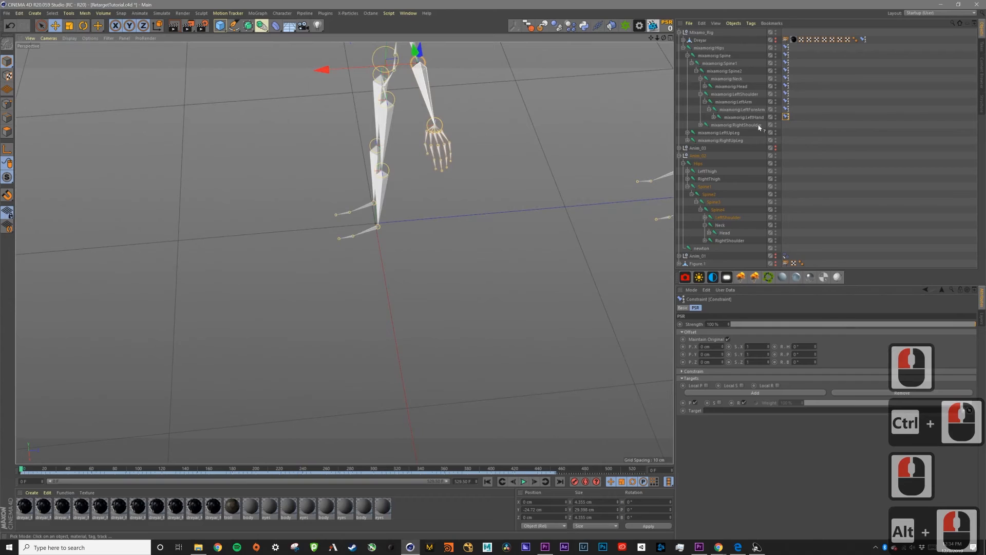
key("Escape")
left_click(781, 123)
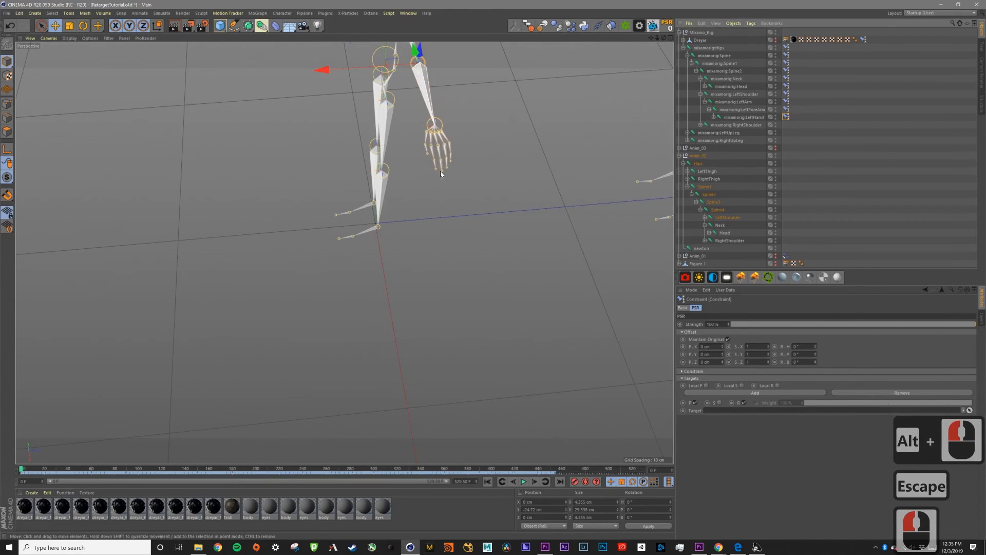
mouse_move(436, 137)
right_mouse_down("alt")
mouse_move(469, 104)
mouse_move(432, 138)
right_mouse_up("alt")
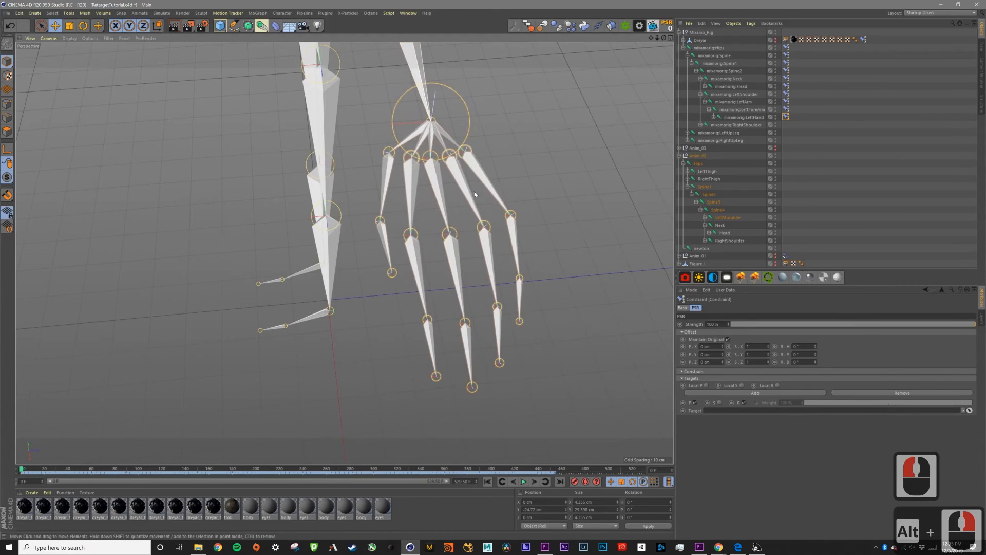
mouse_move(440, 138)
right_mouse_down("alt")
mouse_move(398, 147)
mouse_move(431, 144)
right_mouse_up("alt")
left_click_drag(432, 144, 496, 110, "alt")
left_click(714, 117)
left_click(718, 125)
left_click(721, 134)
left_click(723, 135)
left_click(723, 134)
left_click(727, 140)
left_click(723, 133)
left_click(718, 125)
left_click(714, 117)
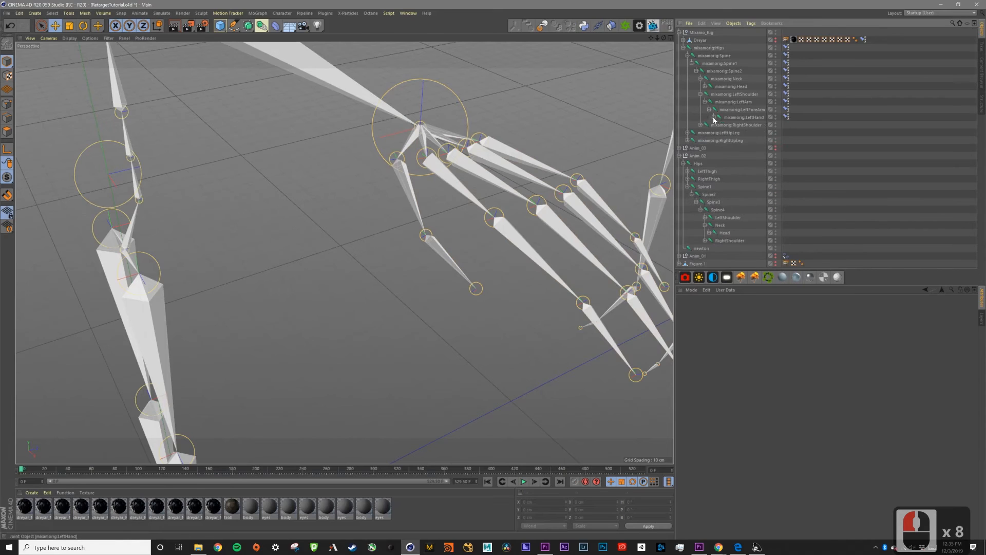
Set the target of the mixamorig:LeftHand constraint to the mocap skeleton's left hand joint.
left_click(722, 118)
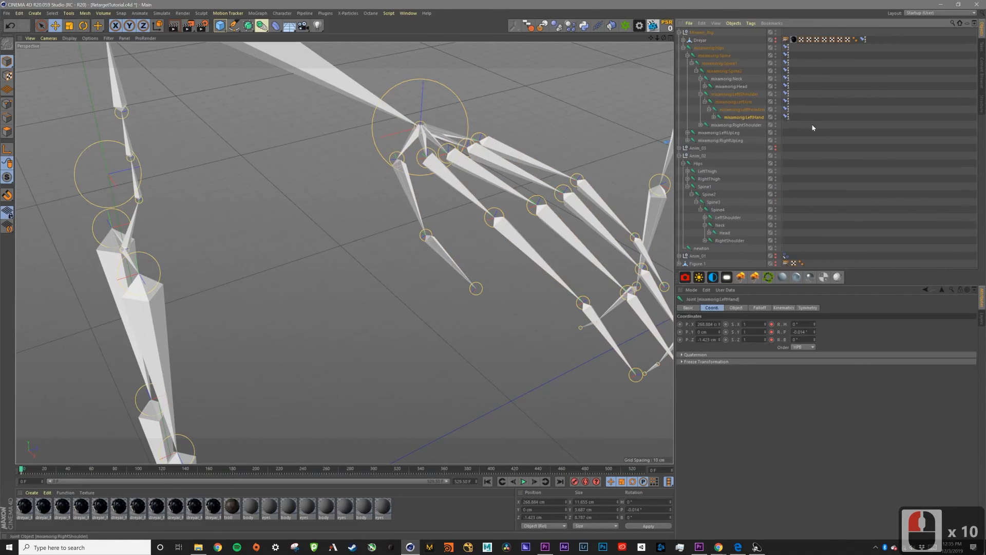
left_click(786, 117)
left_click(970, 411)
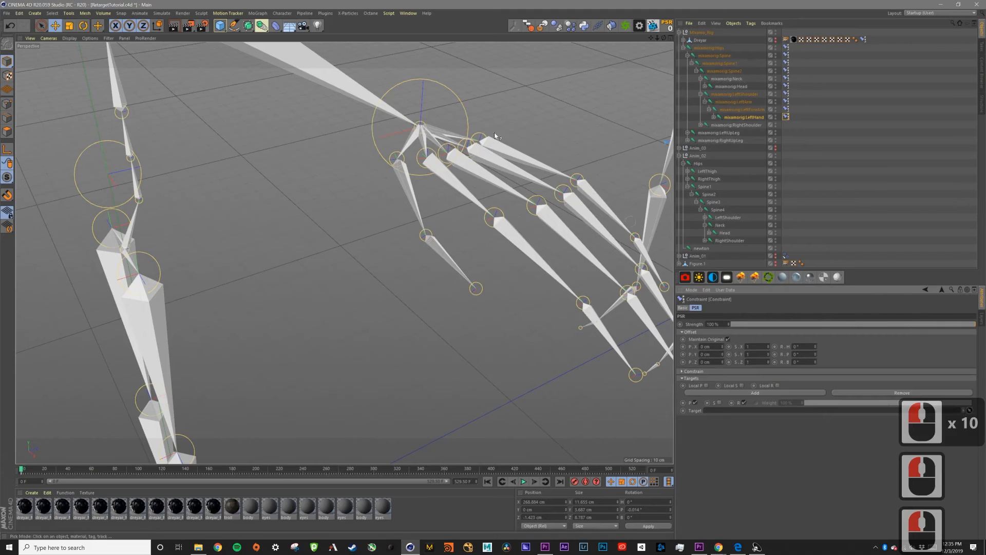
left_click(446, 123)
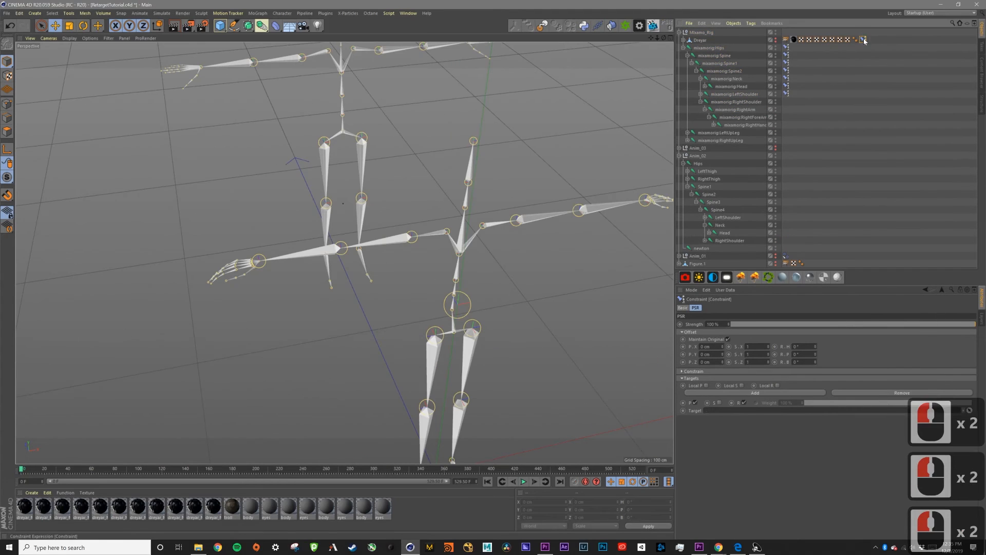
Copy the template Constraint tag onto the remaining right arm and leg joints of the Mixamo rig, targeting the matching mocap joints.
left_click(447, 232, "ctrl")
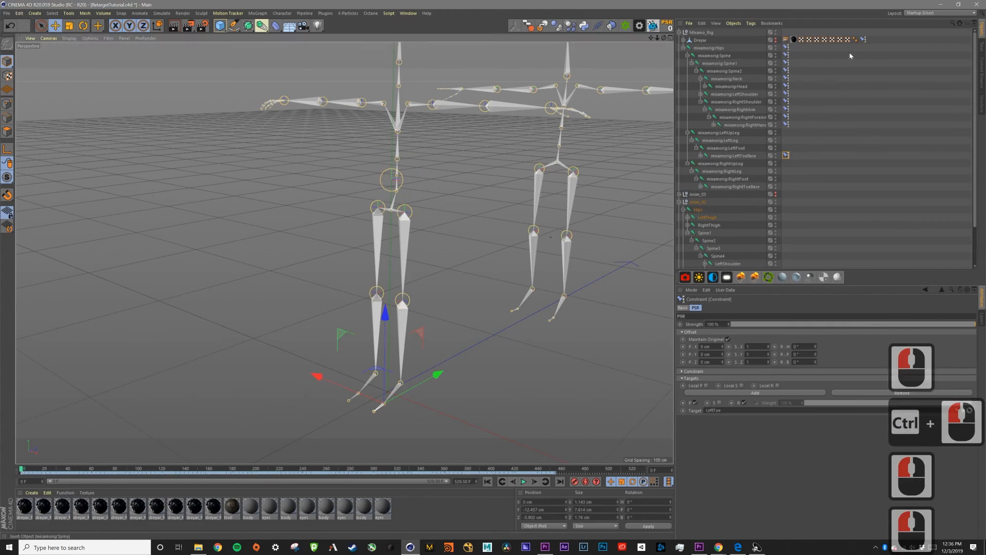
left_click(863, 39)
left_click_drag(863, 39, 722, 164, "ctrl")
left_click(970, 410)
left_click(380, 413)
left_click(970, 410)
left_click(368, 390)
left_click(970, 411)
left_click(369, 304)
Copy the template Constraint tag onto mixamorig:RightUpLeg and set its target to the mocap skeleton's RightThigh joint.
left_click(863, 39)
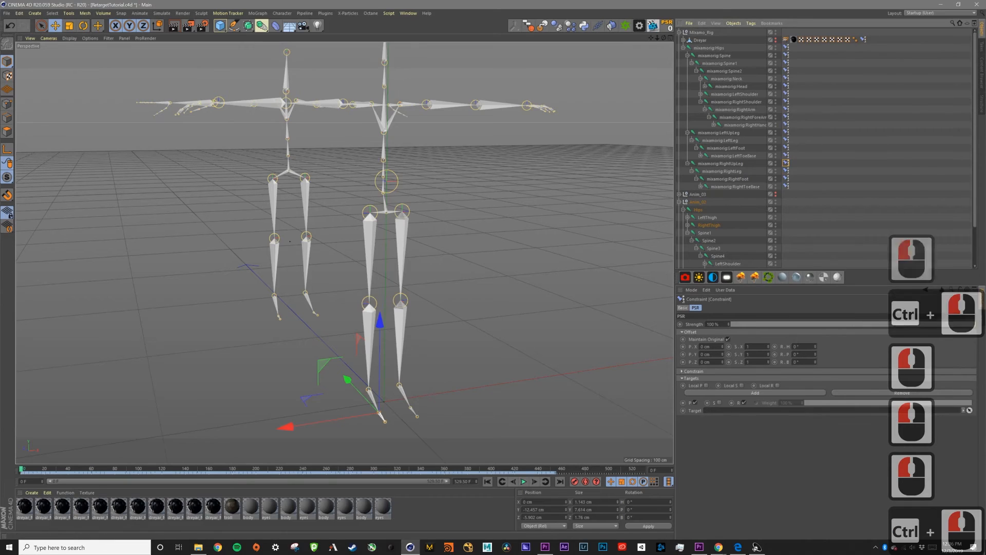
left_click(970, 411)
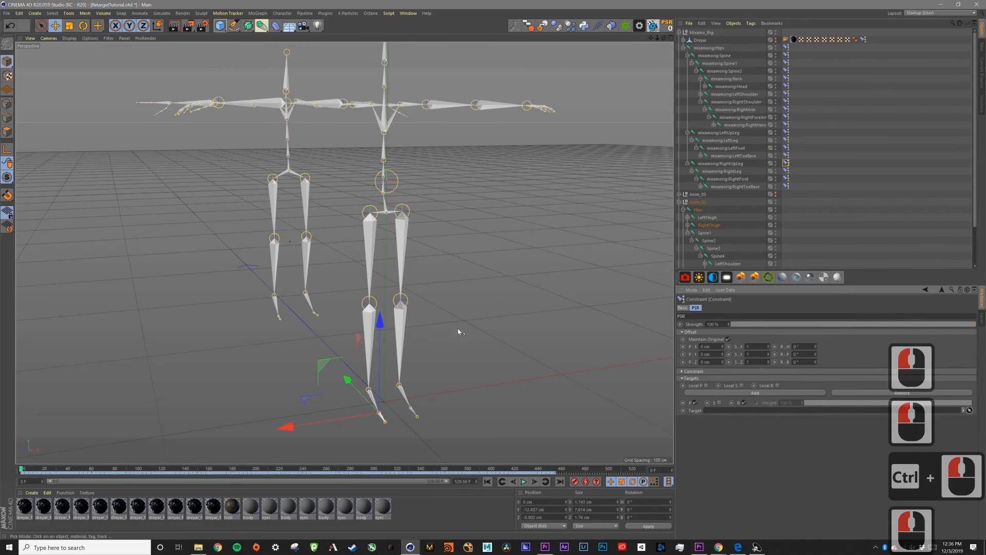
left_click(369, 232)
Check the mixamorig:Hips constraint, collapse the Mixamo joint hierarchy, and play the animation to compare both skeletons.
left_click_drag(340, 273, 271, 263, "alt")
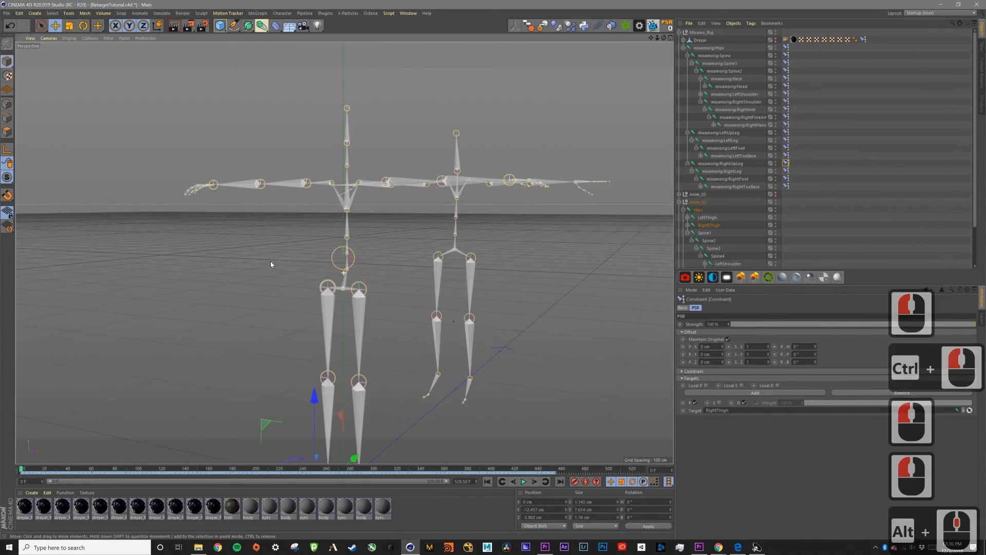
right_click_drag(427, 264, 374, 265, "alt")
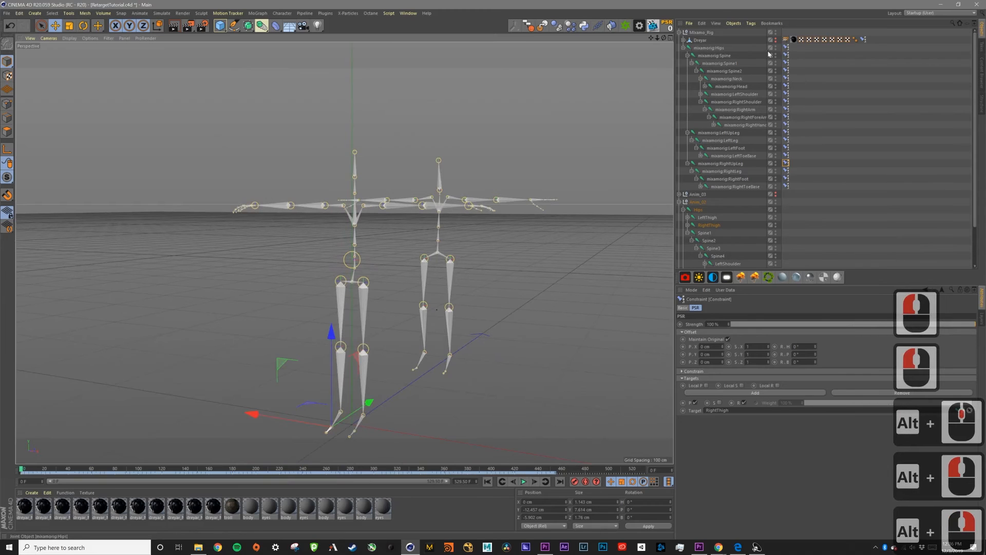
left_click(788, 48)
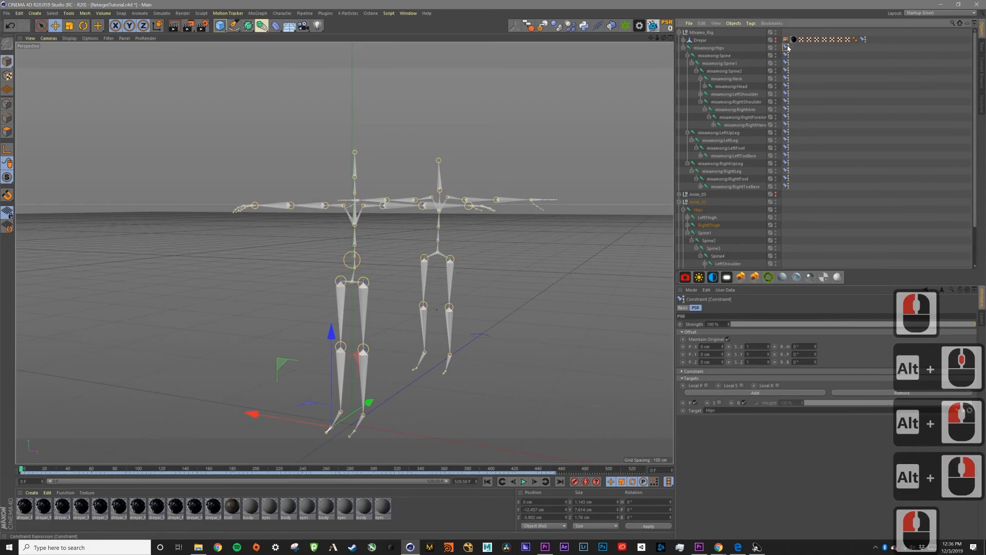
left_click(691, 48)
left_click(661, 226)
left_click_drag(660, 226, 412, 284, "alt")
right_click_drag(412, 284, 344, 251, "alt")
middle_click_drag(344, 252, 350, 238, "alt")
left_click(532, 482)
left_click(523, 482)
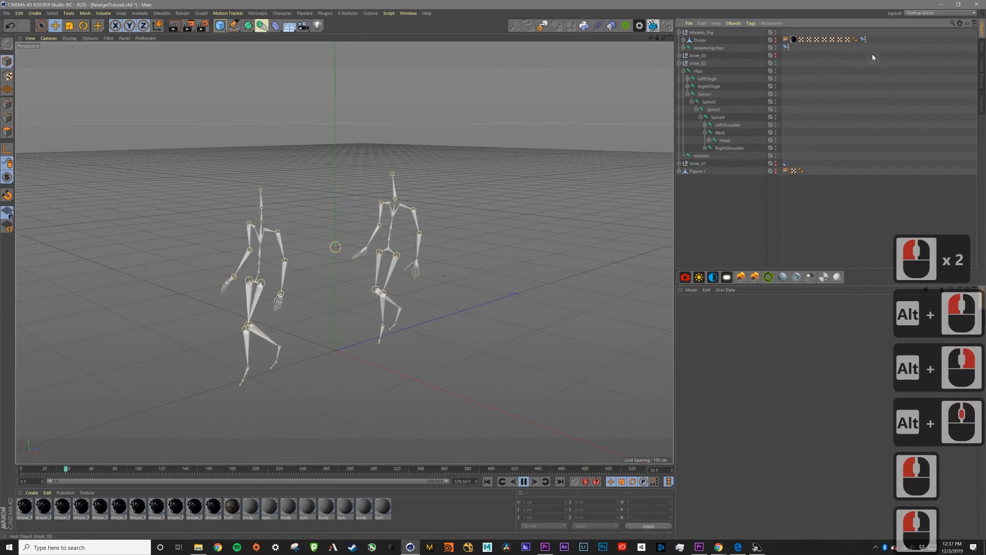
Delete the template Constraint tag from the Dreyar mesh and make the mesh visible in the viewport.
left_click(865, 39)
key("Delete")
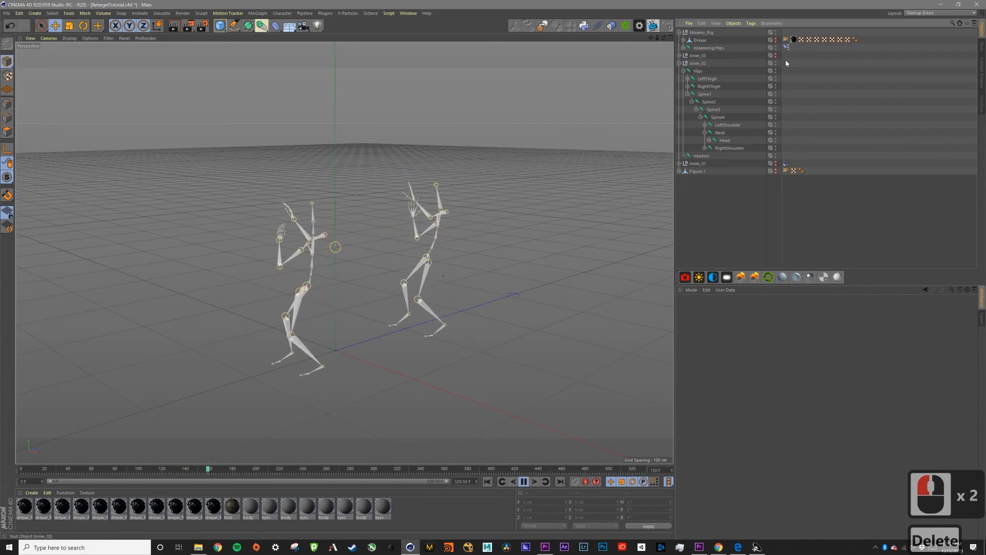
left_click(776, 40, "alt")
mouse_move(379, 238)
left_mouse_down("alt")
mouse_move(431, 239)
mouse_move(329, 234)
mouse_move(363, 230)
left_mouse_up("alt")
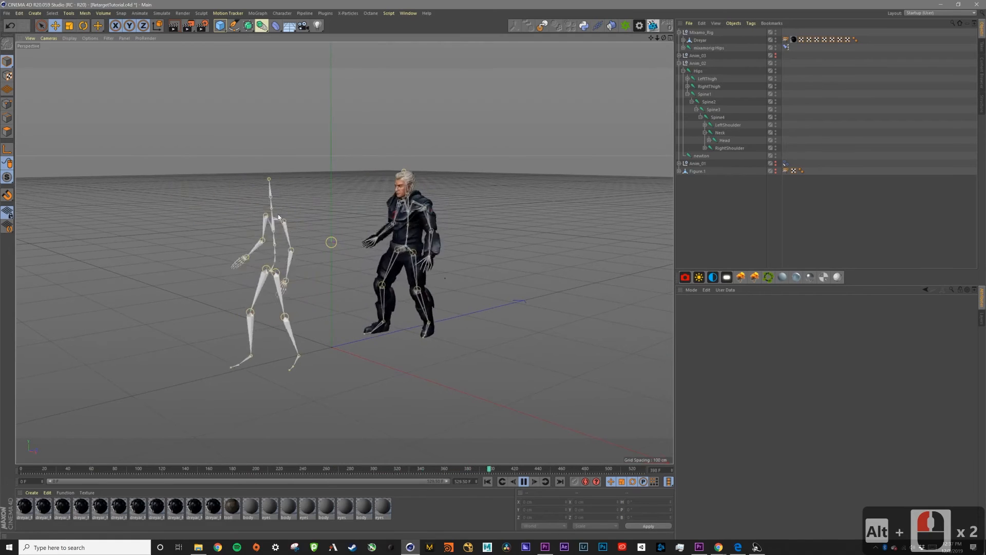
Stop the playback and return to the first frame with the mocap skeleton and the character in view.
left_click(525, 483)
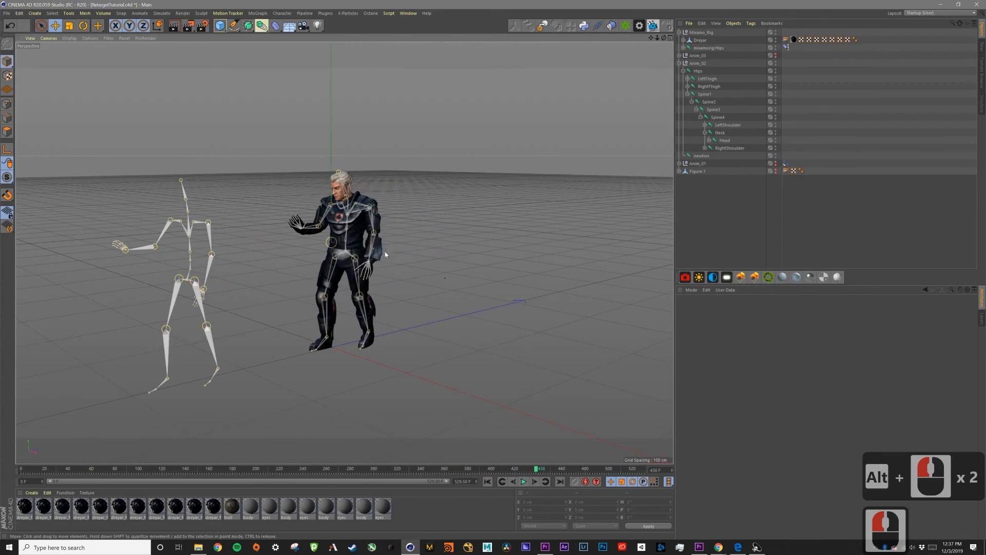
middle_click_drag(346, 225, 429, 216, "alt")
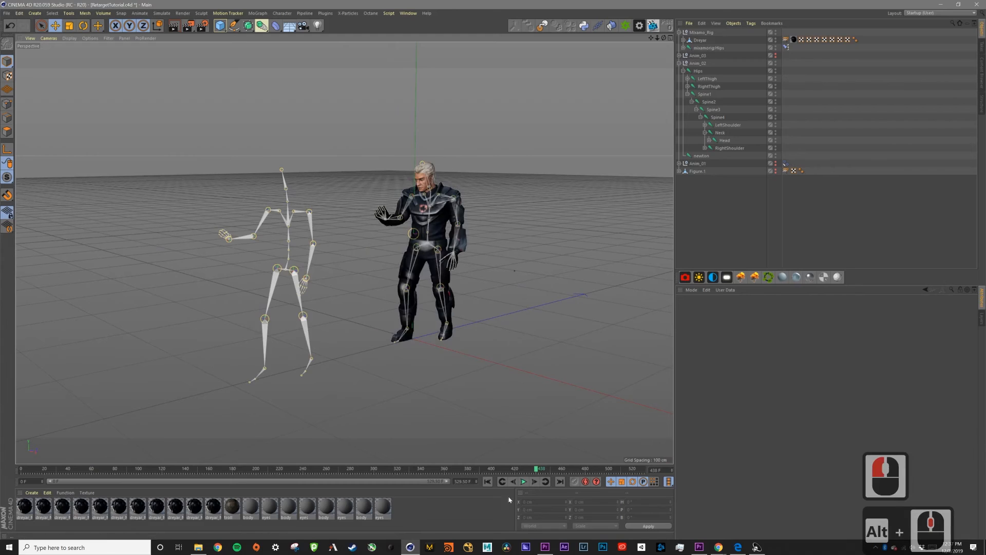
left_click(487, 482)
middle_click_drag(562, 201, 487, 205, "alt")
right_click_drag(487, 206, 704, 178, "alt")
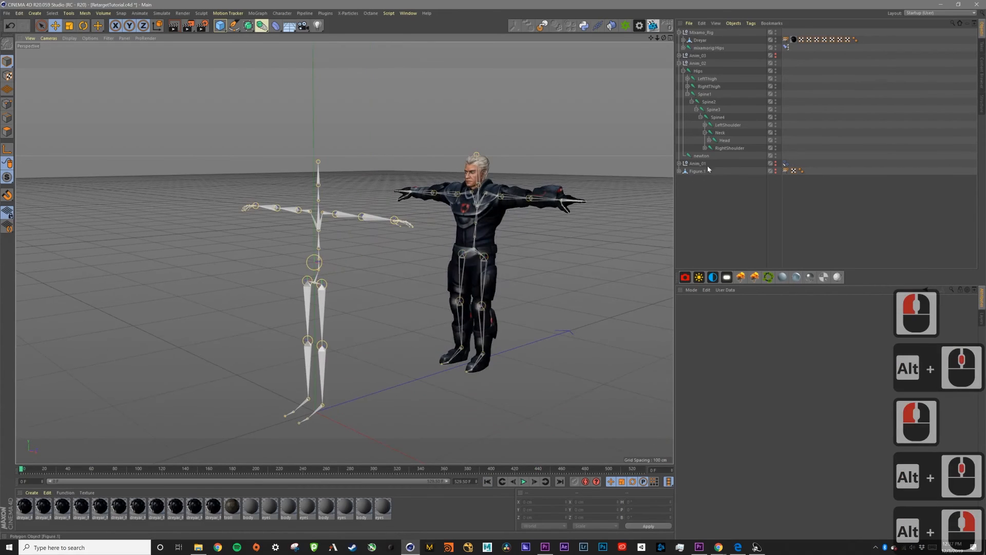
Show the Figure mannequin mesh briefly around the mocap skeleton for comparison and hide it again.
left_click(776, 172)
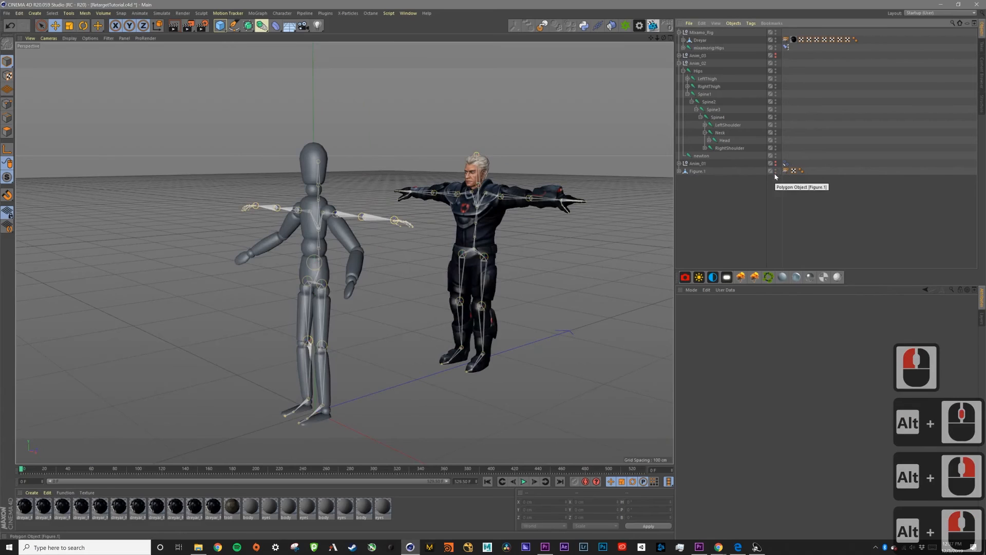
left_click(775, 174, "alt")
left_click(775, 174, "alt")
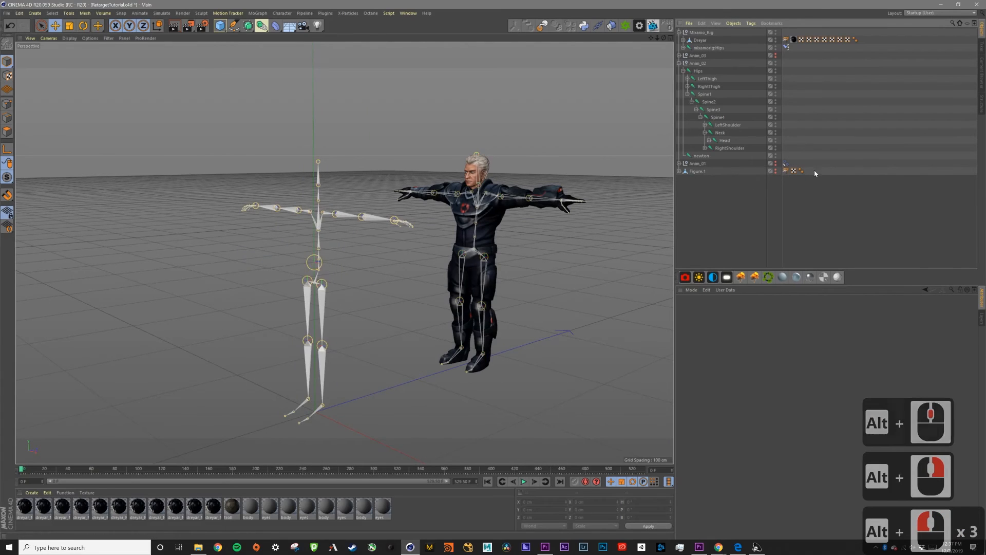
left_click(777, 174, "alt")
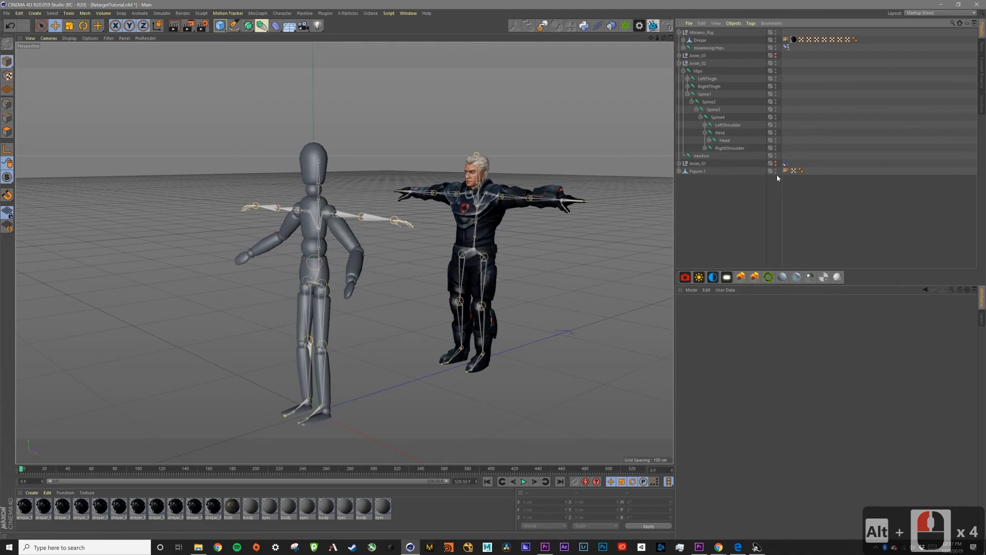
left_click(776, 172, "alt")
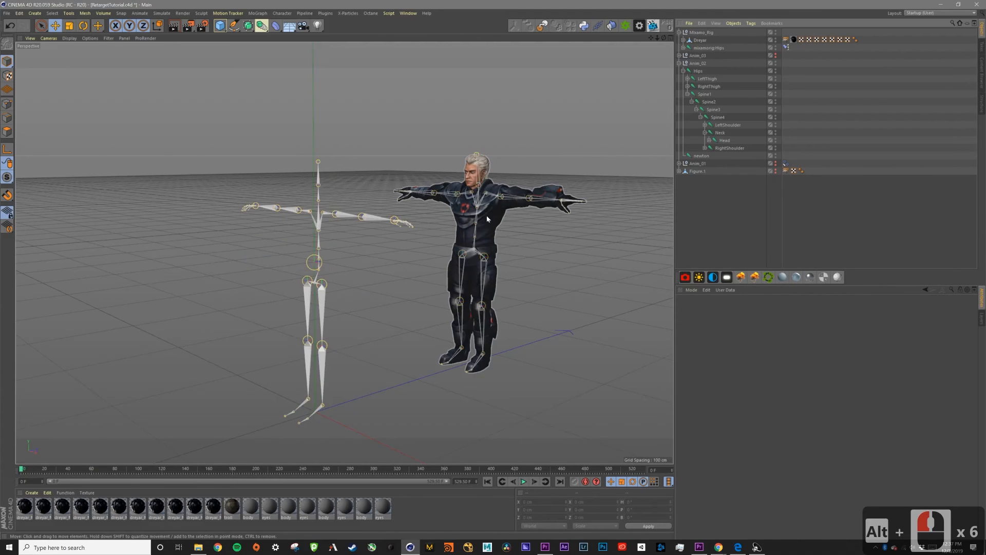
Collapse the Anim_02 mocap hierarchy in the object list.
middle_click_drag(482, 213, 455, 195, "alt")
left_click_drag(455, 195, 446, 199, "alt")
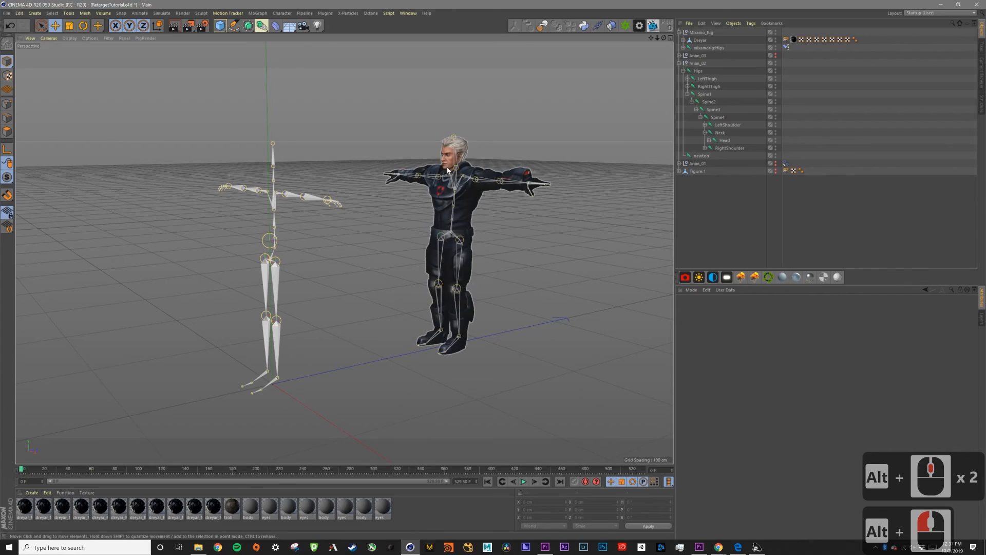
left_click(679, 63)
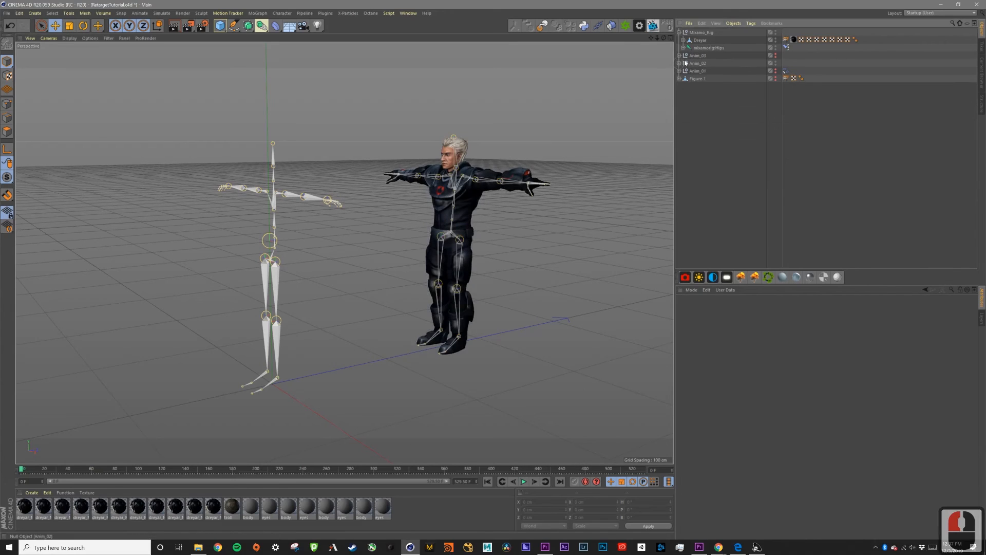
Hide the Mixamo rig and play the mocap skeletons on their own, jumping ahead in the timeline.
left_click(776, 40, "alt")
left_click(776, 39, "alt")
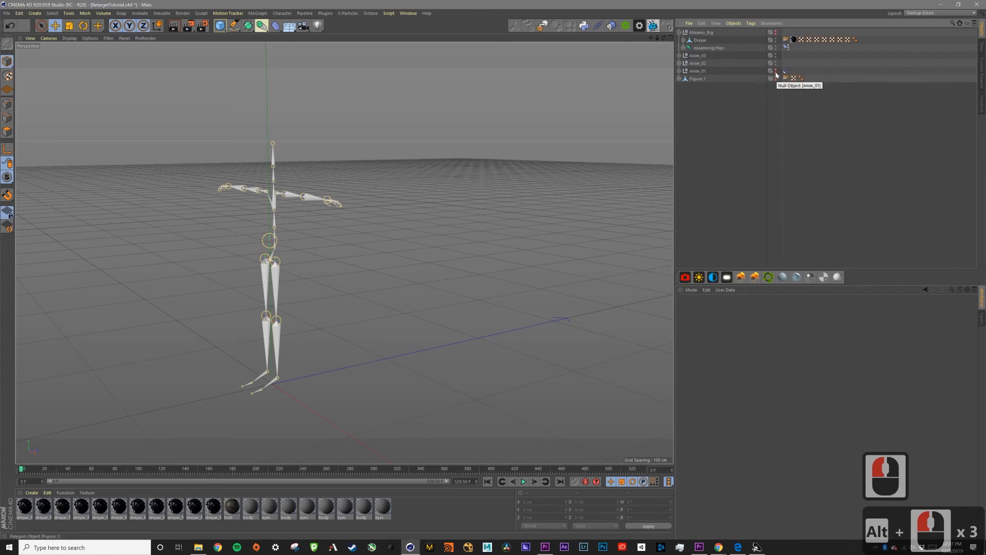
left_click(524, 481)
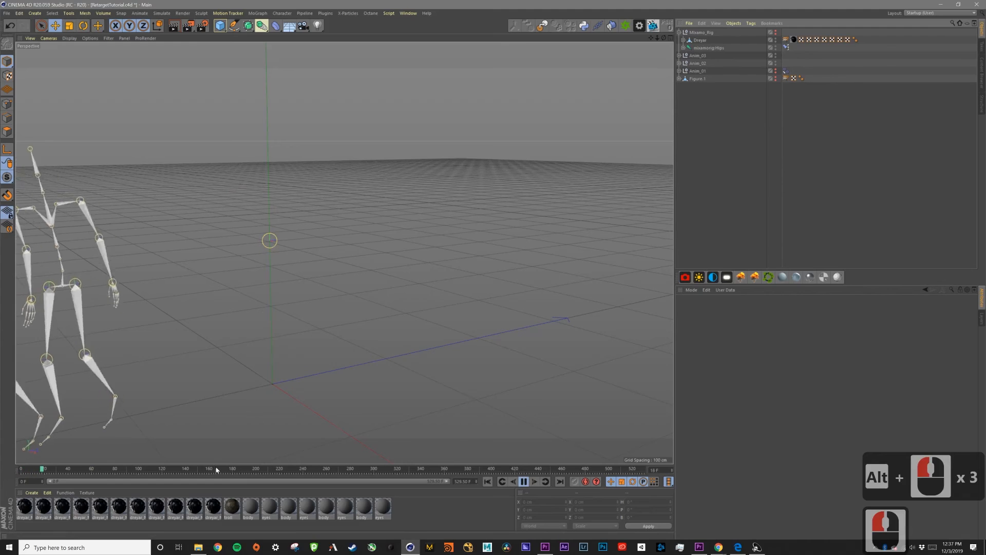
left_click(259, 469)
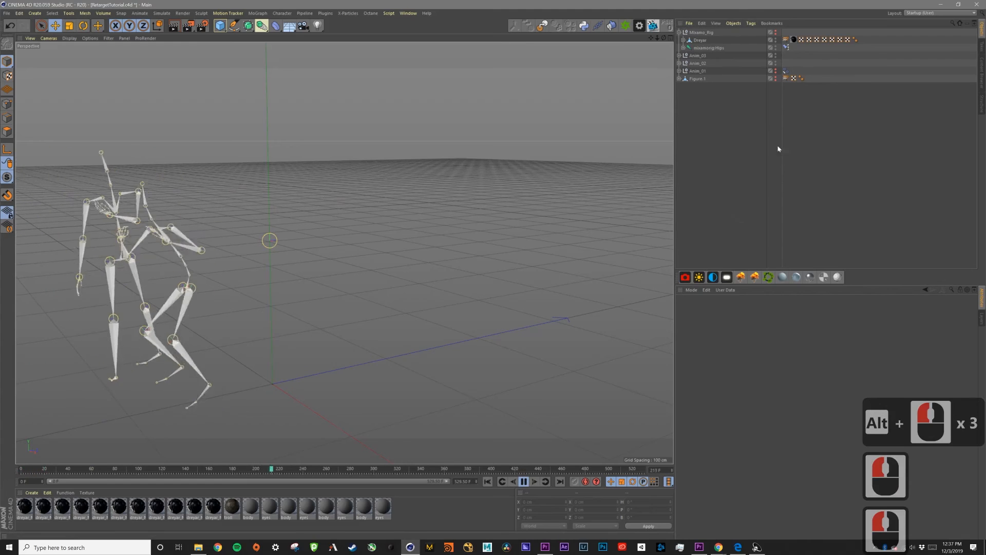
Leave only the Anim_03 skeleton visible during playback, watch its motion, and return to the first frame.
double_click(777, 71, "alt")
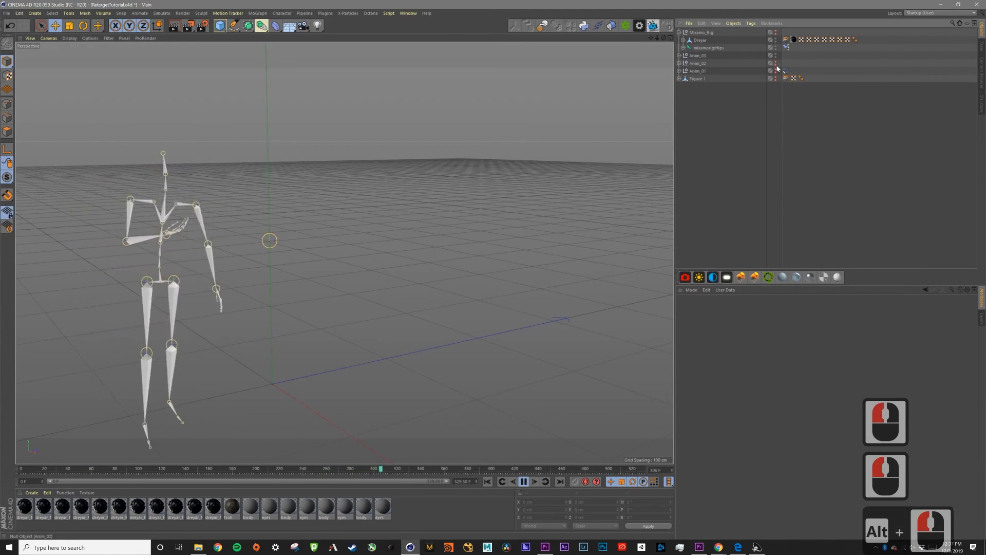
right_click_drag(283, 290, 263, 311, "alt")
middle_click_drag(304, 284, 425, 201, "alt")
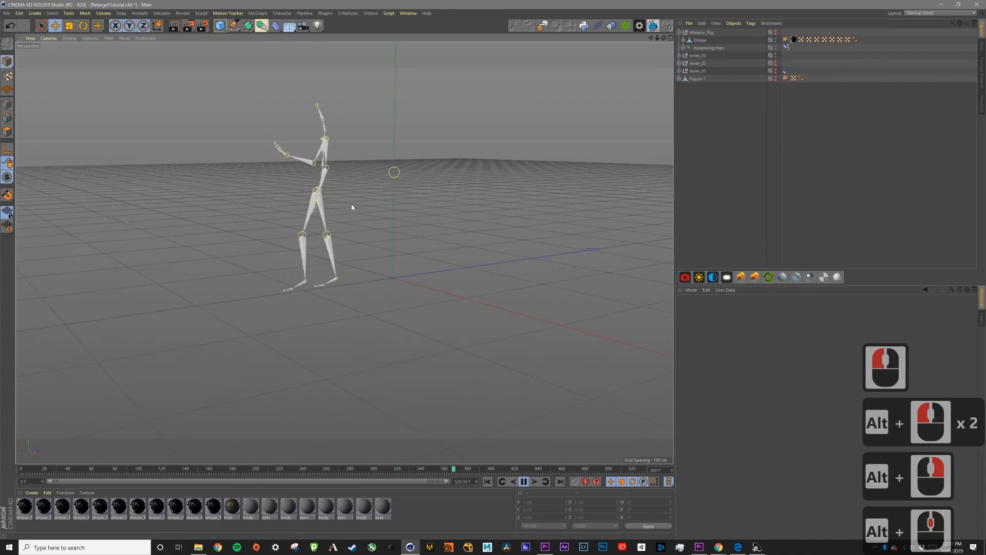
middle_click_drag(353, 207, 358, 245, "alt")
left_click(523, 482)
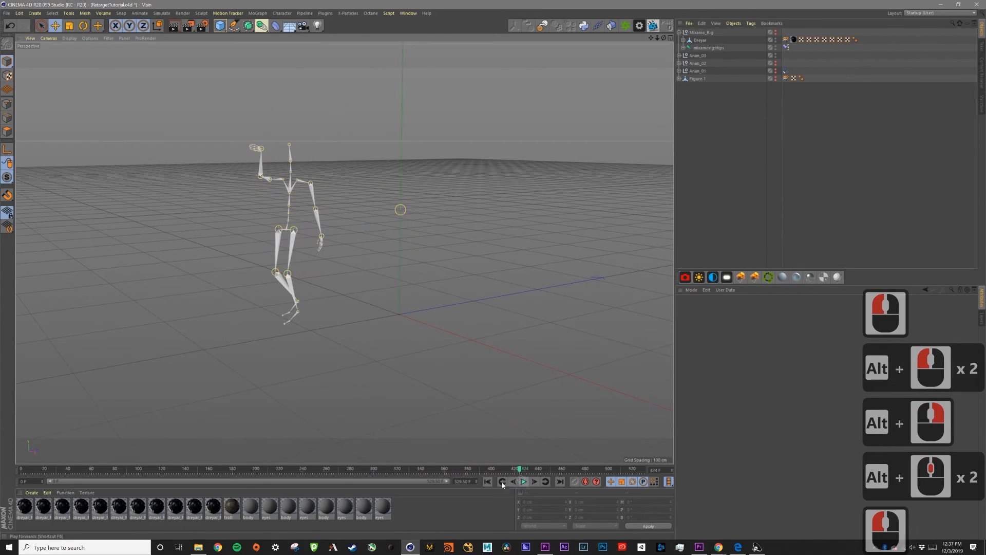
left_click(488, 482)
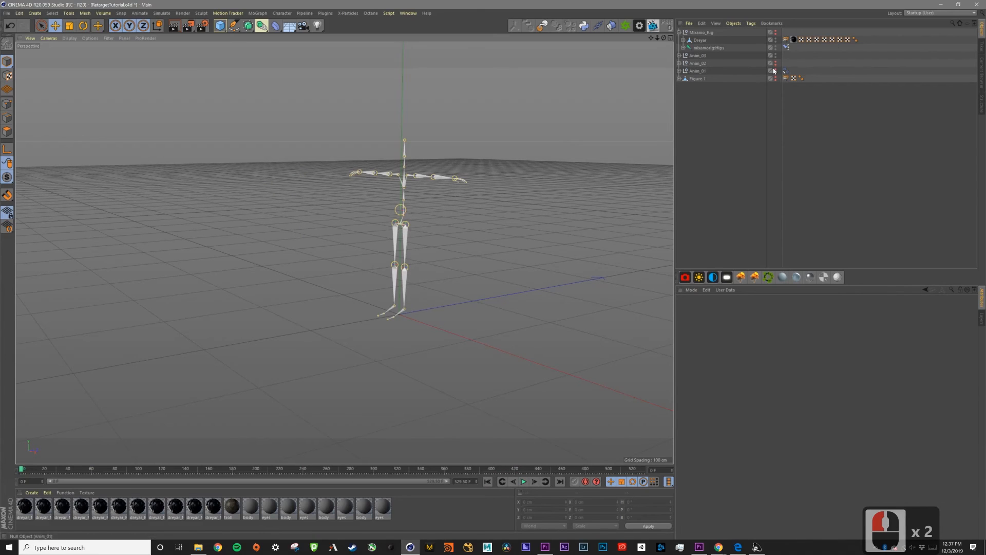
Show the Mixamo rig and the Anim_02 skeleton in the viewport and hide Anim_03.
left_click(776, 39, "alt")
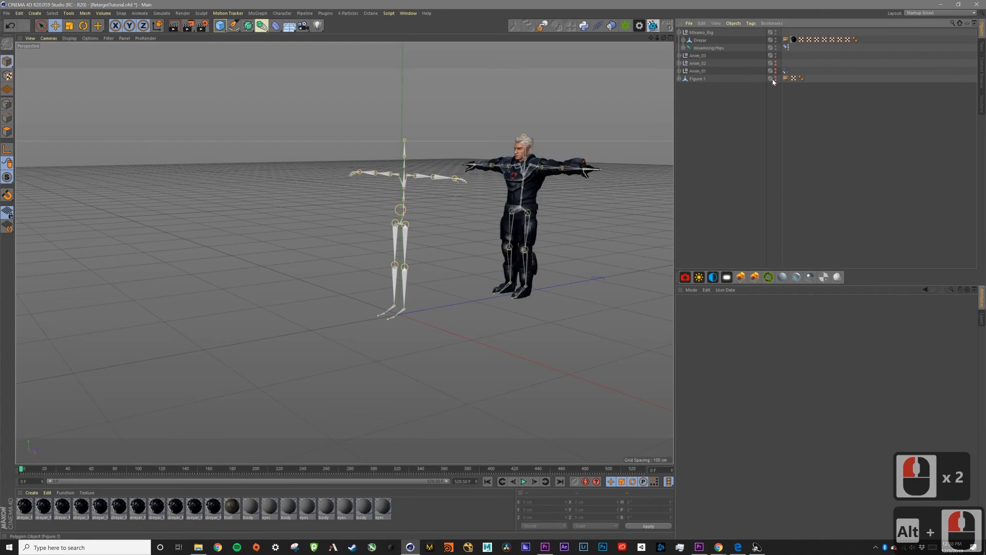
left_click(776, 65, "alt")
middle_click_drag(512, 196, 458, 199, "alt")
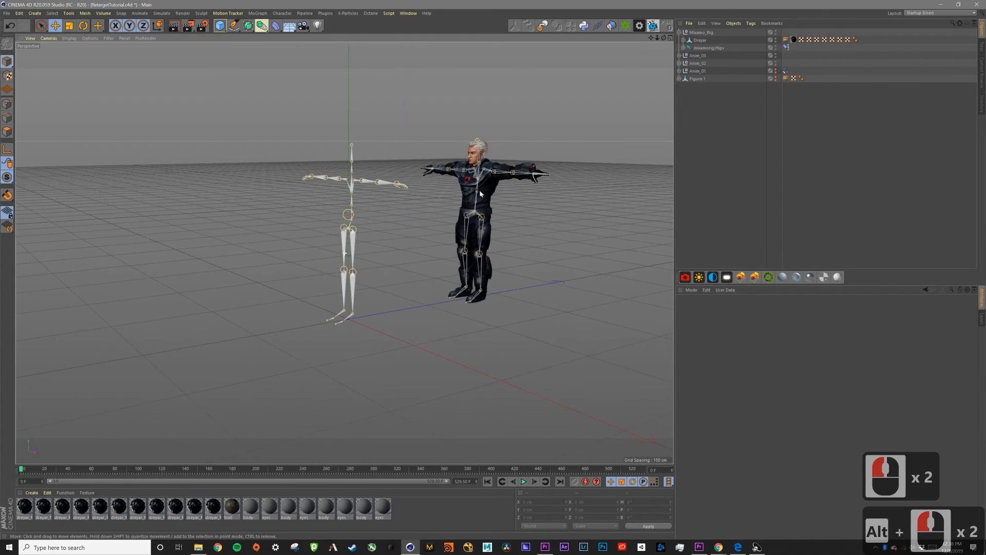
left_click(776, 57, "alt")
left_click(775, 57, "alt")
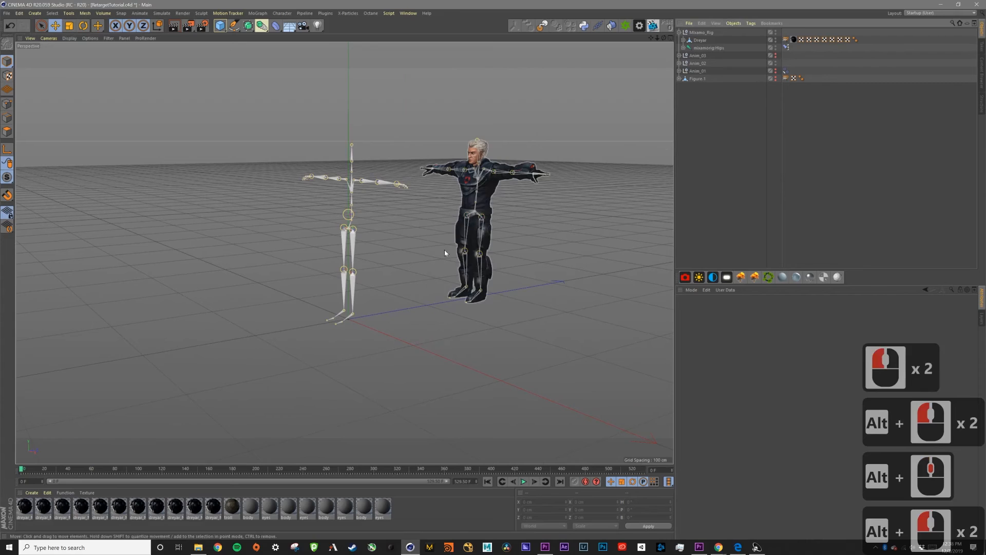
Play Anim_02 briefly beside the character, return to the first frame and compare the two T-poses from several angles.
scroll(452, 241, "up", 5)
scroll(487, 308, "down", 1)
right_click_drag(488, 324, 489, 329, "alt")
left_click(524, 482)
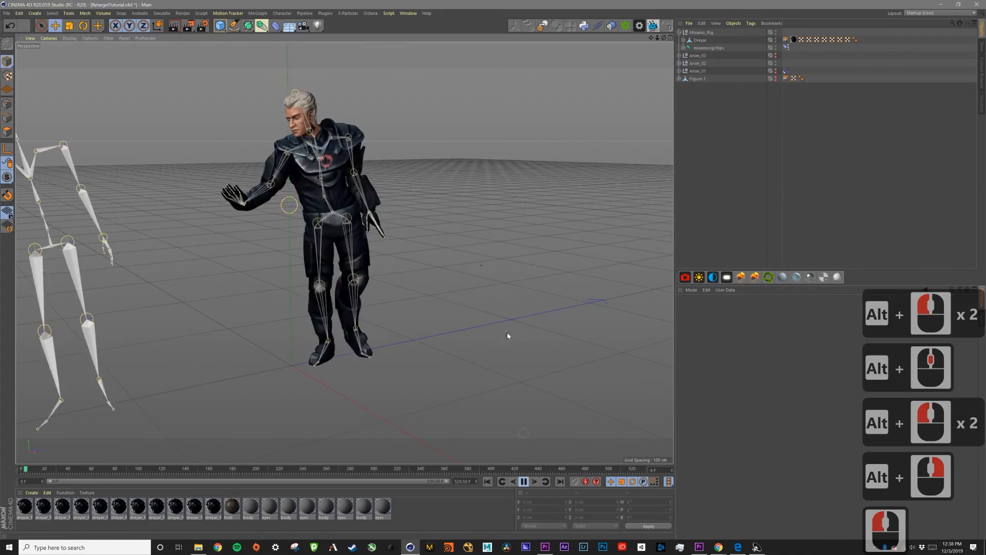
left_click(524, 482)
left_click(487, 481)
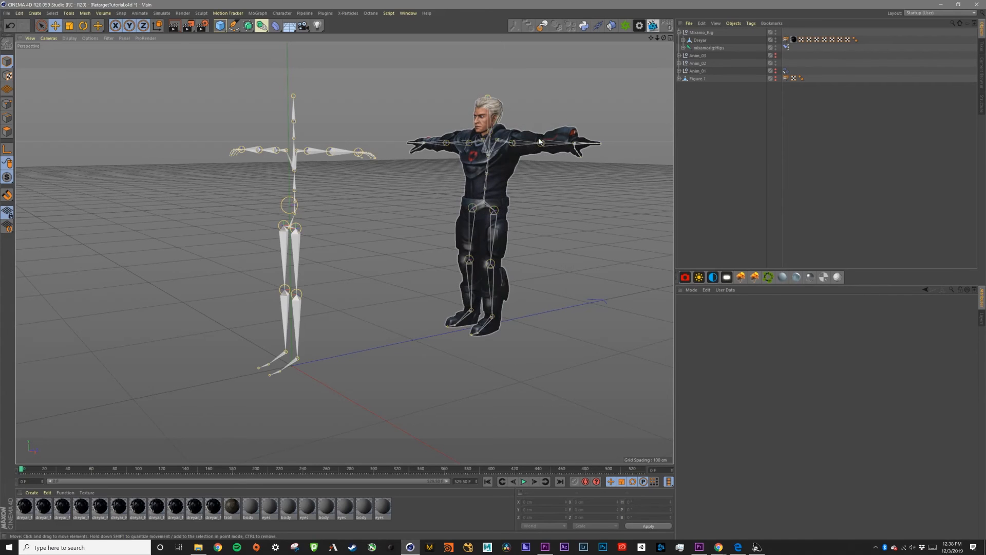
left_click_drag(550, 143, 324, 176, "alt")
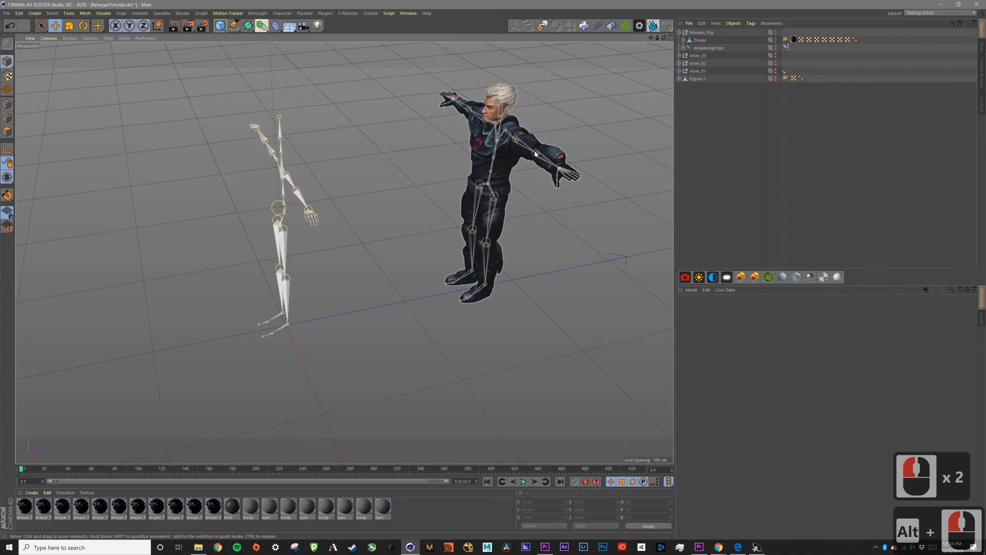
left_click_drag(548, 179, 368, 183, "alt")
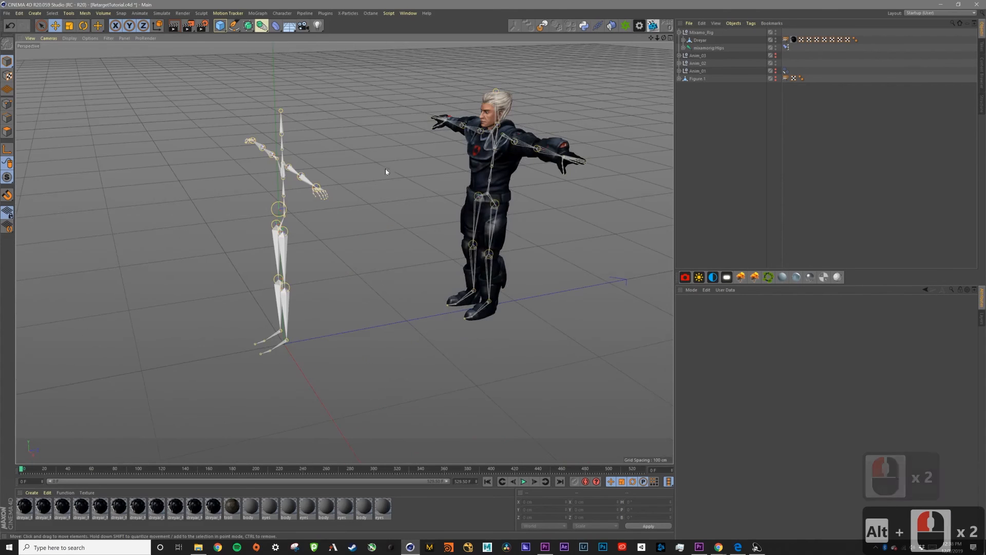
left_click_drag(448, 143, 511, 131, "alt")
middle_click_drag(477, 148, 464, 155, "alt")
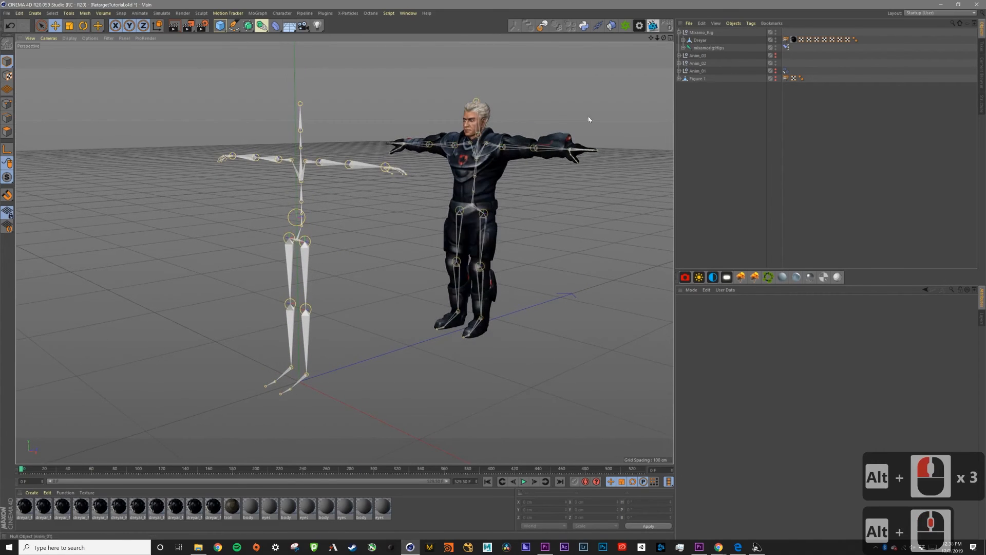
Add a Retarget character tag to Anim_02 and display the tag's source and target properties.
left_click(698, 63)
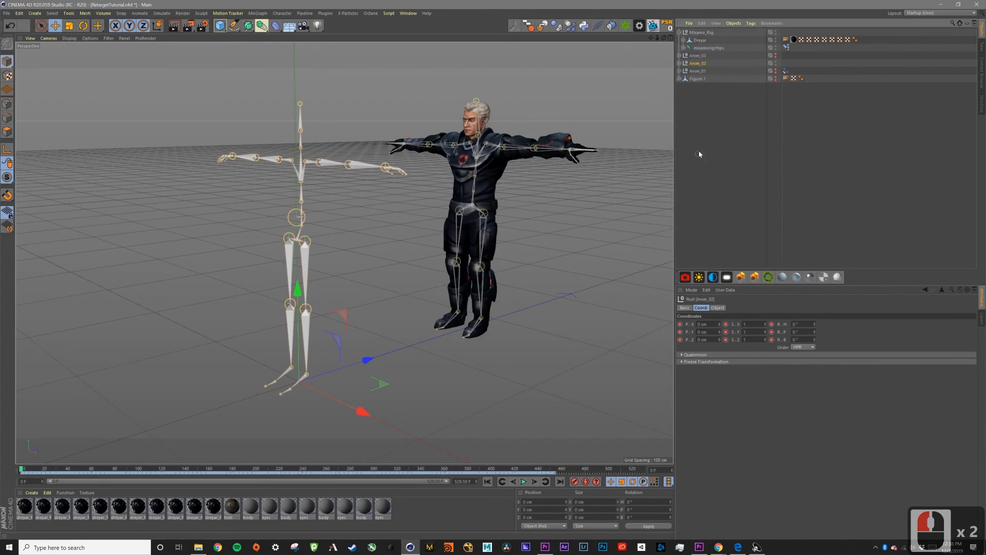
right_click(702, 64)
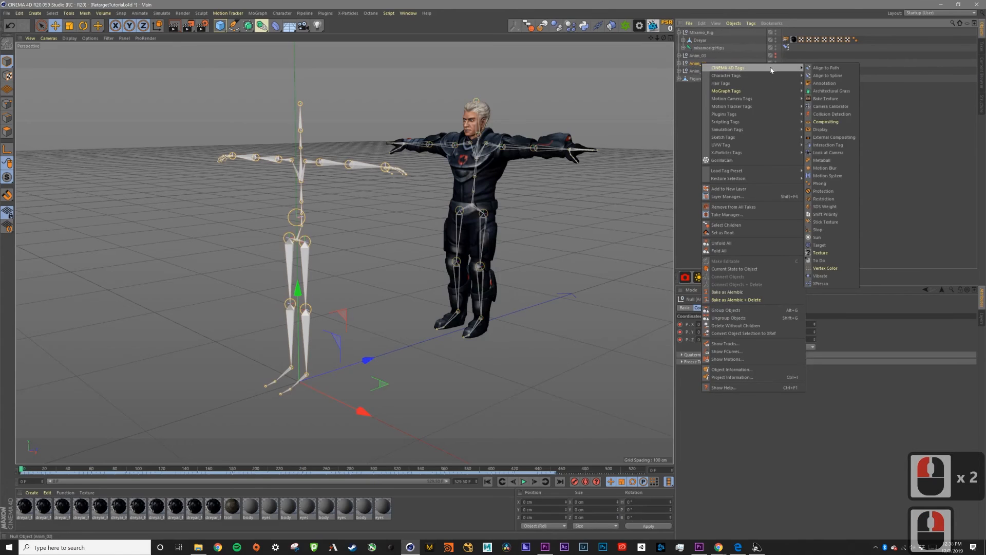
mouse_move(755, 77)
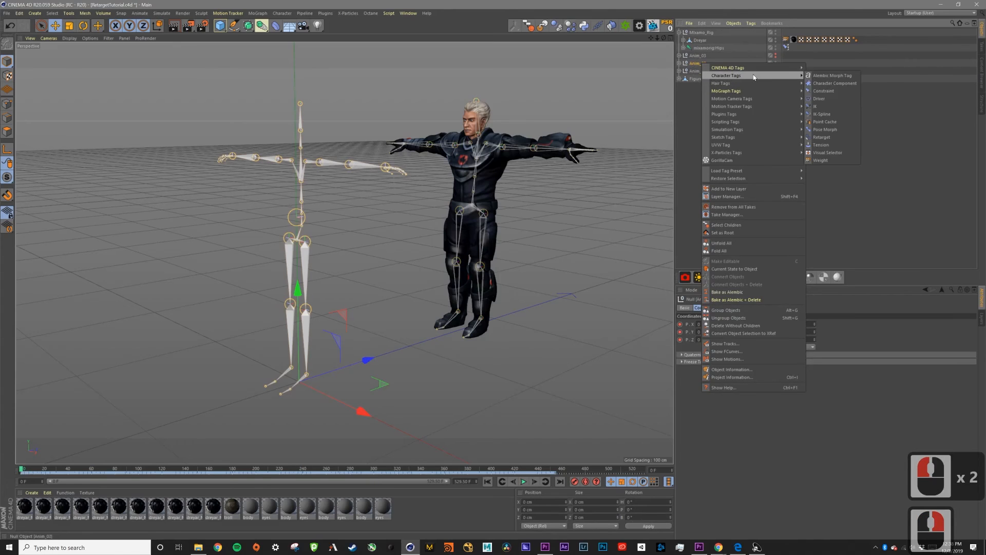
left_click(822, 137)
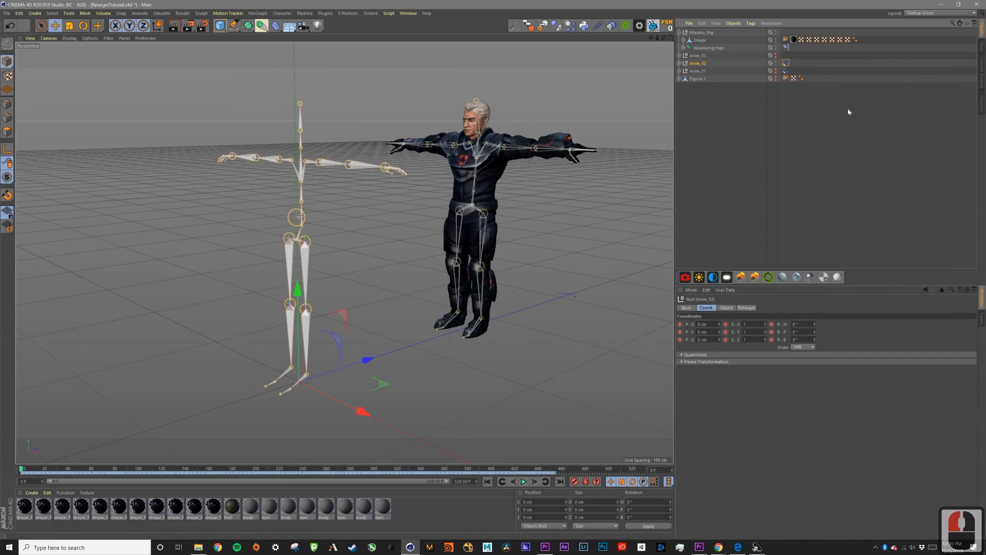
double_click(787, 63)
left_click_drag(699, 64, 743, 119)
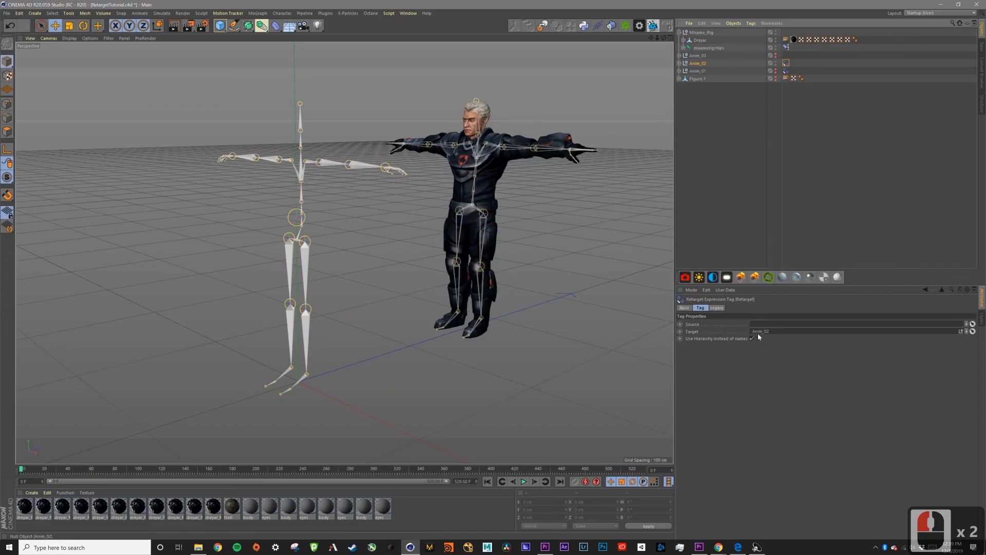
left_click(787, 63)
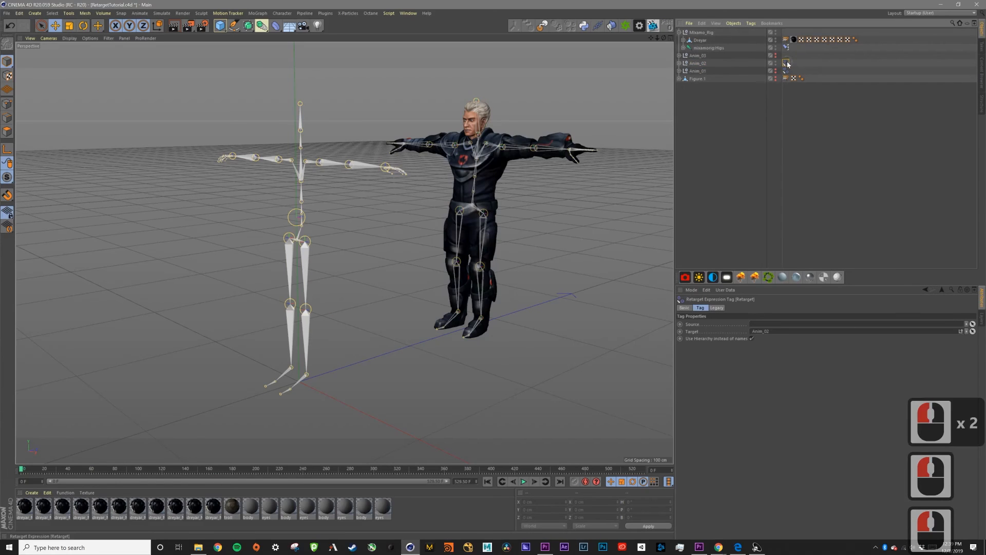
left_click(699, 63)
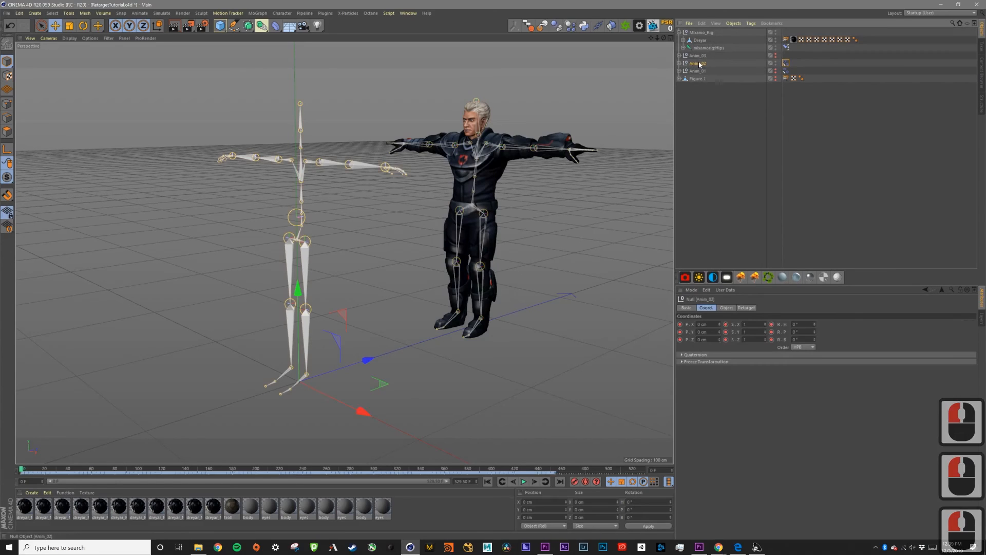
left_click(787, 70)
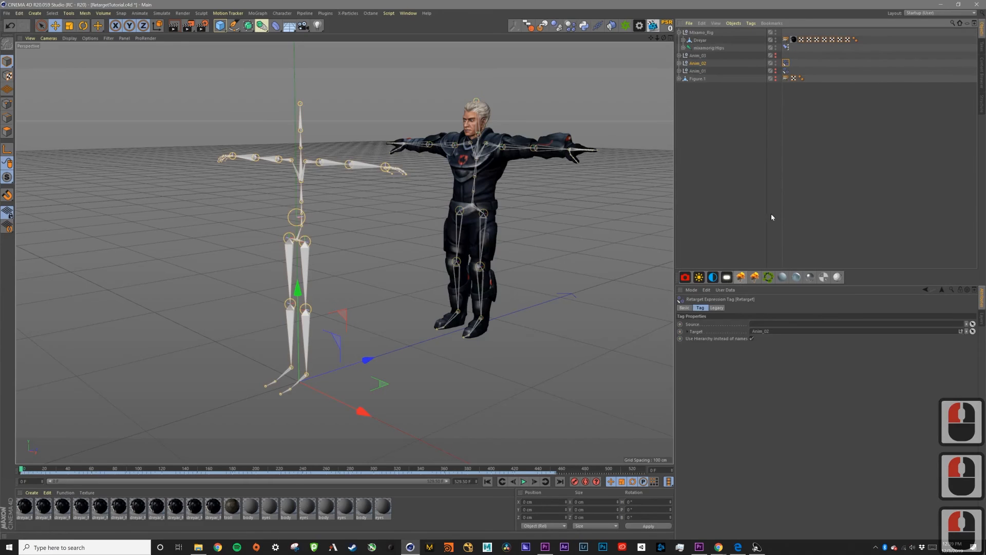
Play the animation part-way, stop it, and assign Anim_03 as the source of Anim_02's Retarget tag.
left_click(523, 482)
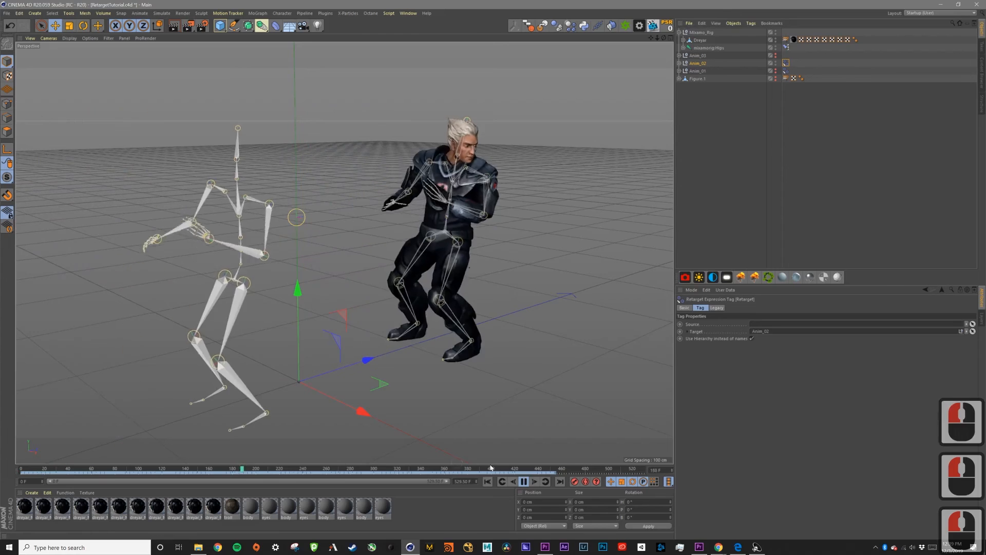
left_click(523, 482)
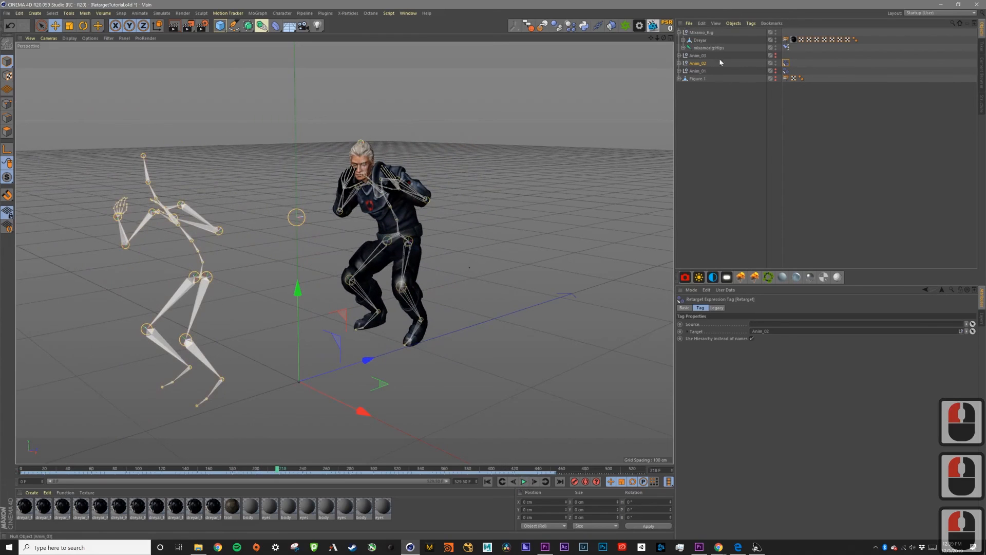
left_click_drag(711, 57, 791, 232)
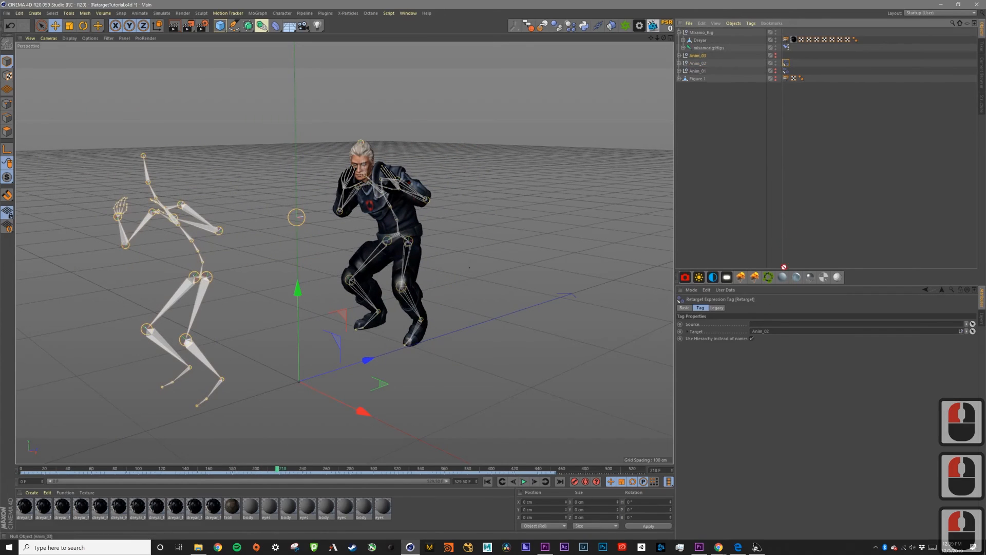
left_click_drag(754, 324, 754, 324)
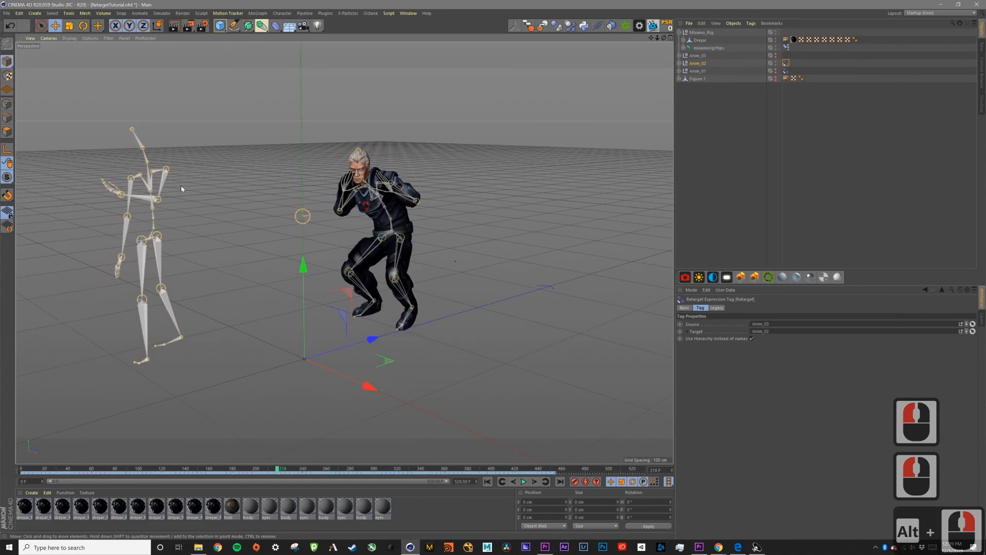
middle_click_drag(179, 205, 371, 259, "alt")
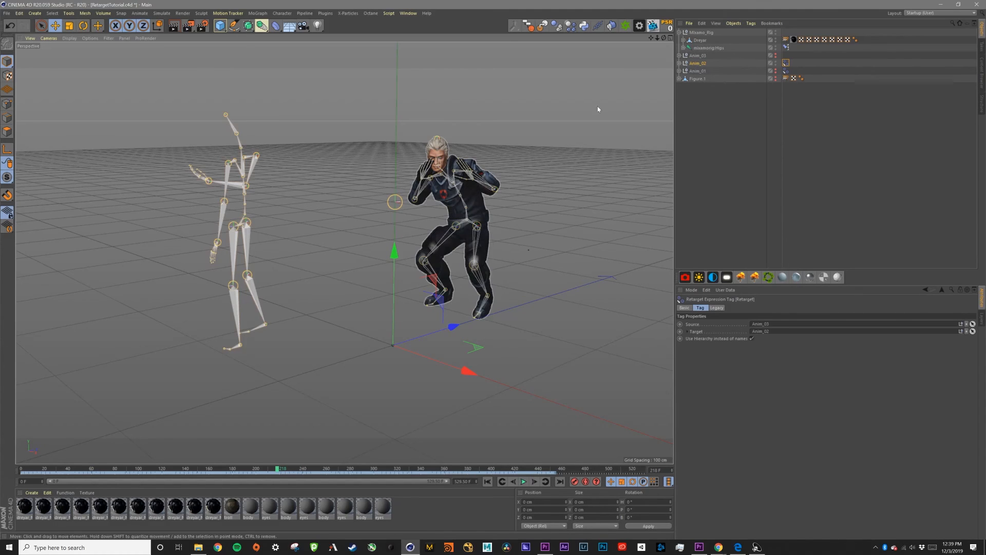
Set the priority of Anim_02's Retarget tag to Animation.
left_click(785, 63)
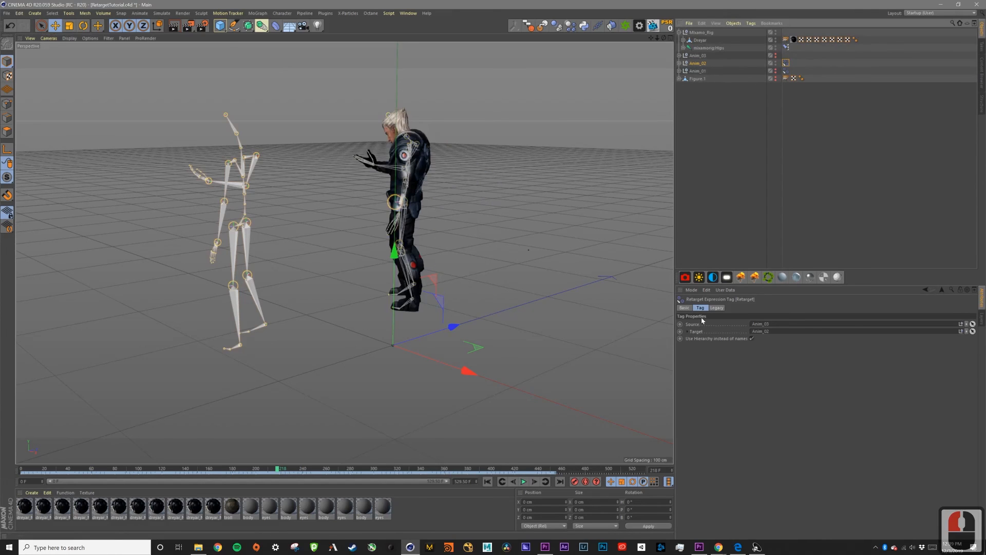
left_click(685, 307)
left_click(723, 339)
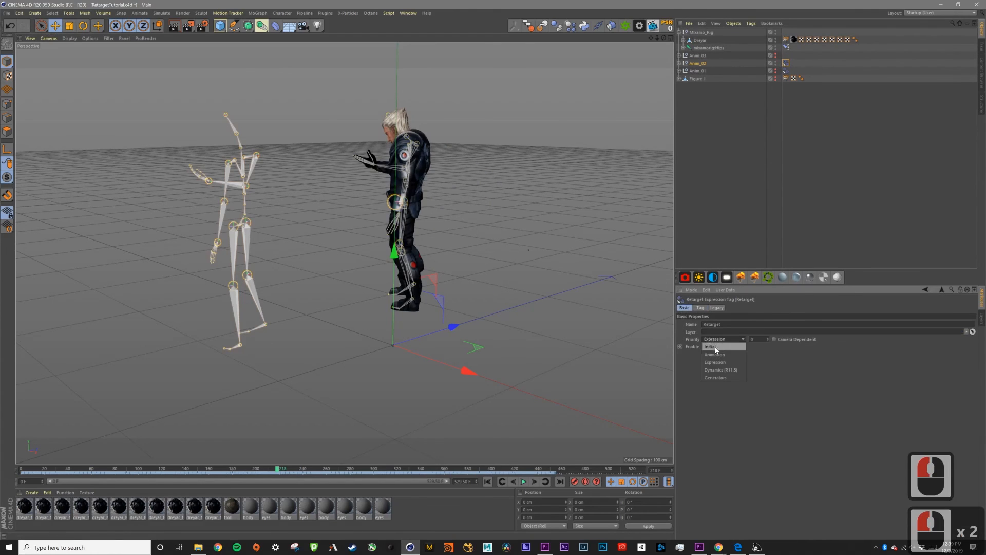
Play the retargeted motion from the first frame, skip ahead in the timeline and stop the playback.
left_click(488, 482)
left_click(523, 481)
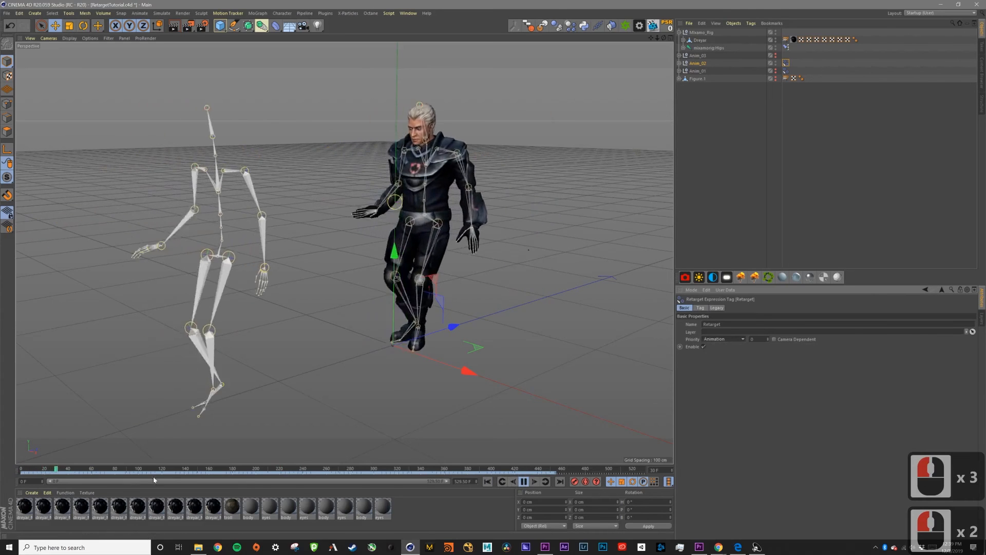
left_click_drag(338, 465, 264, 466)
left_click(524, 481)
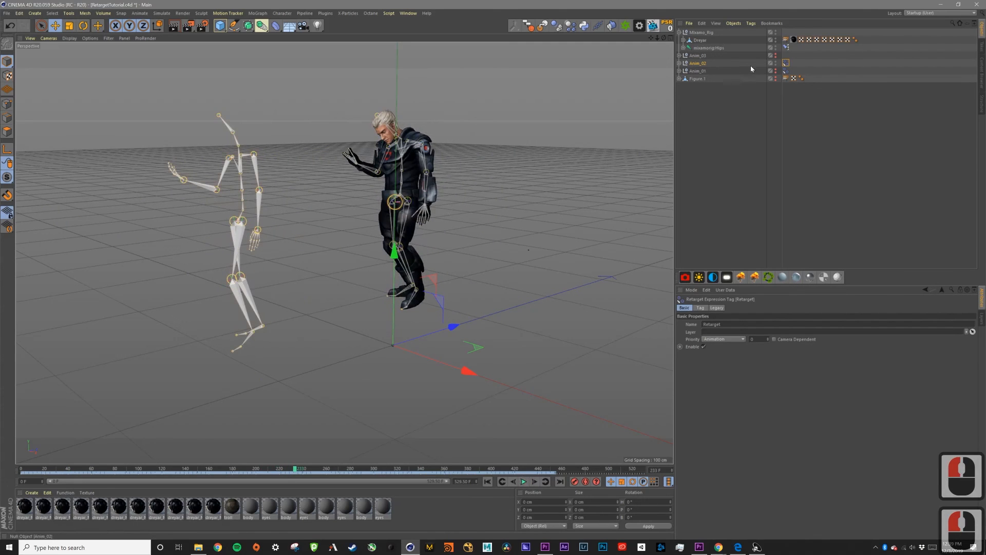
Replace the source of Anim_02's Retarget tag with Anim_01 while the animation plays.
left_click_drag(697, 71, 784, 332)
left_click(701, 307)
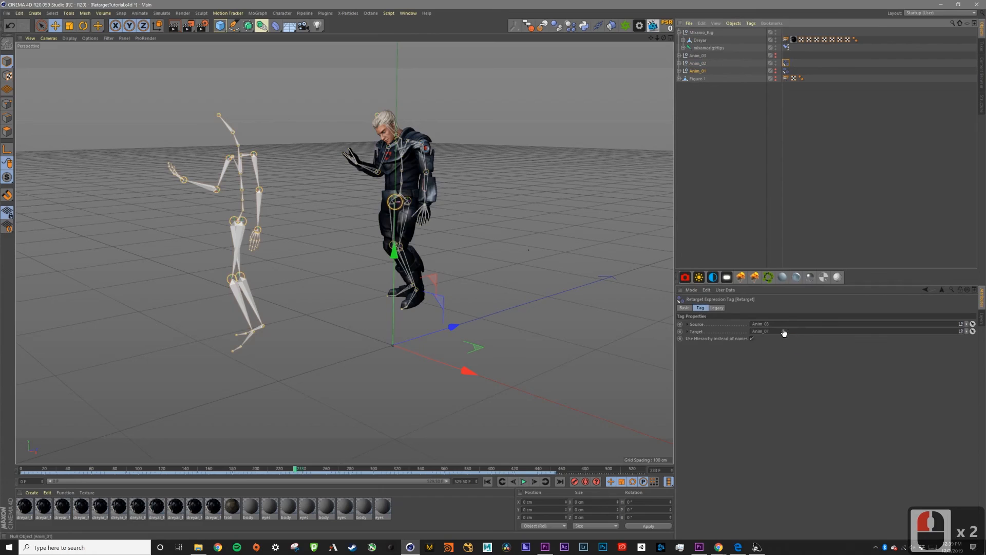
left_click(525, 482)
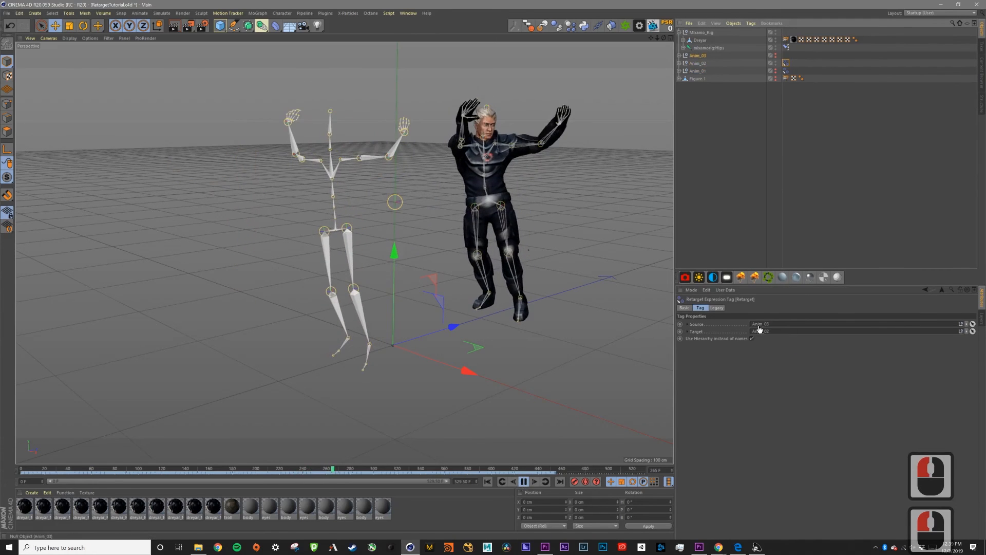
left_click_drag(701, 73, 758, 326)
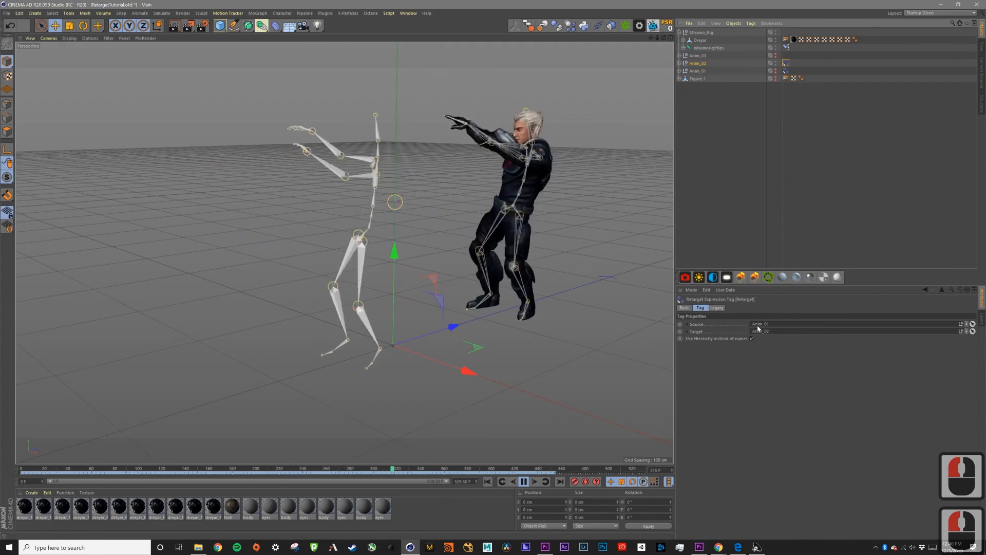
Disable and re-enable Anim_02's Retarget tag during playback to compare the motion, and stop the animation.
left_click(685, 307)
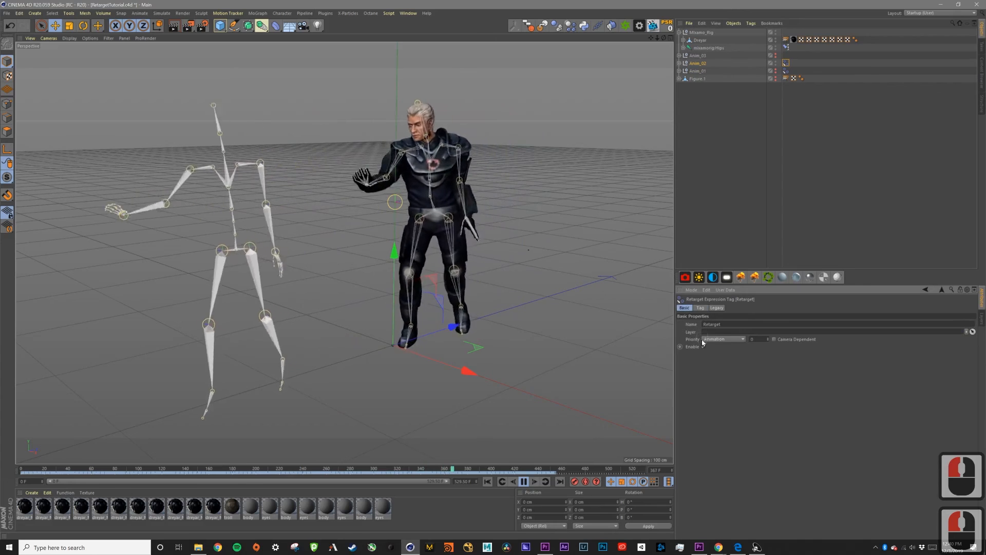
left_click(704, 347)
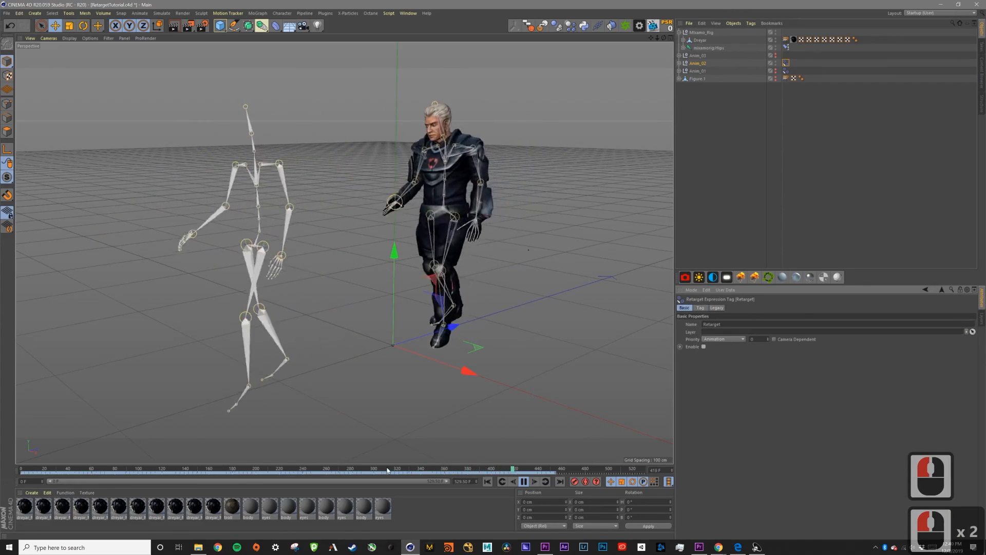
left_click(704, 347)
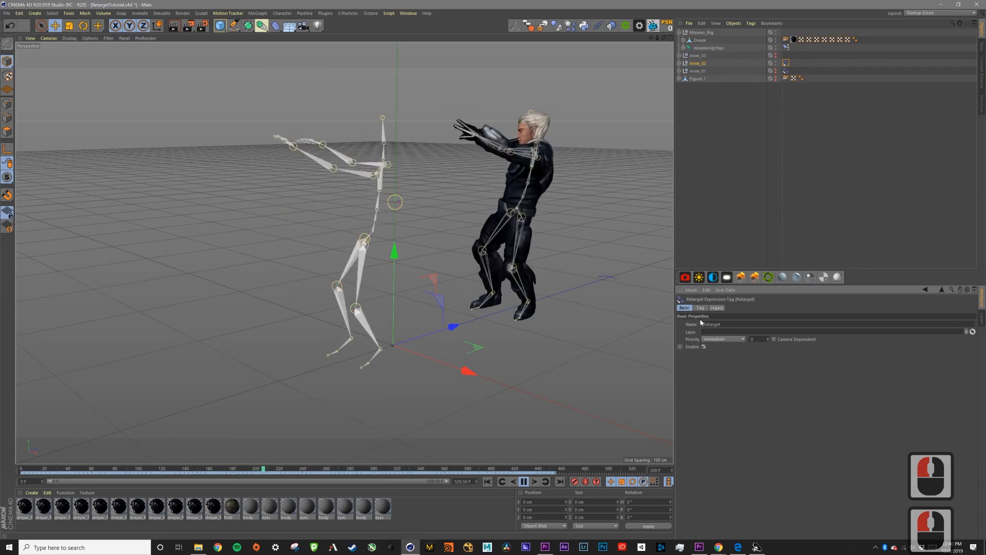
left_click(525, 482)
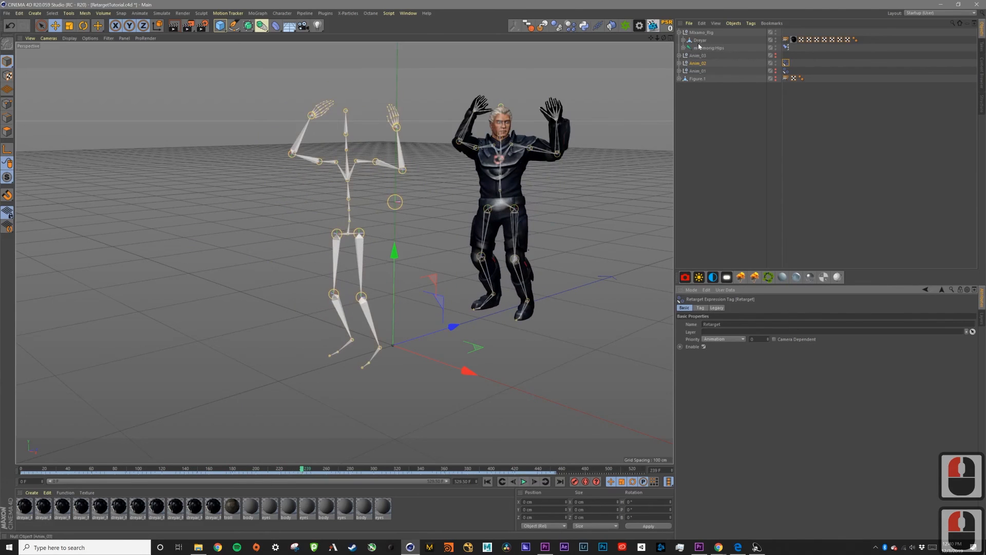
Collapse the Mixamo_Rig hierarchy in the object list and clear the selection.
left_click(679, 33)
left_click(697, 82)
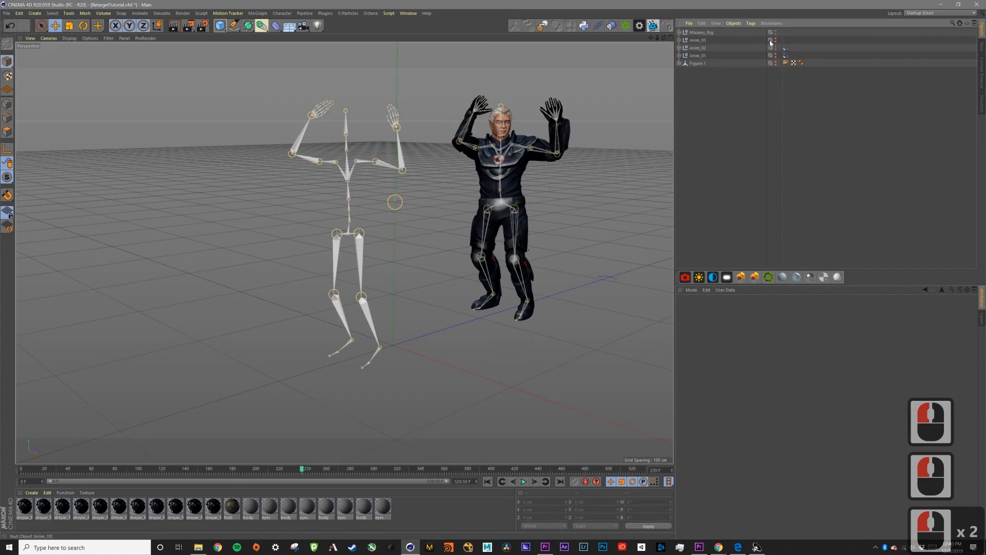
left_click(695, 33)
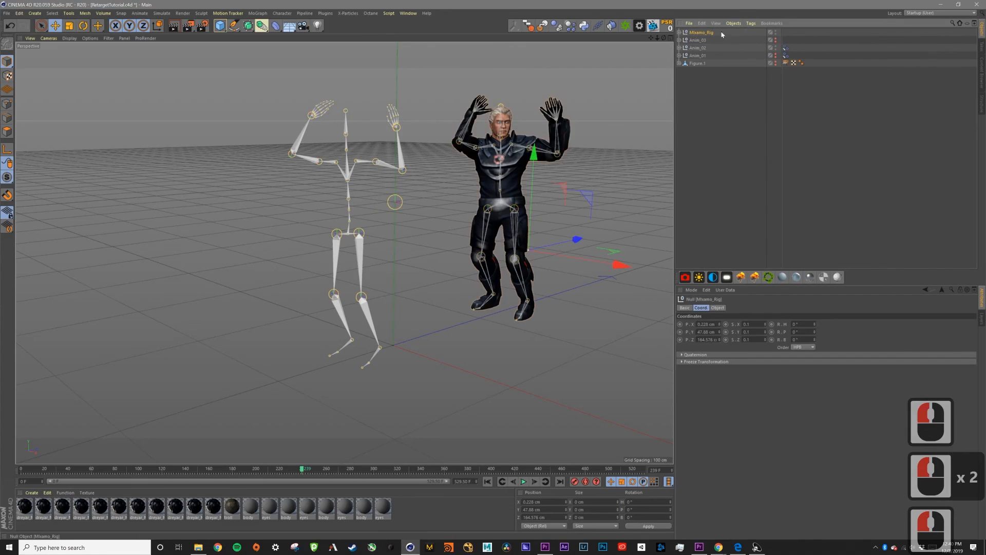
left_click(679, 32)
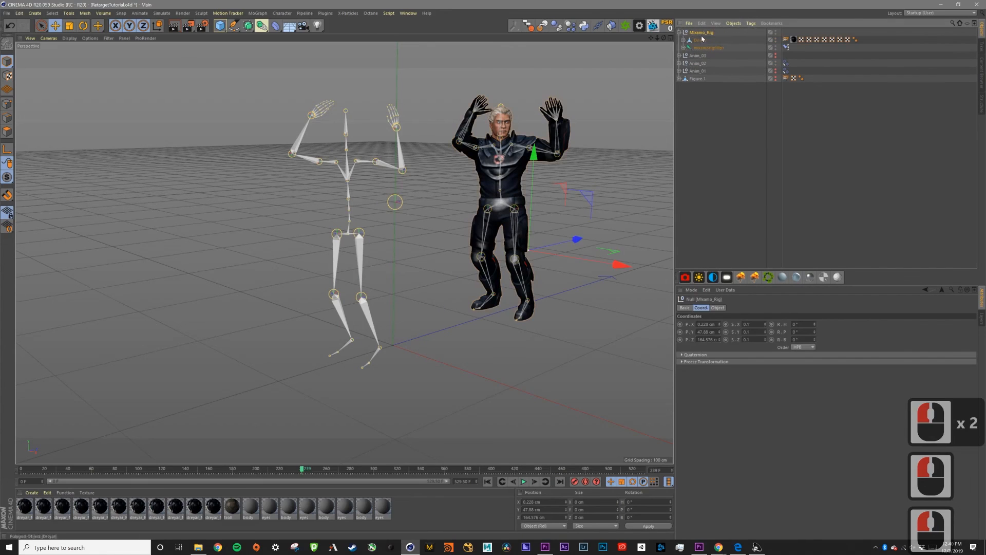
left_click(679, 32)
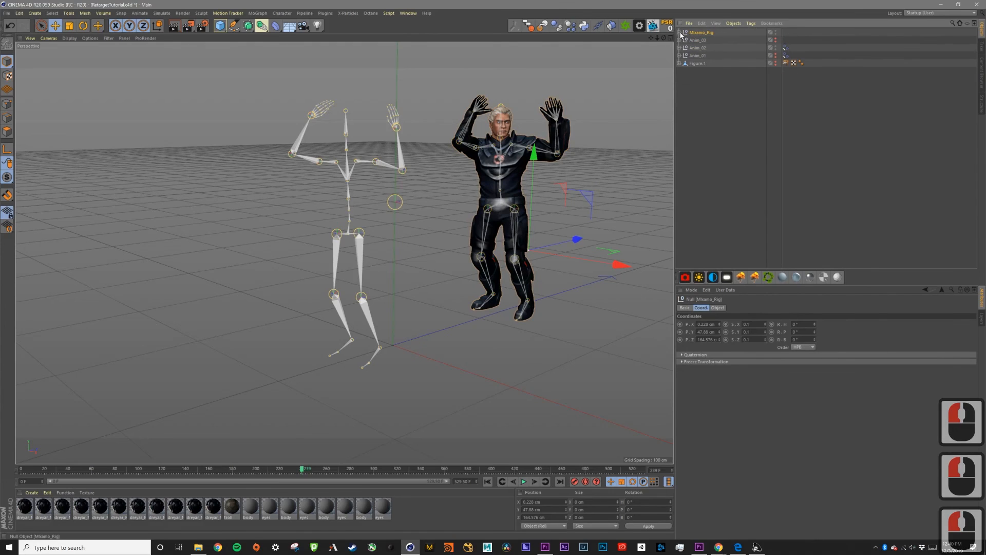
left_click(684, 89)
left_click(712, 16)
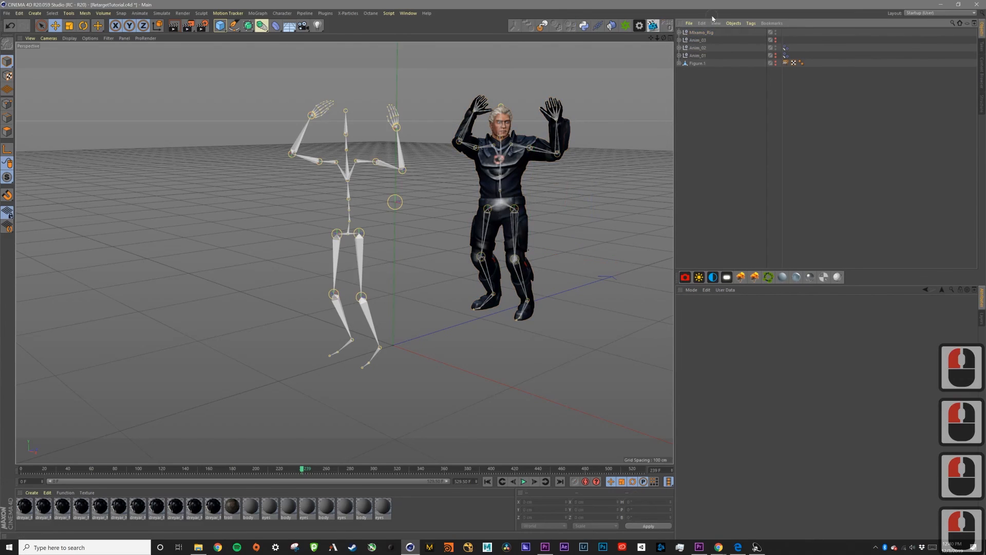
Make the Figure.1 mannequin mesh visible in the viewport and deselect it.
left_click(699, 65)
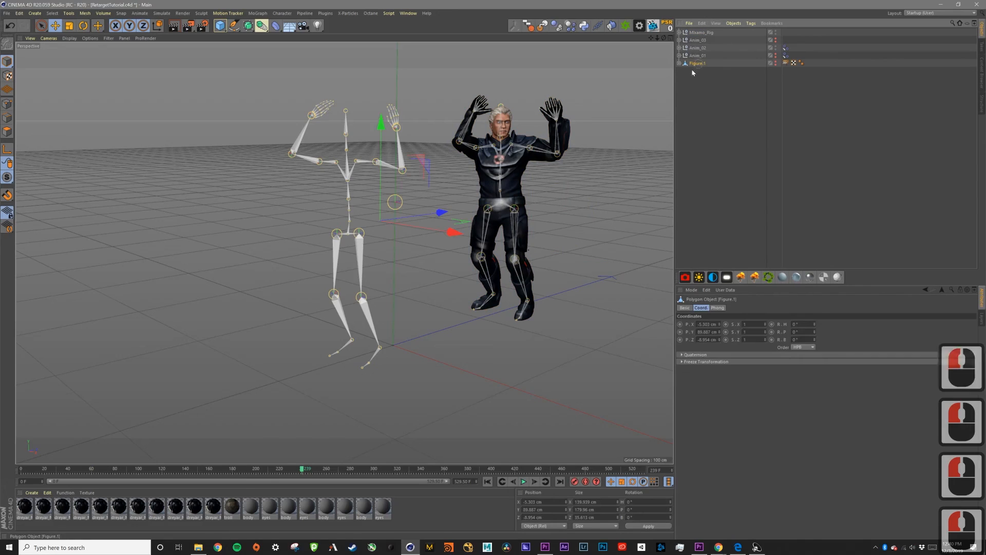
left_click(776, 64, "alt")
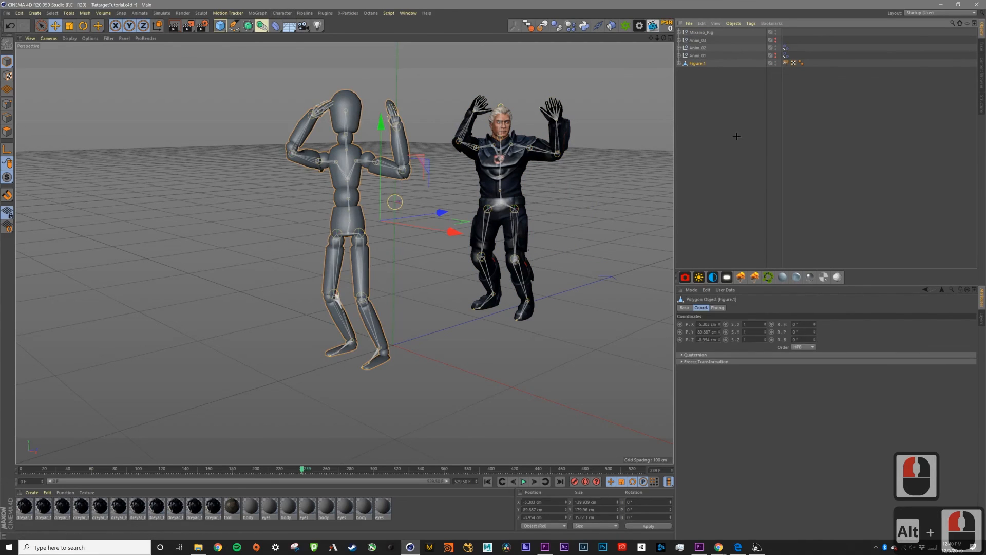
left_click(704, 166)
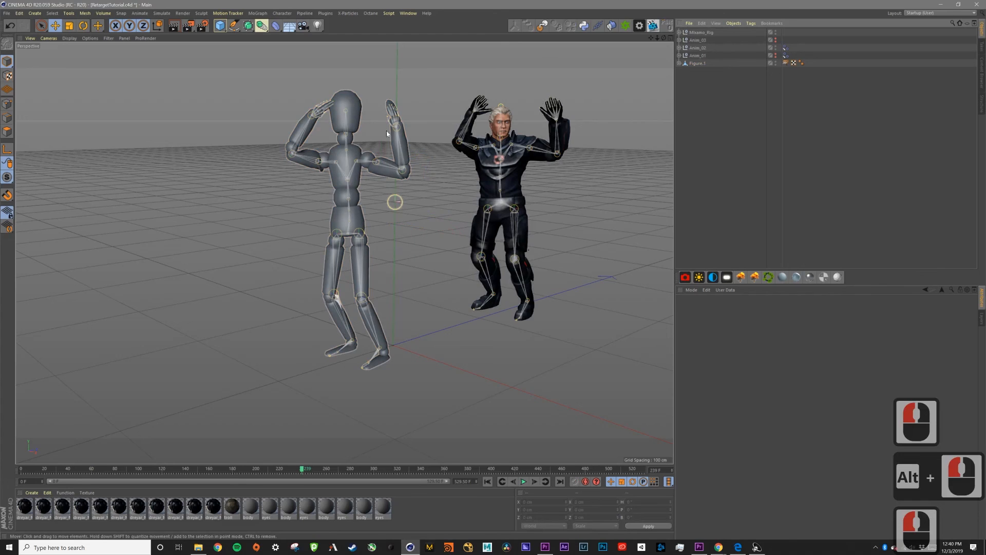
Scrub the timeline back to frame 140 and forward to frame 266 to compare the mannequin's and the character's poses.
left_click_drag(359, 155, 371, 207, "alt")
left_click_drag(291, 468, 196, 469)
left_click_drag(354, 98, 500, 93, "alt")
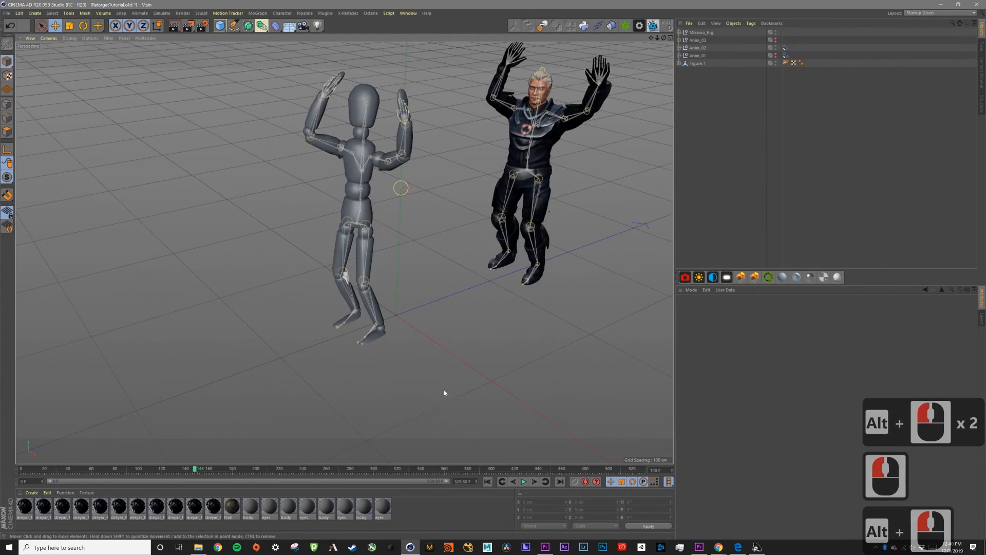
left_click_drag(194, 469, 338, 468)
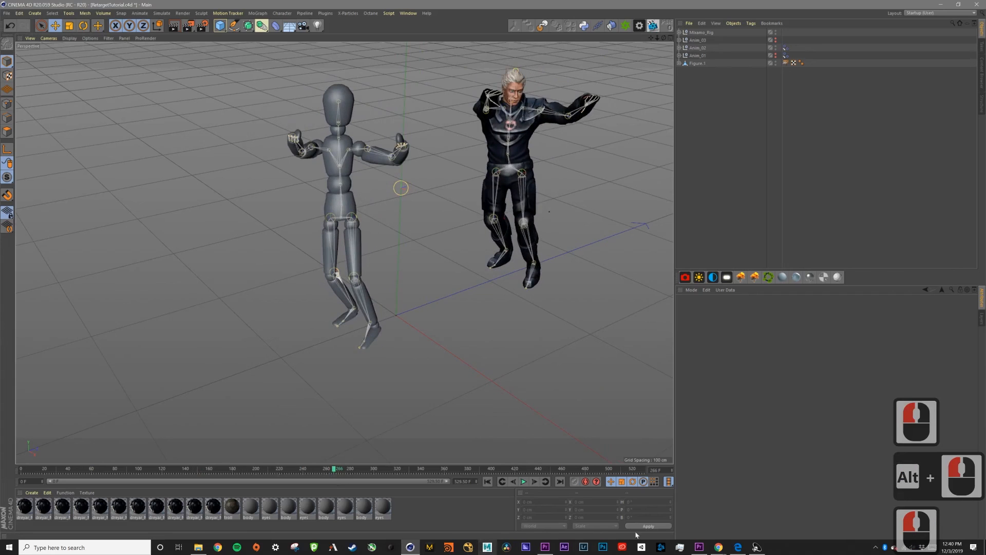
Switch to Mixamo in the browser, browse the character library and load the Maw J Laygo character into the preview.
left_click(718, 548)
left_click(674, 509)
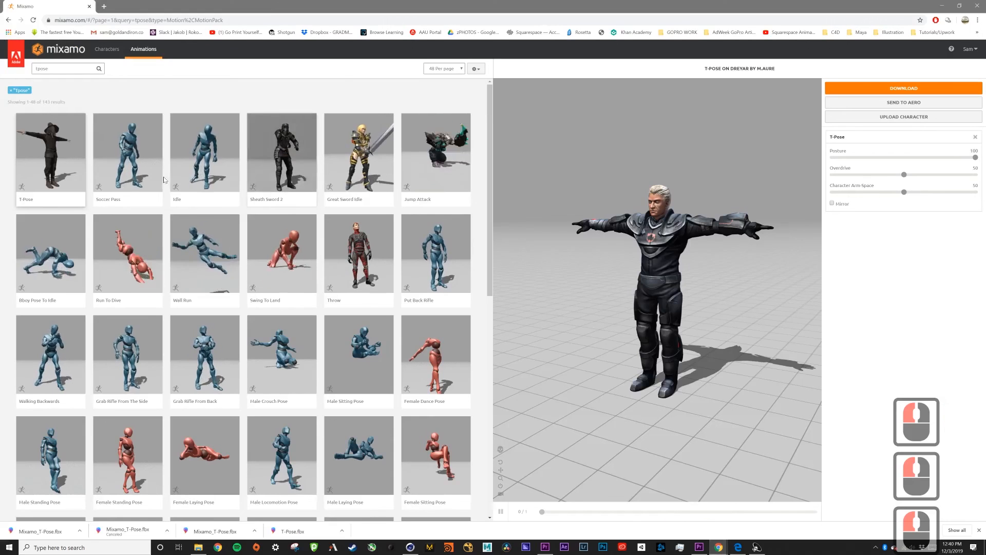
left_click(10, 92)
left_click(107, 49)
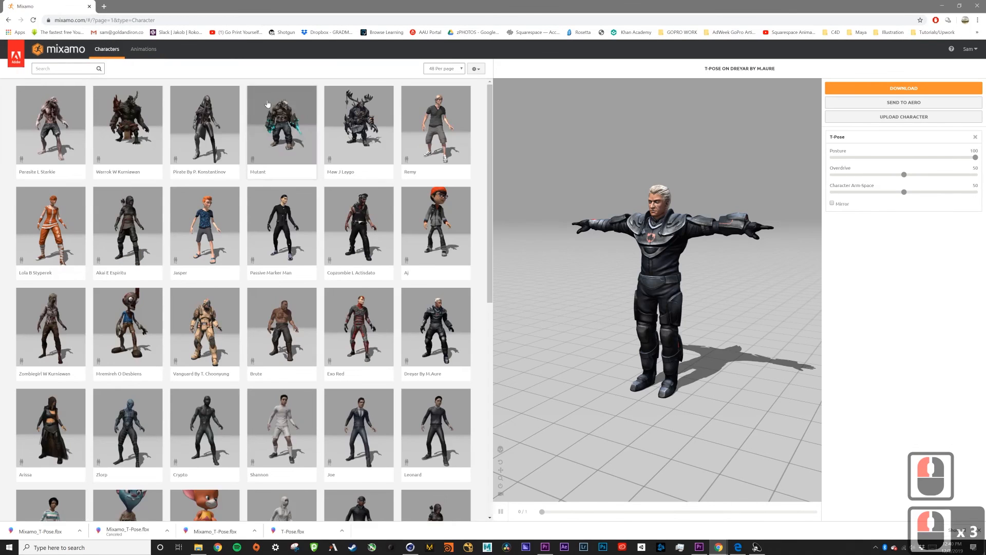
left_click(359, 126)
left_click(619, 157)
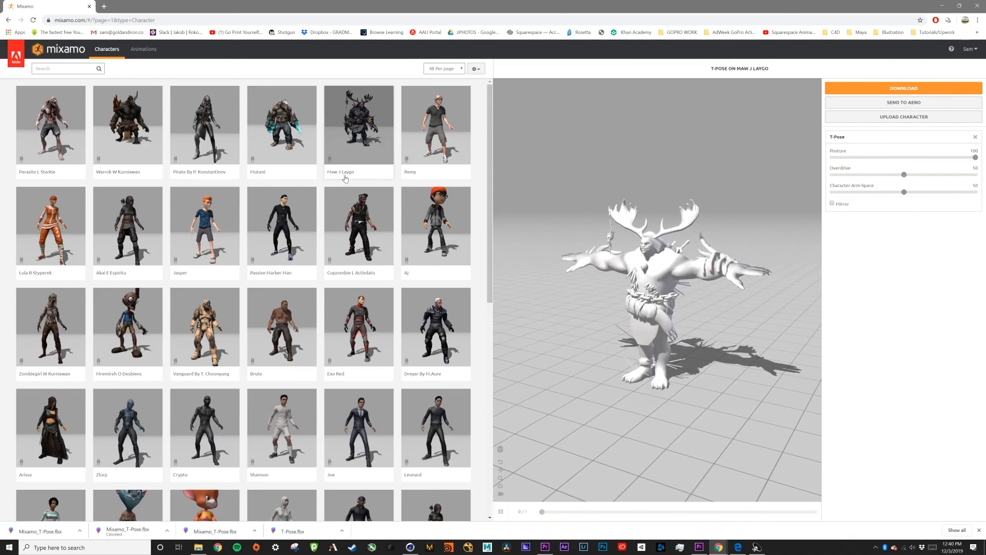
Examine the body proportions of the Maw J Laygo character up close from several angles in the preview.
left_click_drag(683, 216, 710, 191, "alt")
right_click_drag(710, 191, 670, 213)
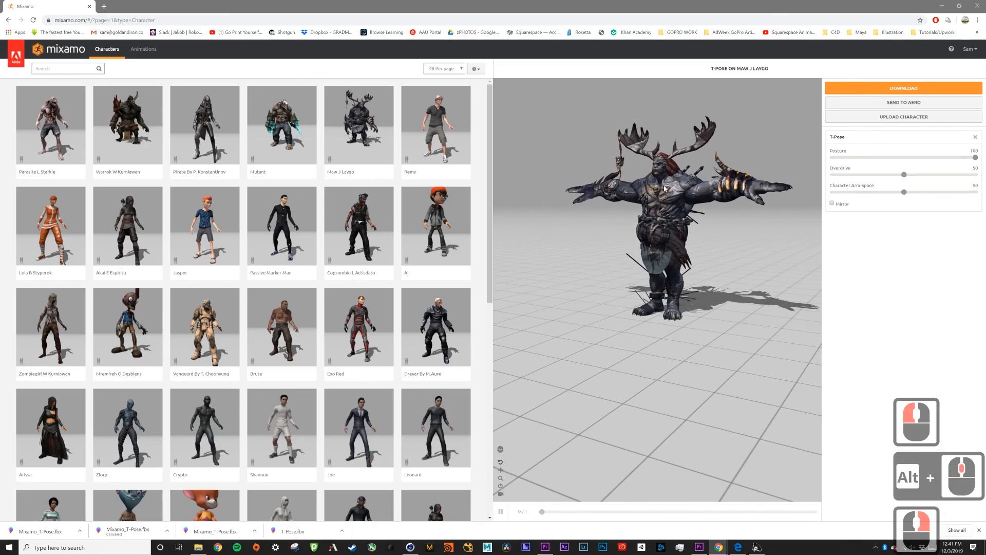
scroll(670, 213, "up", 7)
middle_click_drag(670, 213, 602, 232)
left_click(579, 345)
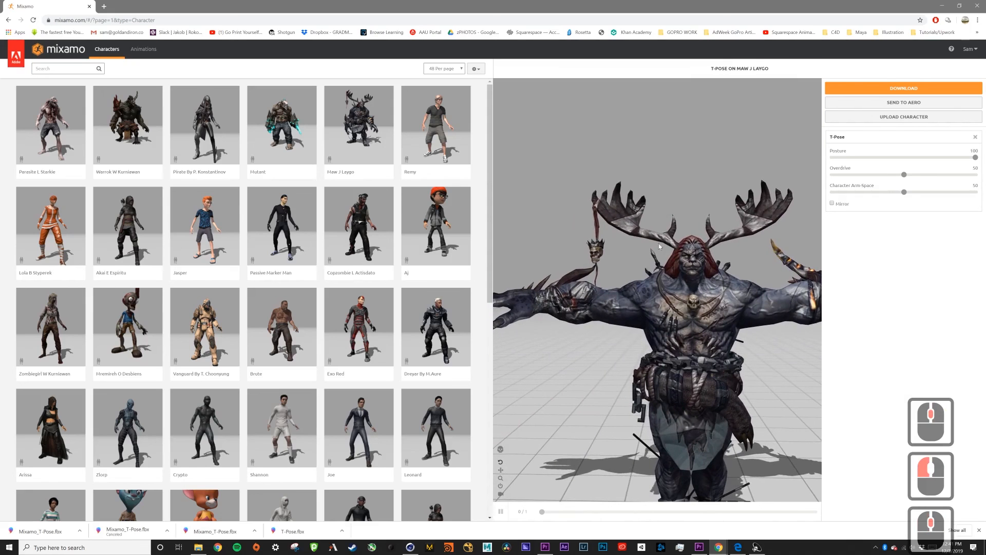
middle_click_drag(672, 250, 670, 301)
left_click_drag(671, 301, 700, 221)
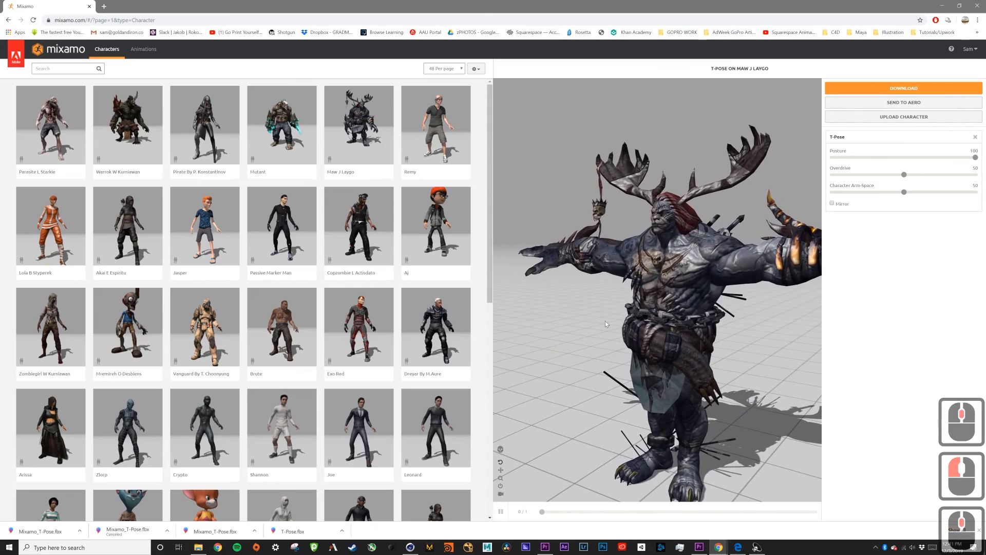
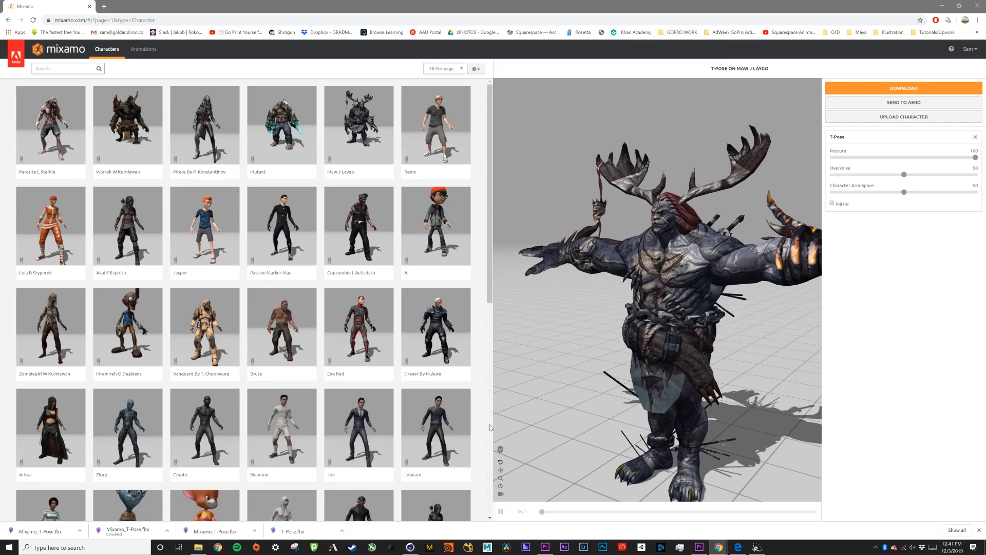
Switch back to Cinema 4D, expand Anim_02 and Mixamo_Rig down to their hip joints, and select the mixamorig:Hips joint.
left_click(410, 547)
left_click(576, 110)
left_click_drag(576, 109, 508, 142, "alt")
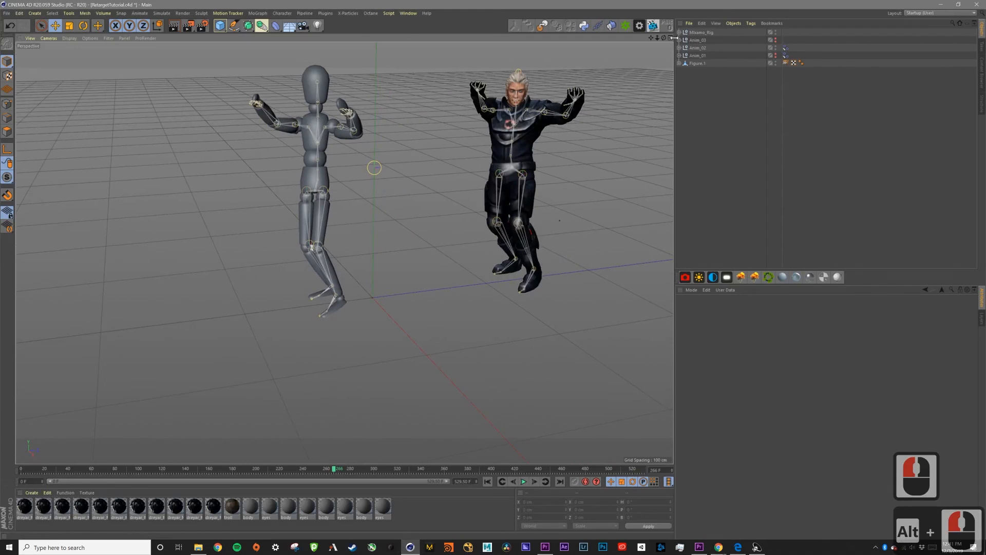
left_click(679, 47)
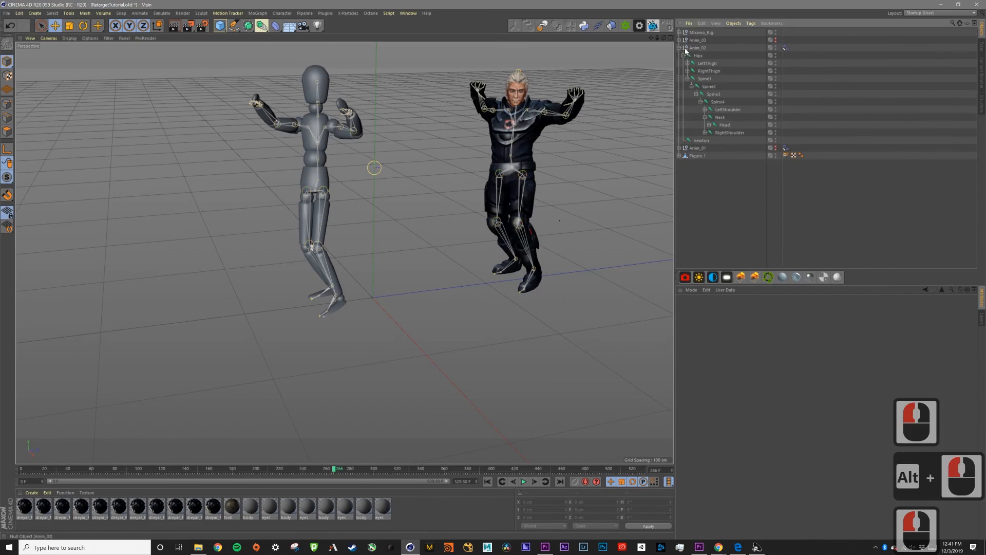
left_click(682, 55)
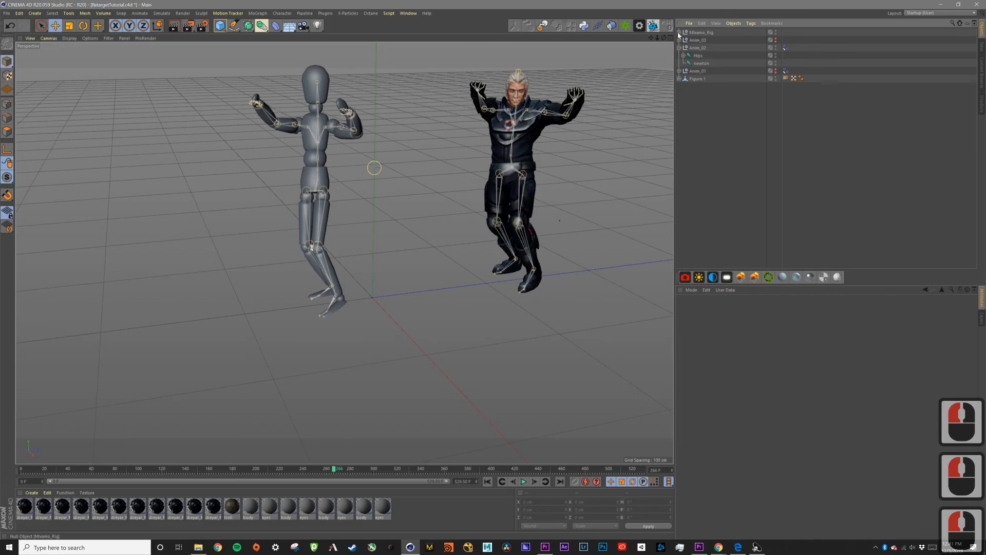
left_click(679, 33)
left_click(709, 48)
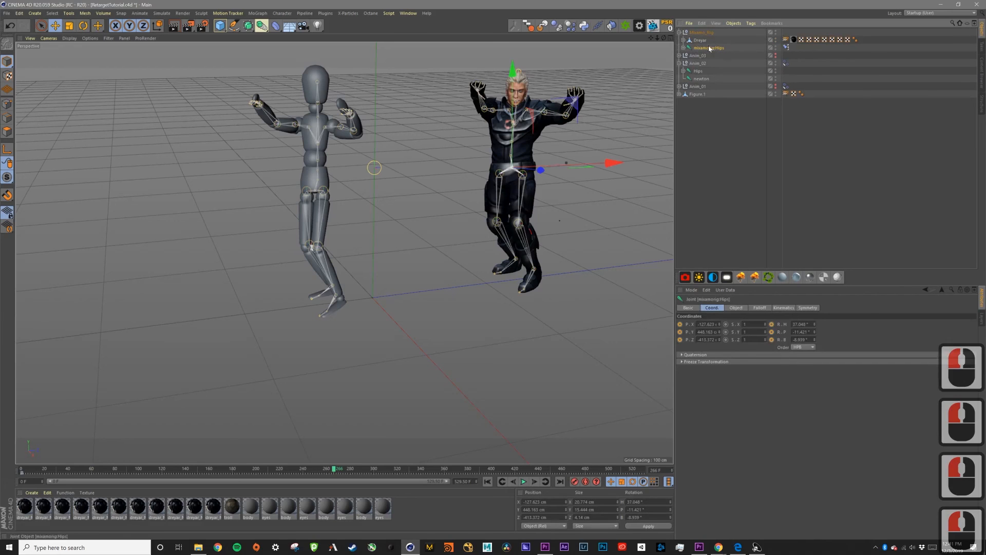
Play the animation briefly from the first frame and stop it to check the retargeted motion.
left_click(487, 481)
left_click(524, 481)
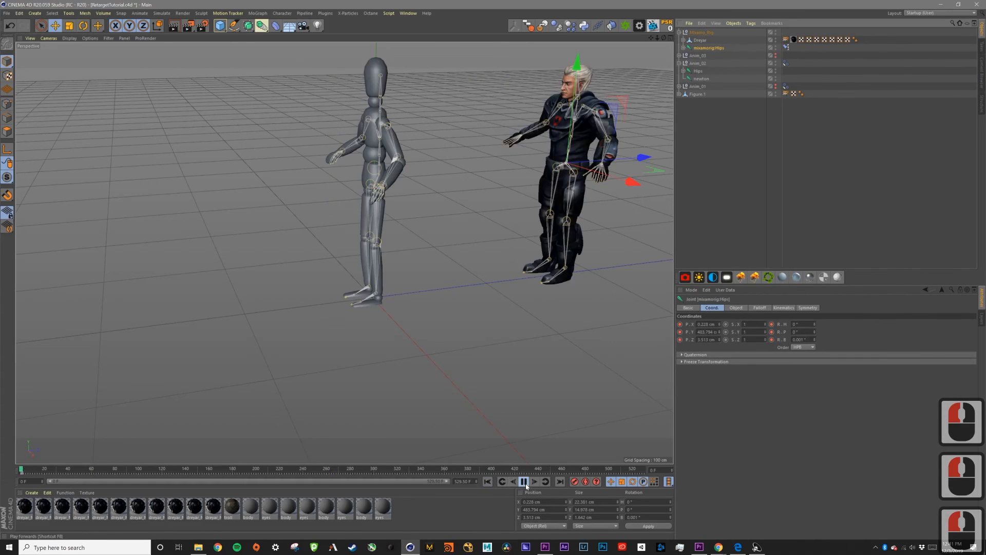
left_click(523, 482)
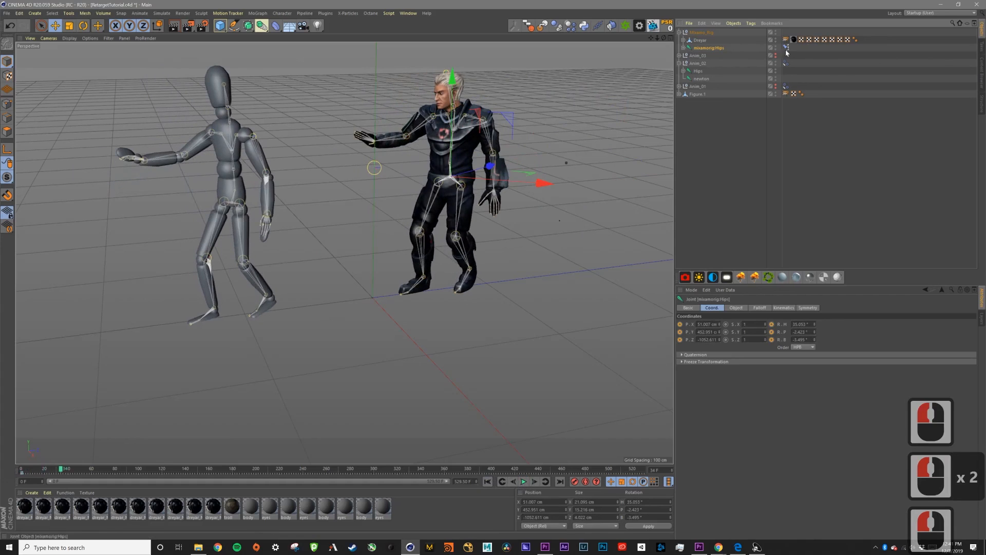
Inspect the Retarget tag and the null of Anim_02, and clear the selection.
left_click(785, 65)
left_click(747, 109)
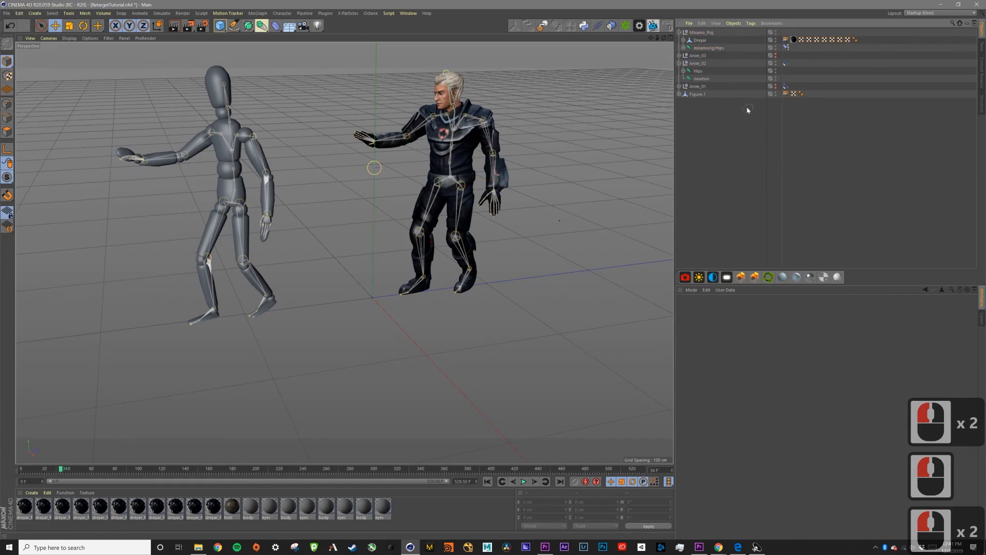
left_click(786, 63)
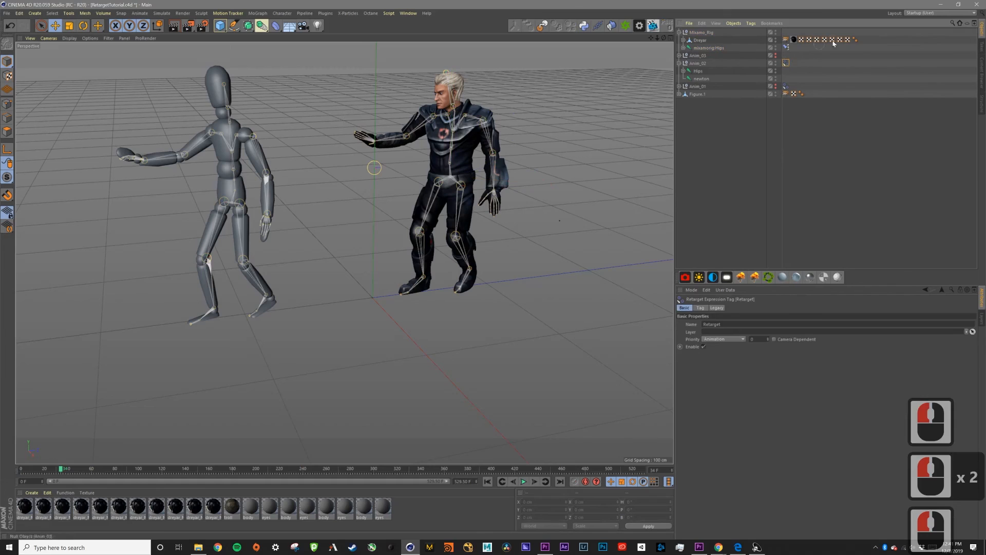
left_click(695, 64)
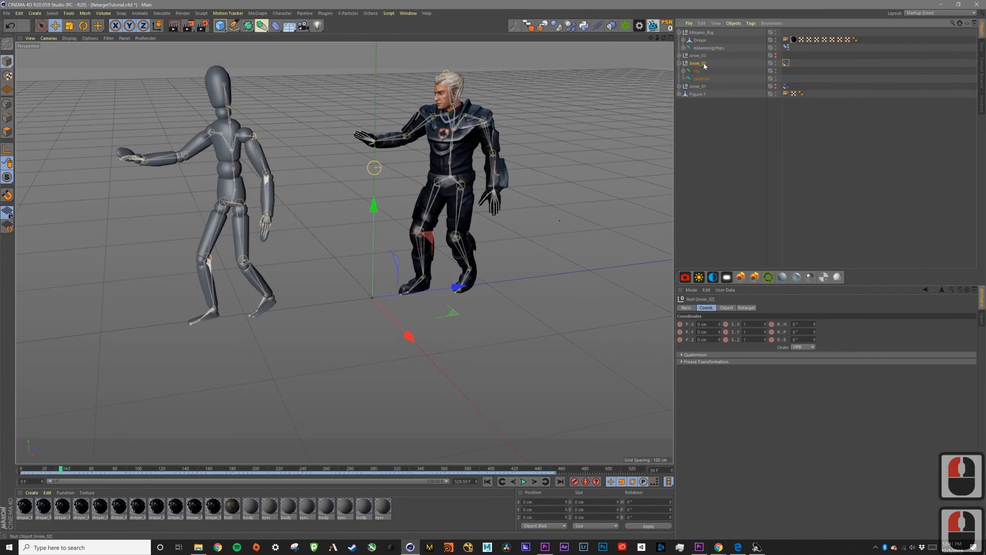
left_click_drag(584, 146, 456, 146, "alt")
left_click(705, 128)
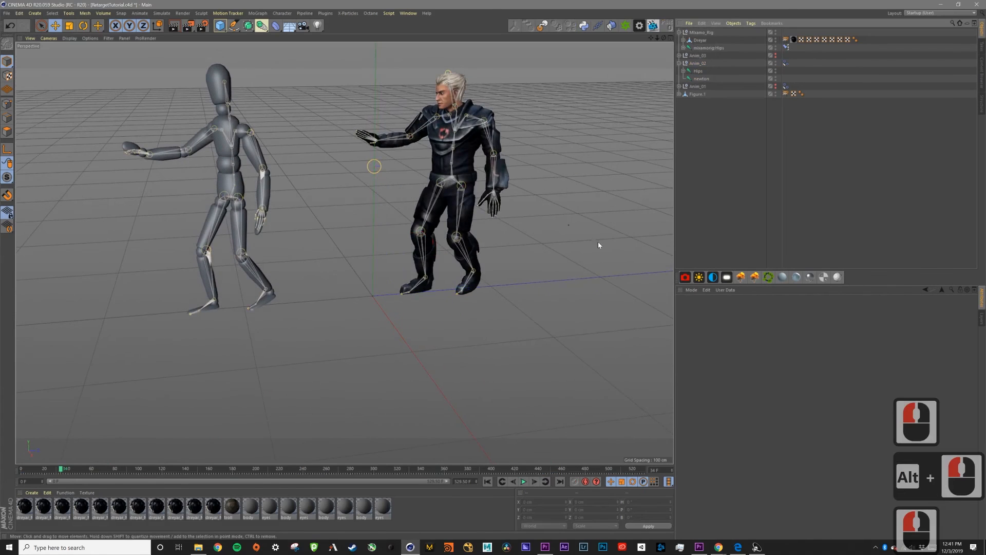
Play the animation while viewing the mannequin and character from the opposite side, stop it, and scrub to frame 247.
left_click(523, 482)
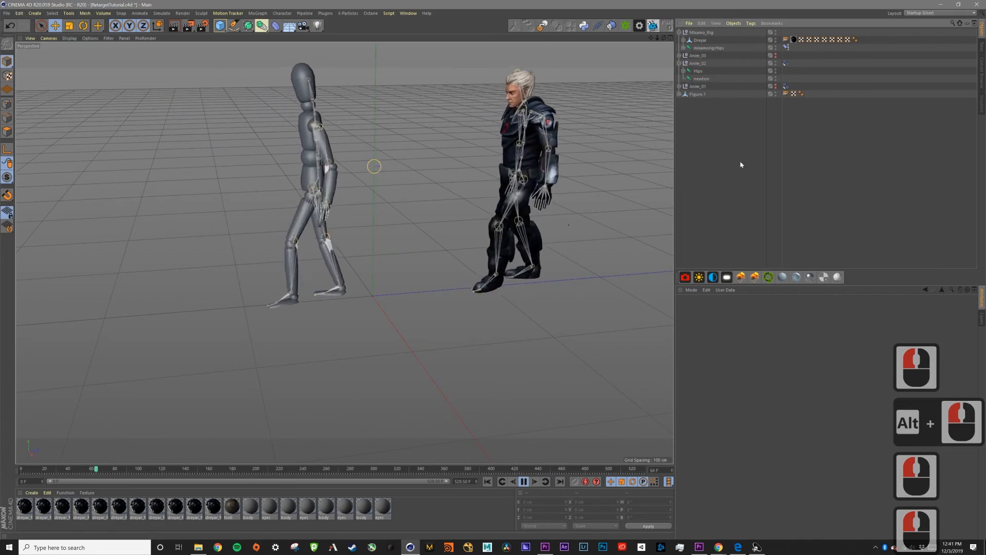
left_click_drag(521, 150, 660, 136, "alt")
right_click_drag(532, 156, 506, 173, "alt")
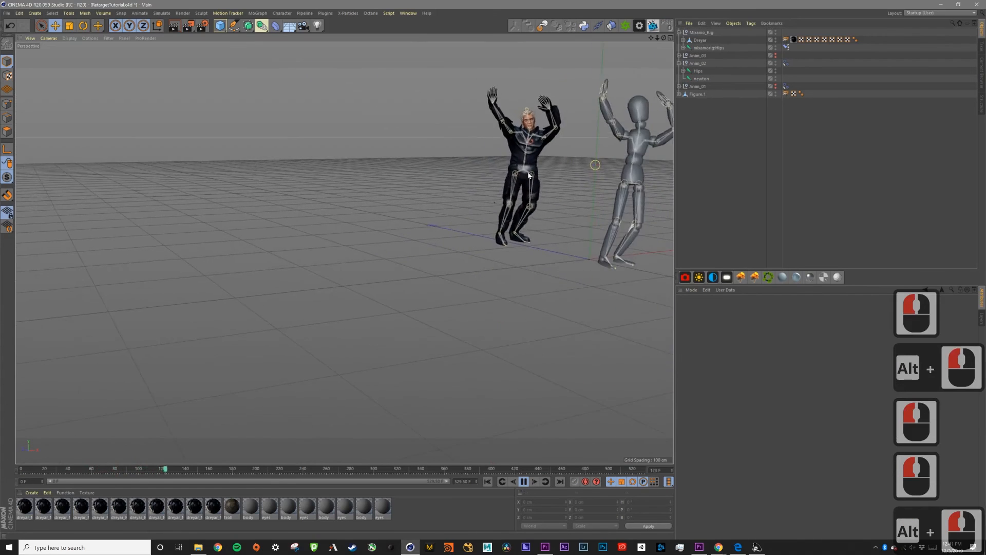
middle_click_drag(506, 173, 282, 212, "alt")
left_click_drag(281, 212, 293, 193, "alt")
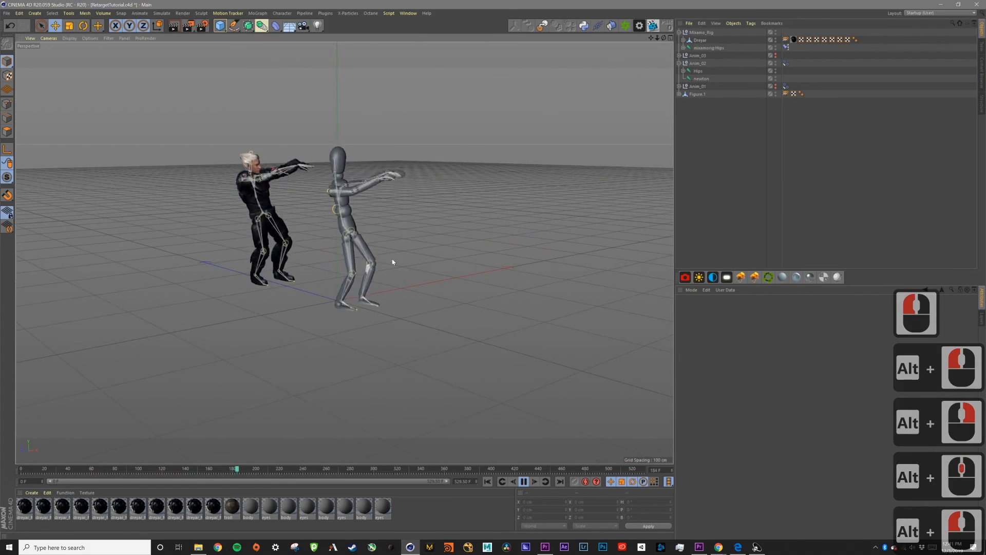
left_click(524, 482)
left_click_drag(351, 469, 311, 476)
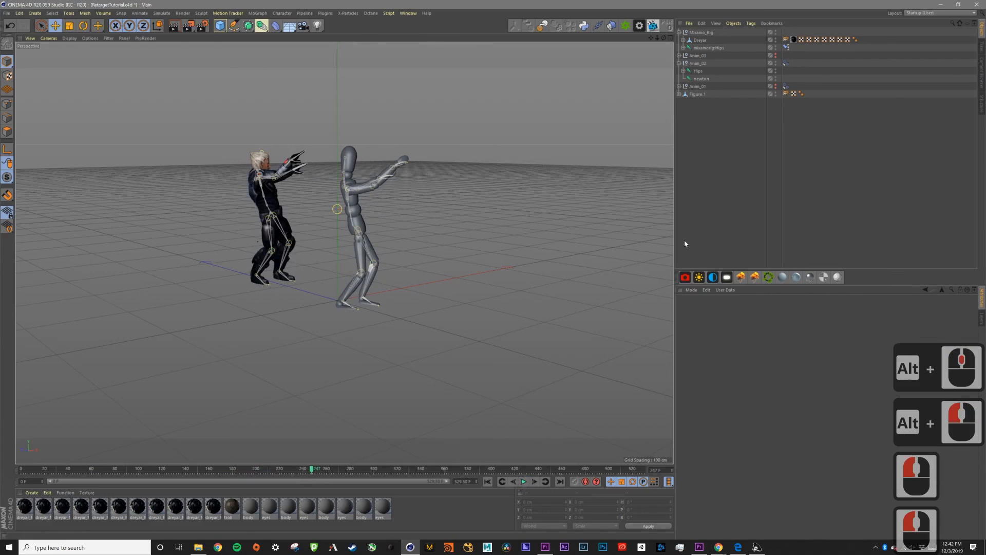